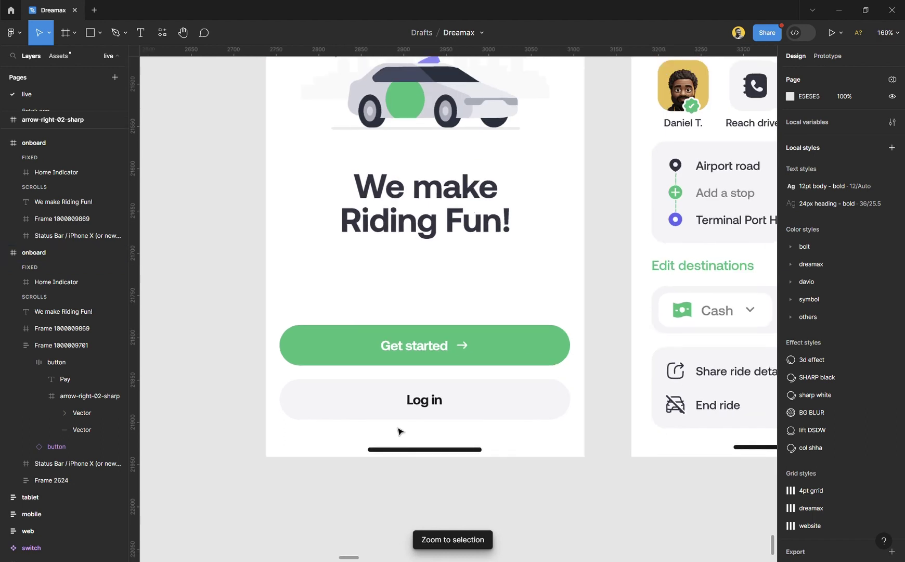
- Examine the onboarding screen's Get started and Log in buttons, the ride details screen and the four standalone button variants
{"action": "scroll", "coordinate": [478, 266], "scroll_direction": "up", "scroll_amount": 2}
{"action": "scroll", "coordinate": [572, 223], "scroll_direction": "right", "scroll_amount": 5}
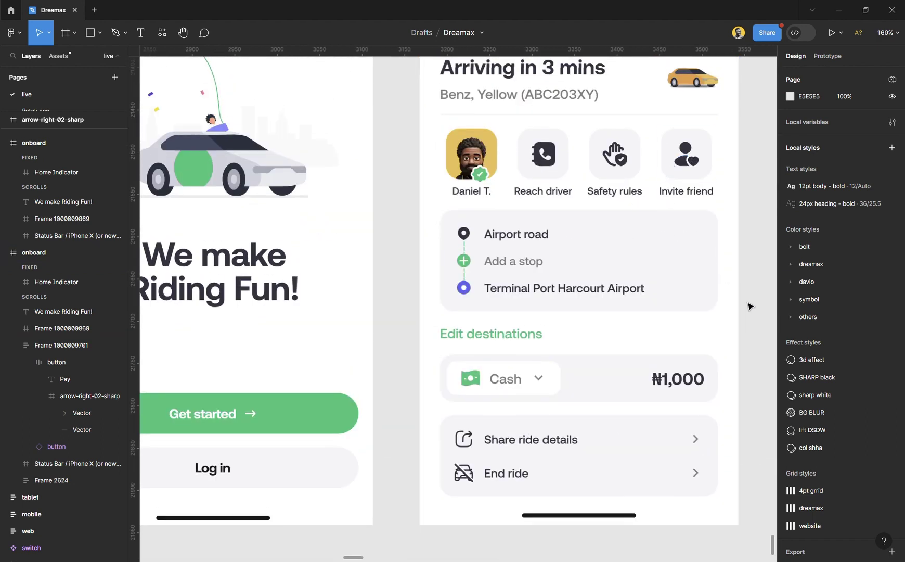
{"action": "scroll", "coordinate": [746, 307], "scroll_direction": "right", "scroll_amount": 3}
{"action": "scroll", "coordinate": [739, 322], "scroll_direction": "down", "scroll_amount": 2}
{"action": "scroll", "coordinate": [741, 330], "scroll_direction": "down", "scroll_amount": 2}
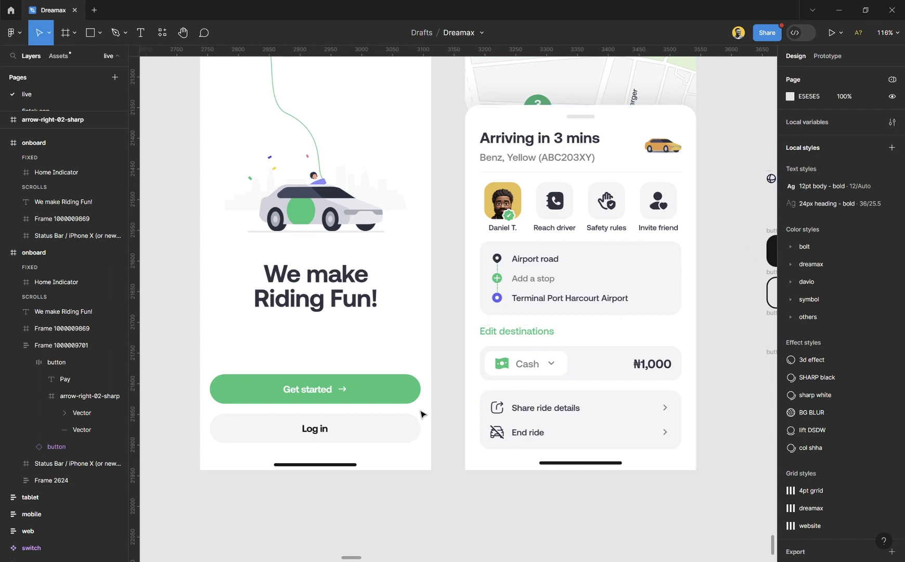
{"action": "left_click", "coordinate": [394, 402]}
{"action": "left_click", "coordinate": [394, 401]}
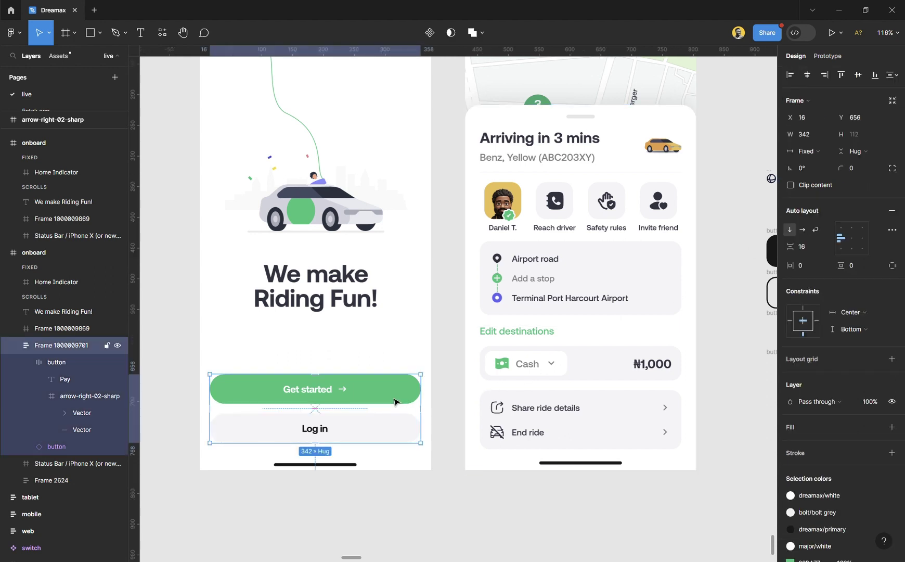
{"action": "scroll", "coordinate": [395, 400], "scroll_direction": "up", "scroll_amount": 3}
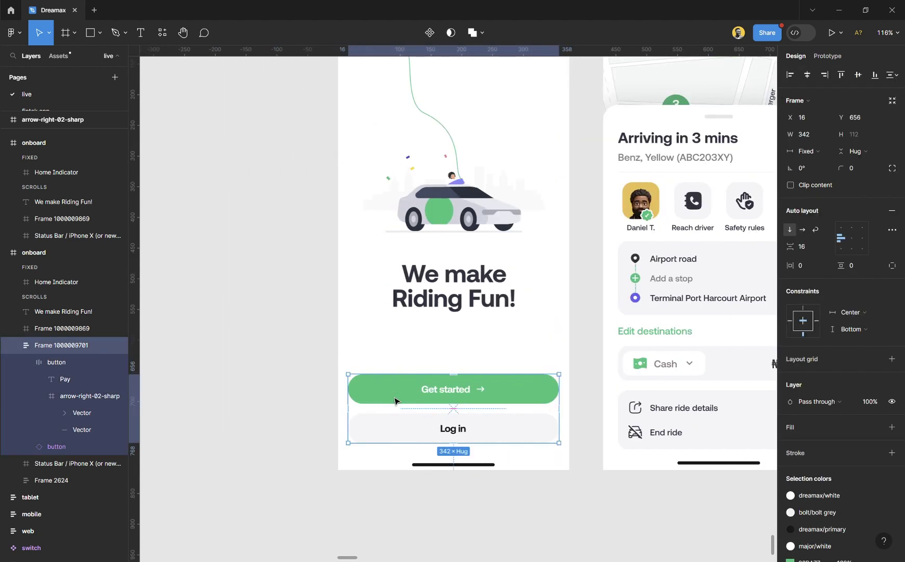
{"action": "scroll", "coordinate": [441, 406], "scroll_direction": "up", "scroll_amount": 5}
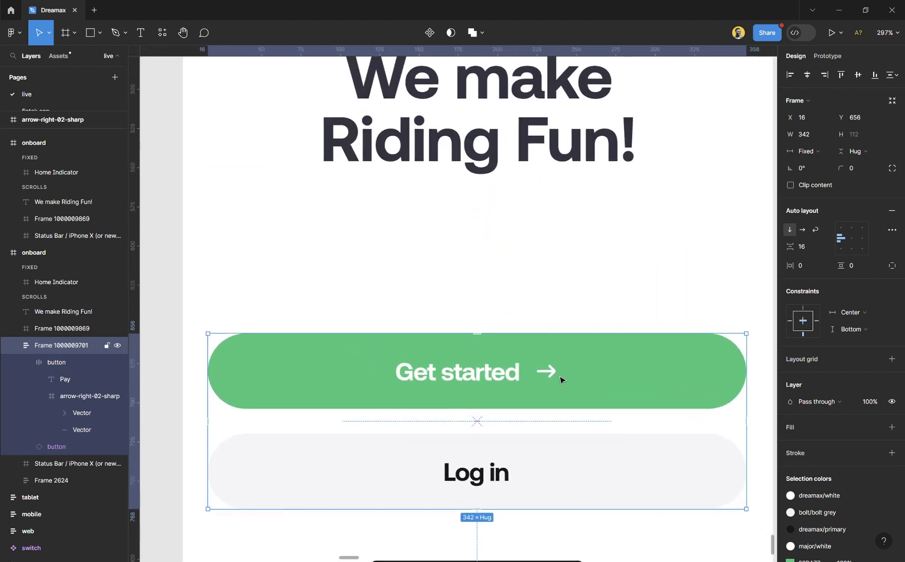
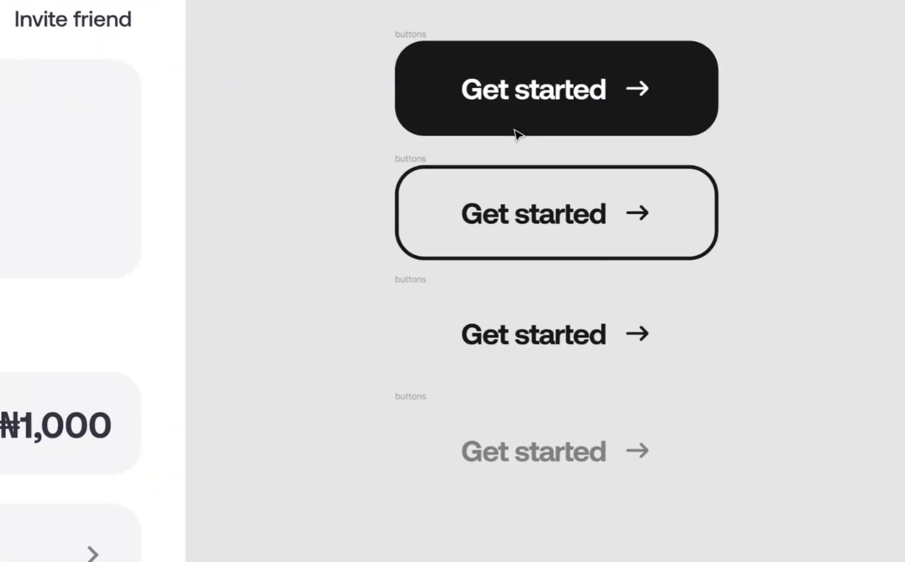
{"action": "left_click_drag", "start_coordinate": [300, 4], "coordinate": [848, 561]}
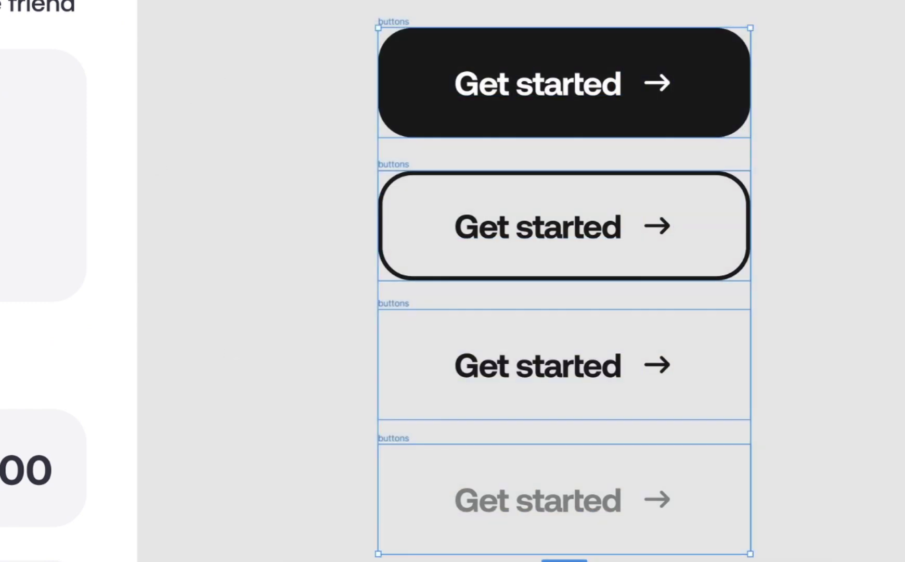
{"action": "scroll", "coordinate": [601, 432], "scroll_direction": "up", "scroll_amount": 4}
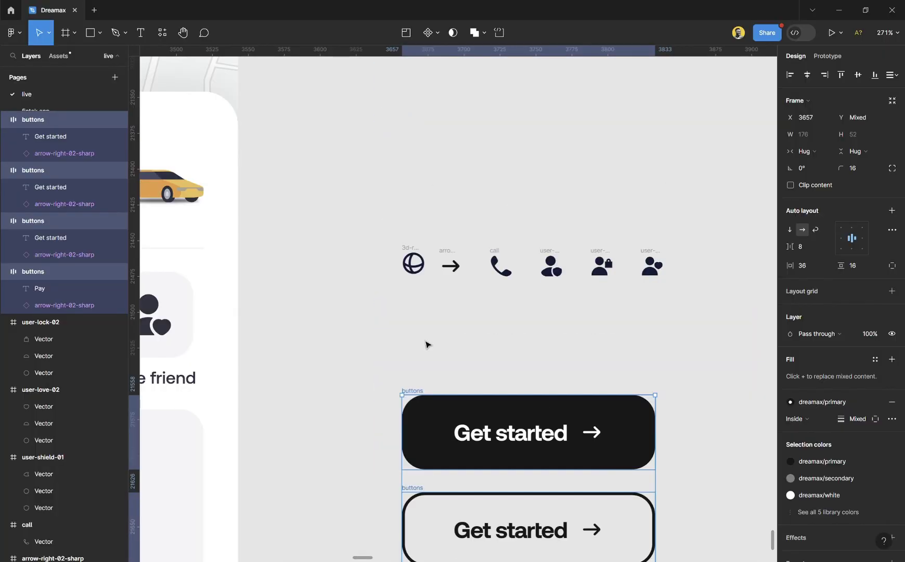
- Align the six icons above the button variants along their vertical centres
{"action": "left_click_drag", "start_coordinate": [313, 197], "coordinate": [718, 338]}
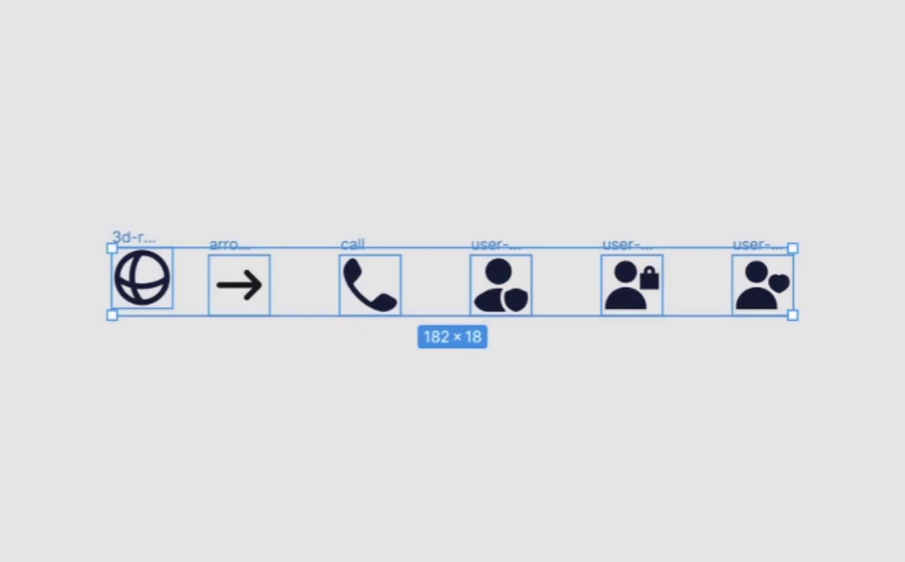
{"action": "key", "text": "alt+v"}
{"action": "left_click", "coordinate": [390, 446]}
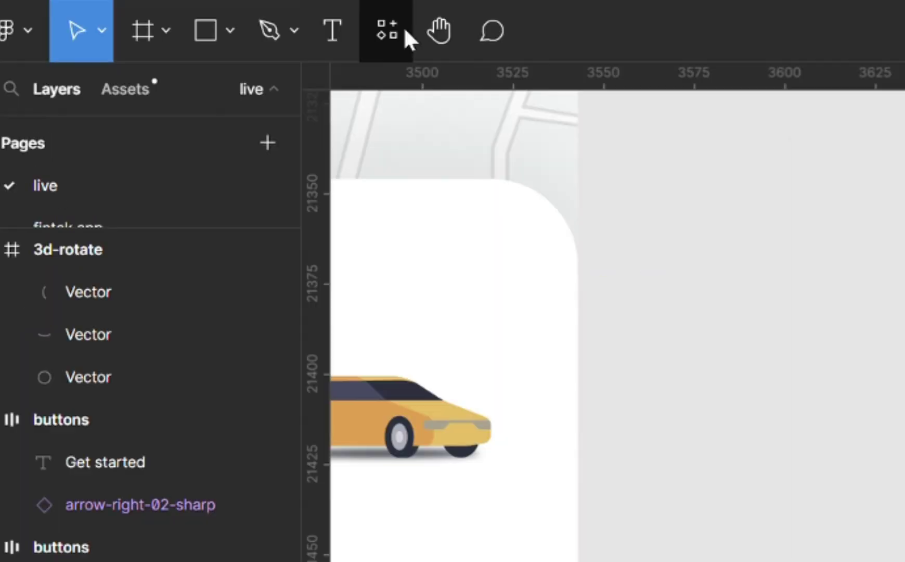
- Open the Hugeicons Pro plugin and place the solid bracket-in-square and 3d-rotate icons on the canvas near the icon row
{"action": "left_click", "coordinate": [405, 28]}
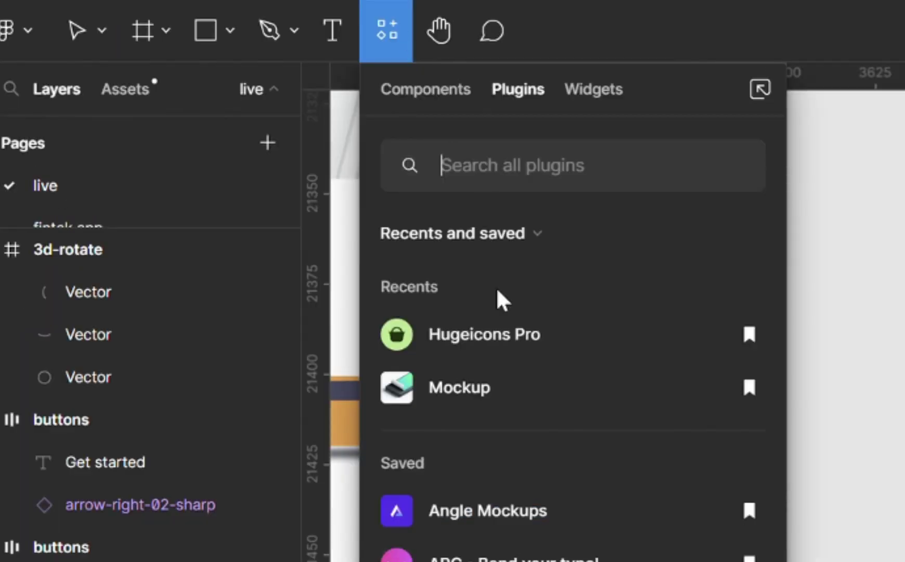
{"action": "left_click", "coordinate": [476, 335]}
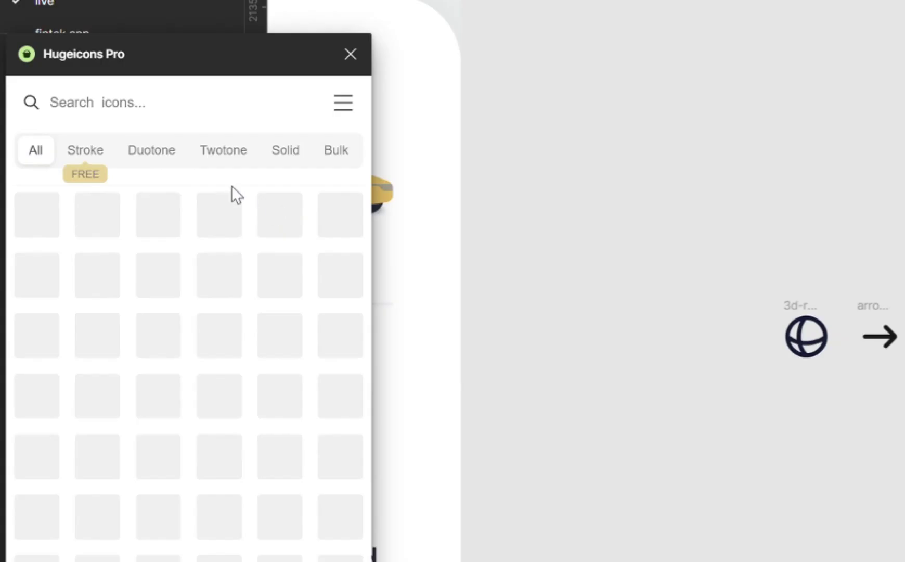
{"action": "left_click", "coordinate": [293, 150]}
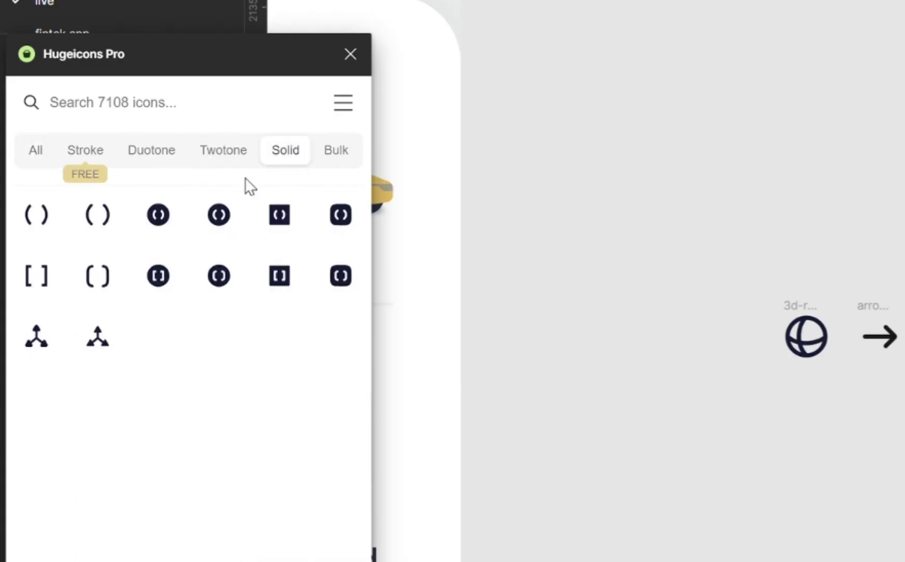
{"action": "left_click_drag", "start_coordinate": [283, 217], "coordinate": [755, 177]}
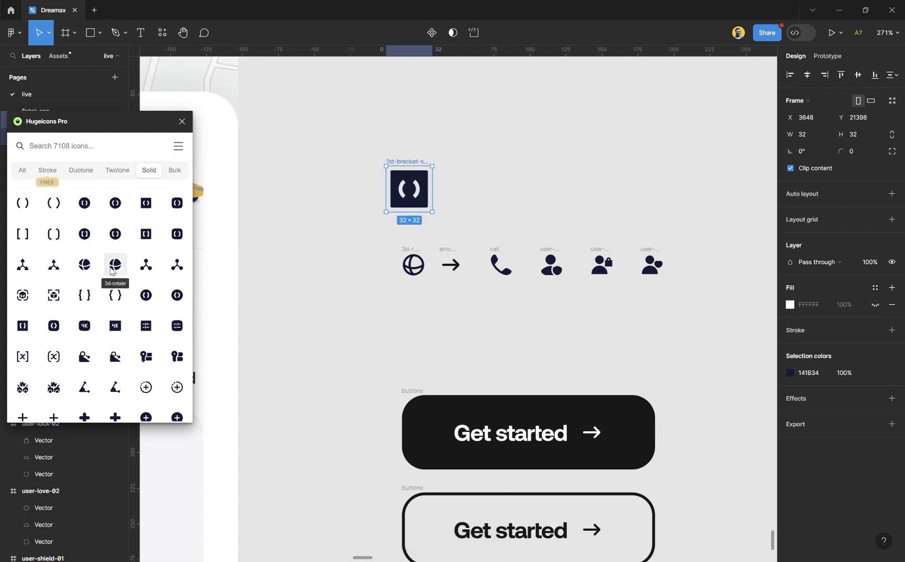
{"action": "left_click_drag", "start_coordinate": [494, 219], "coordinate": [494, 219]}
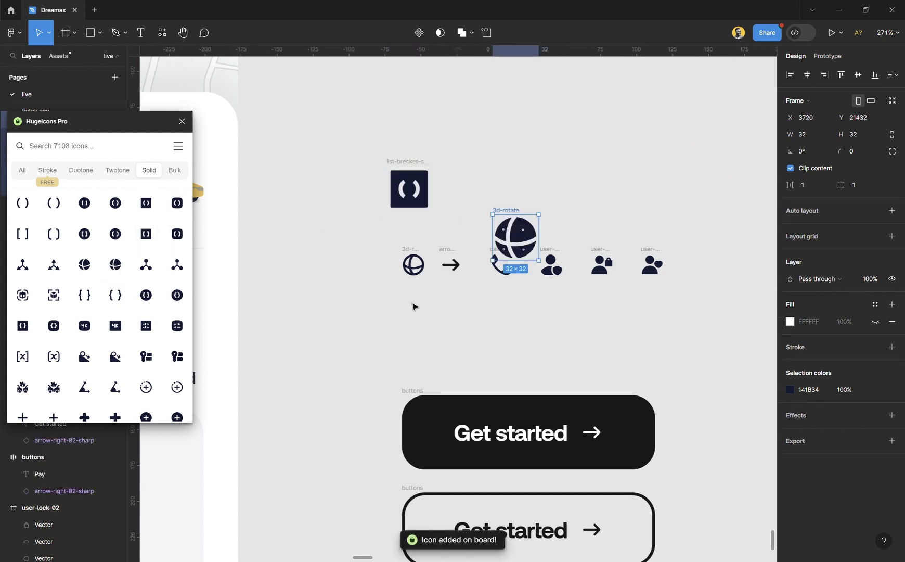
- Replace the outlined globe icon in the row with the solid 3d-rotate icon and delete the bracket-in-square icon
{"action": "left_click", "coordinate": [414, 265]}
{"action": "key", "text": "Delete"}
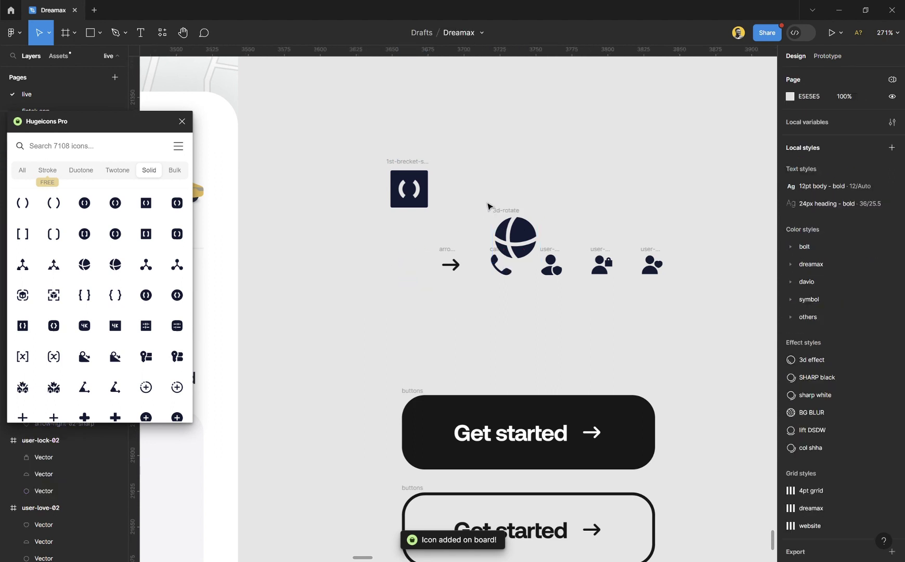
{"action": "left_click_drag", "start_coordinate": [515, 237], "coordinate": [405, 257]}
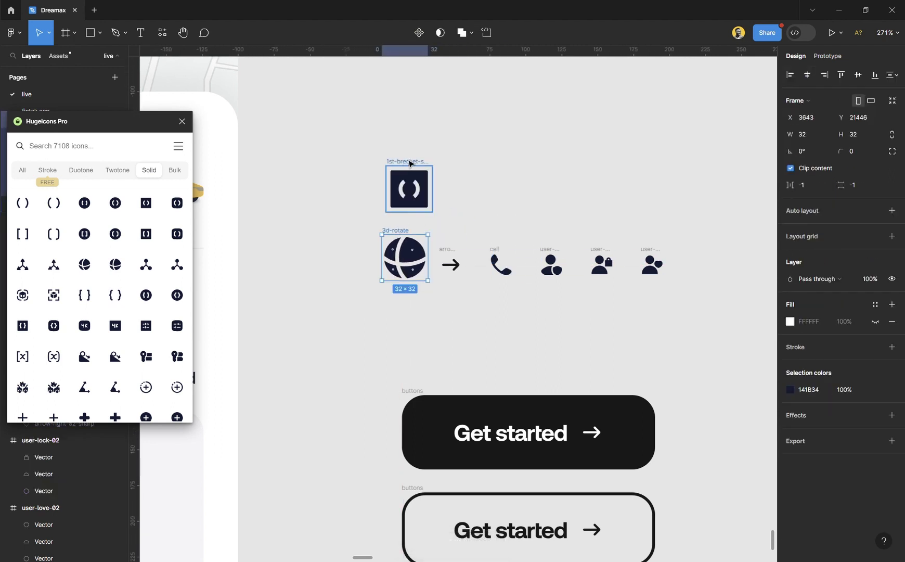
{"action": "left_click", "coordinate": [409, 165]}
{"action": "key", "text": "Delete"}
- Resize the solid 3d-rotate icon to 16 × 16 with proportions constrained and move it into the start of the icon row
{"action": "left_click", "coordinate": [412, 230]}
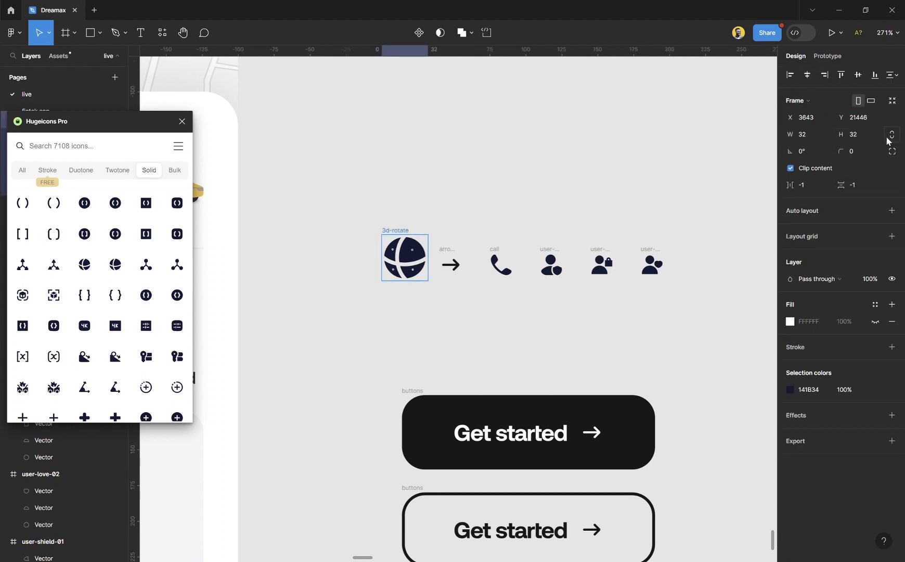
{"action": "left_click", "coordinate": [874, 138]}
{"action": "type", "text": "16"}
{"action": "key", "text": "Return"}
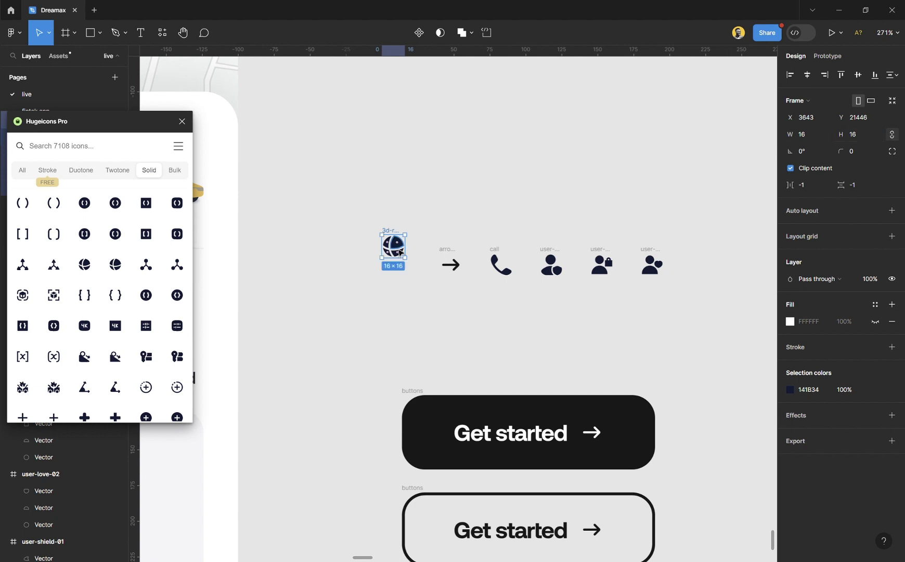
{"action": "left_click_drag", "start_coordinate": [400, 252], "coordinate": [414, 270]}
- Align the six icons on their vertical centres with equal horizontal spacing, and close the Hugeicons Pro plugin
{"action": "left_click_drag", "start_coordinate": [336, 217], "coordinate": [705, 325]}
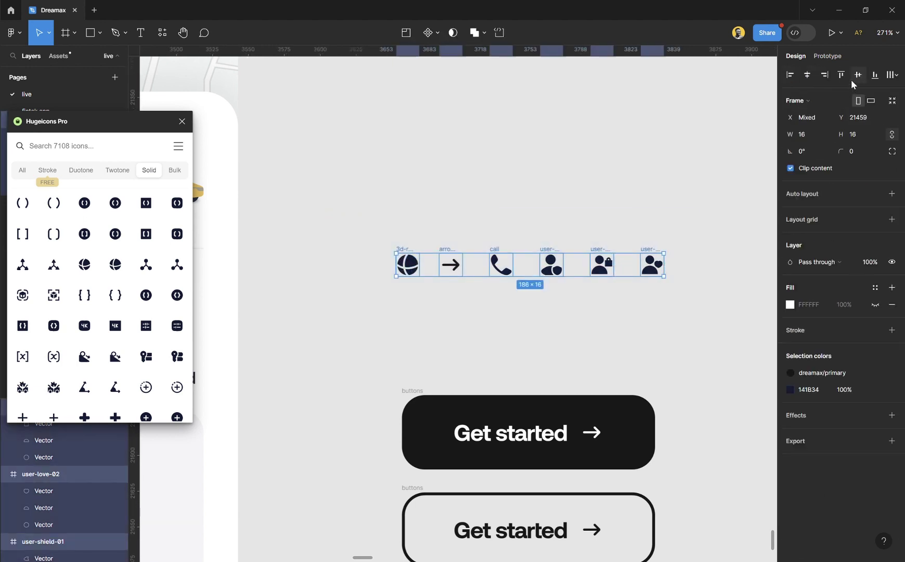
{"action": "left_click", "coordinate": [682, 314]}
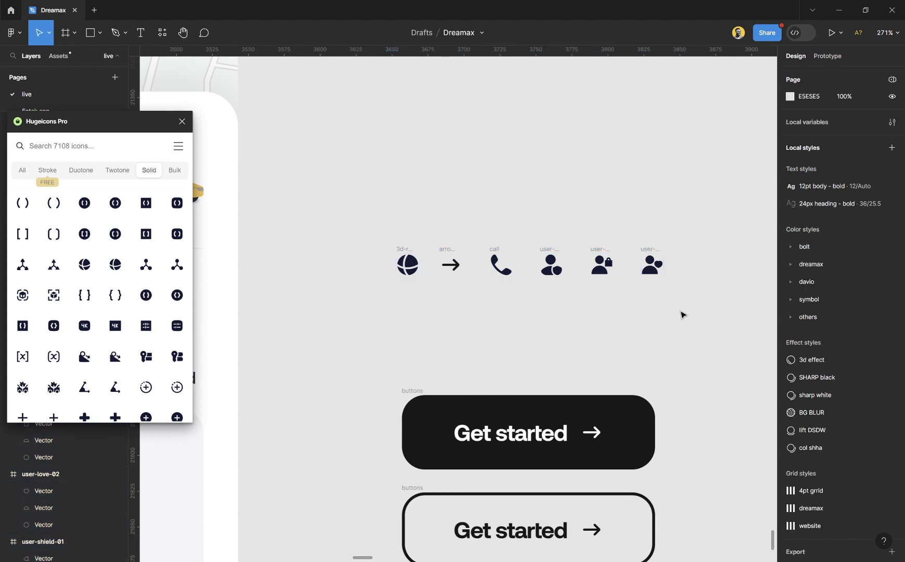
{"action": "left_click_drag", "start_coordinate": [718, 180], "coordinate": [342, 335]}
{"action": "left_click", "coordinate": [657, 270]}
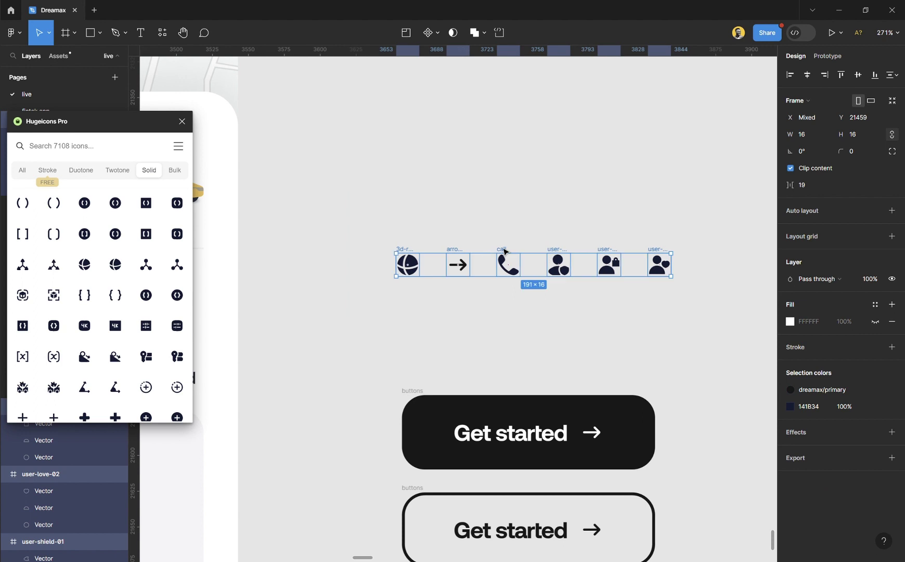
{"action": "left_click", "coordinate": [179, 125]}
{"action": "left_click", "coordinate": [366, 170]}
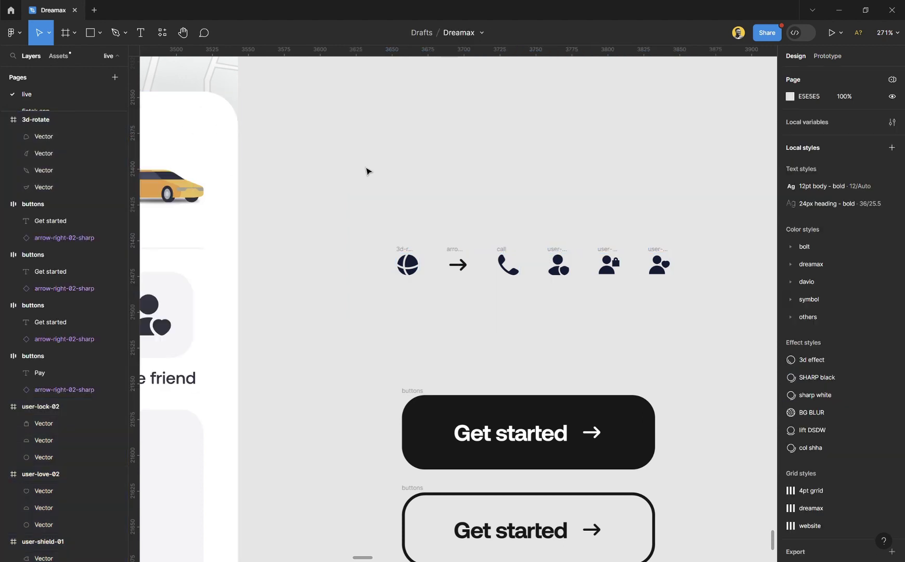
- Duplicate the Get started text from the black button onto the empty canvas below the four button variants
{"action": "scroll", "coordinate": [370, 180], "scroll_direction": "down", "scroll_amount": 5}
{"action": "scroll", "coordinate": [499, 199], "scroll_direction": "down", "scroll_amount": 4}
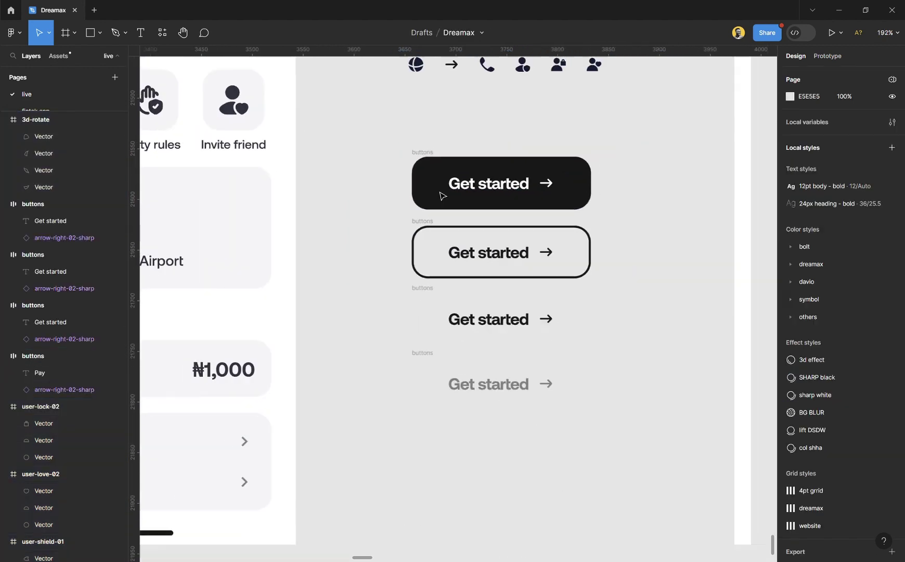
{"action": "scroll", "coordinate": [483, 188], "scroll_direction": "down", "scroll_amount": 1}
{"action": "left_click", "coordinate": [488, 183]}
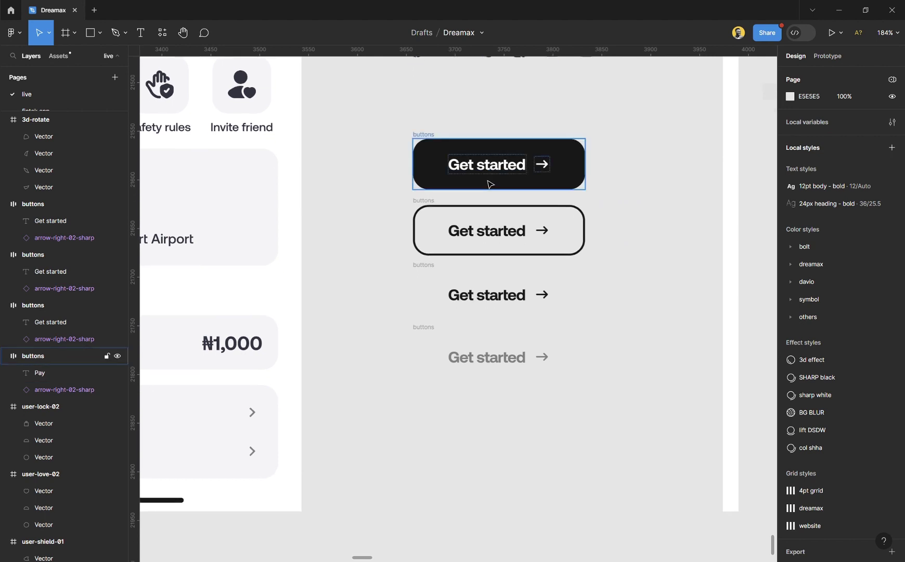
{"action": "double_click", "coordinate": [493, 174]}
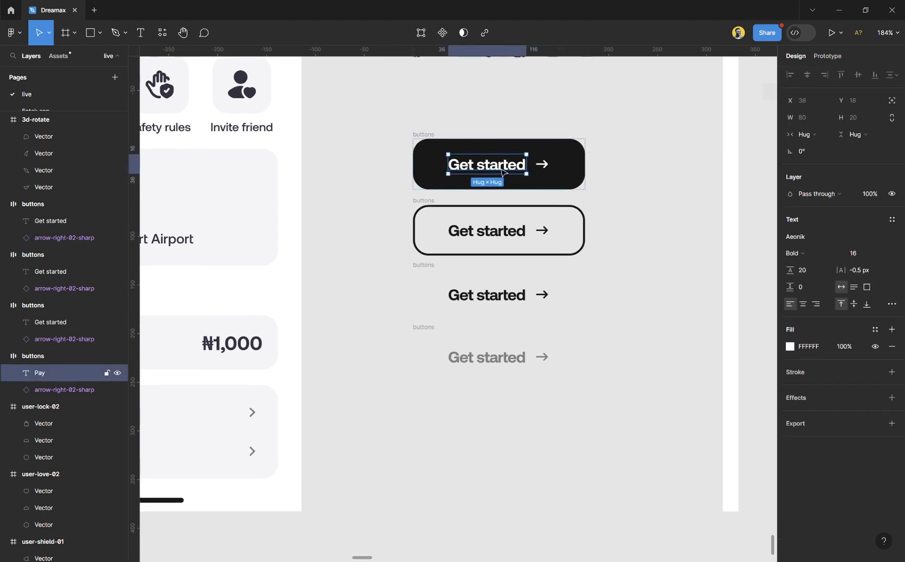
{"action": "left_click_drag", "start_coordinate": [503, 172], "coordinate": [502, 479]}
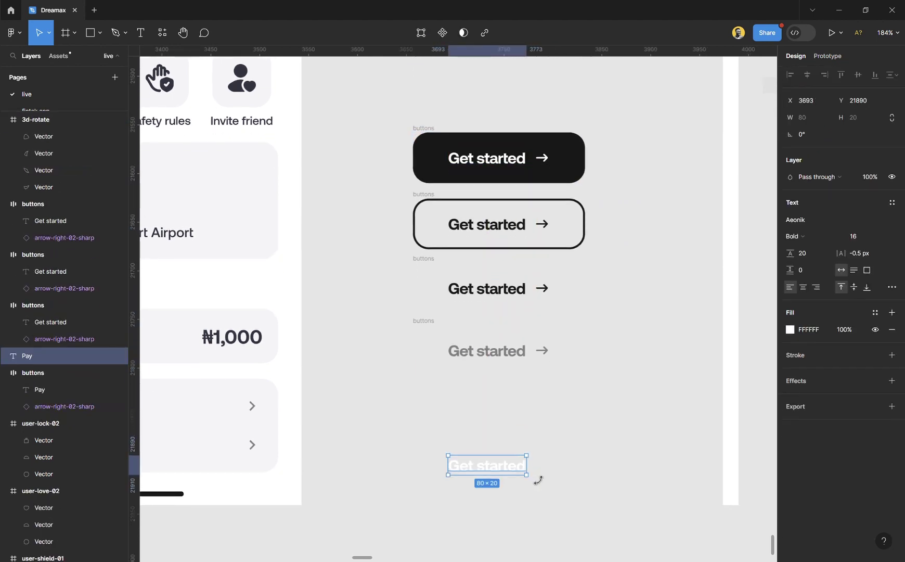
- Wrap the copied Get started text in an auto layout frame and add a black 1 px inside stroke
{"action": "key", "text": "shift+2"}
{"action": "scroll", "coordinate": [509, 437], "scroll_direction": "down", "scroll_amount": 3}
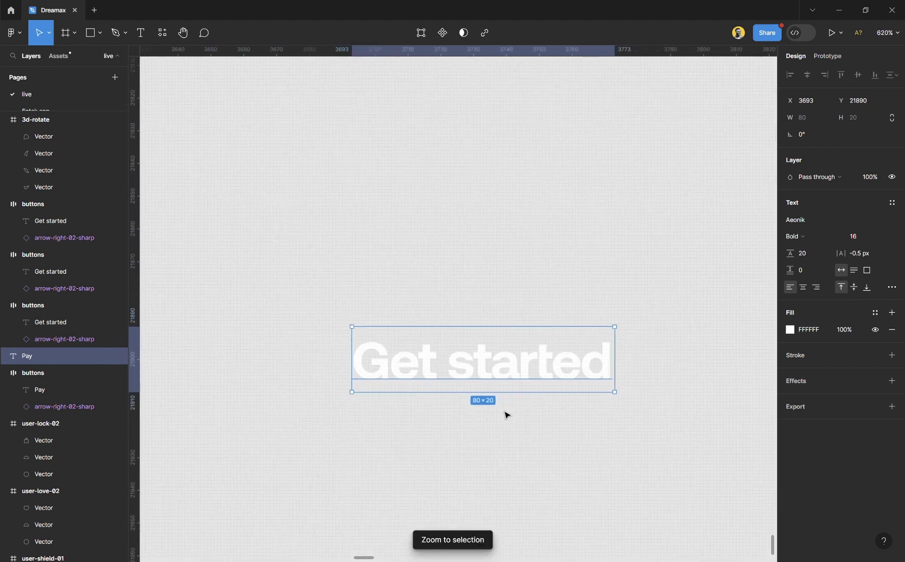
{"action": "scroll", "coordinate": [507, 414], "scroll_direction": "down", "scroll_amount": 1}
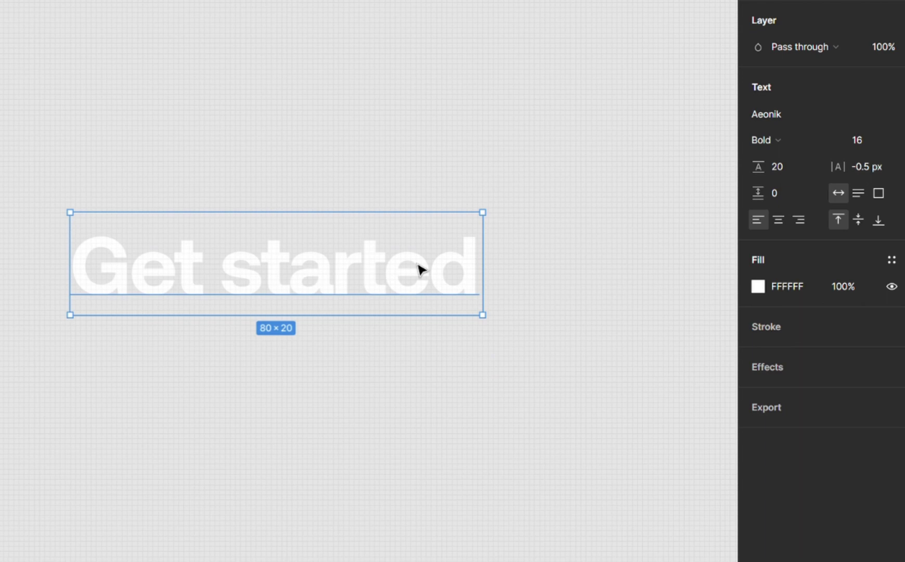
{"action": "key", "text": "shift+a"}
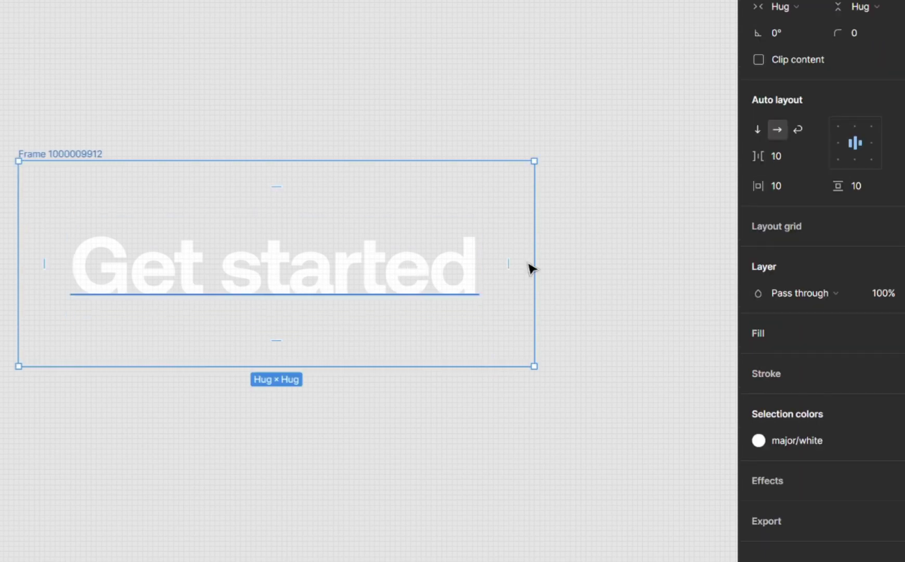
{"action": "left_click", "coordinate": [844, 372]}
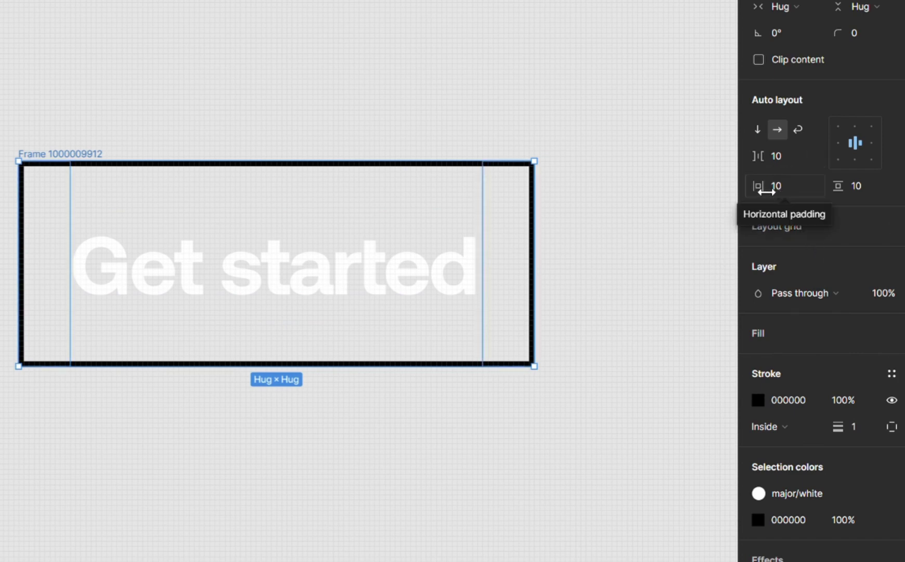
- Set the new Get started frame's horizontal padding to 24 and vertical padding to 16
{"action": "left_click", "coordinate": [785, 194]}
{"action": "type", "text": "24"}
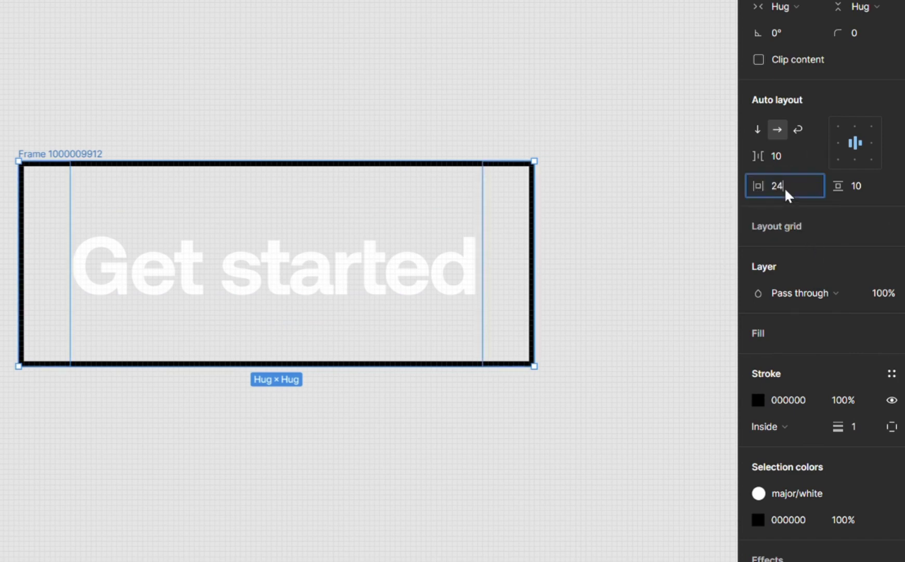
{"action": "key", "text": "Return"}
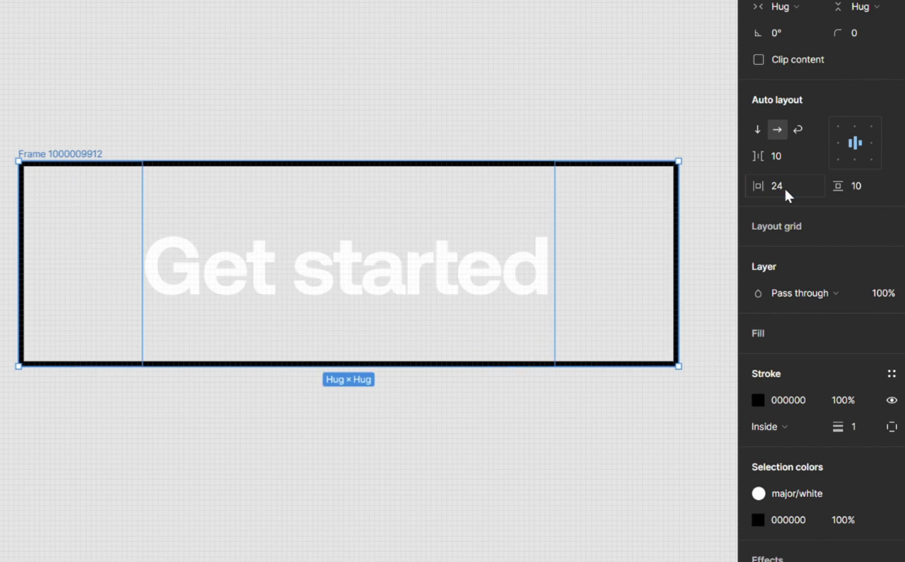
{"action": "left_click", "coordinate": [872, 190]}
{"action": "type", "text": "1"}
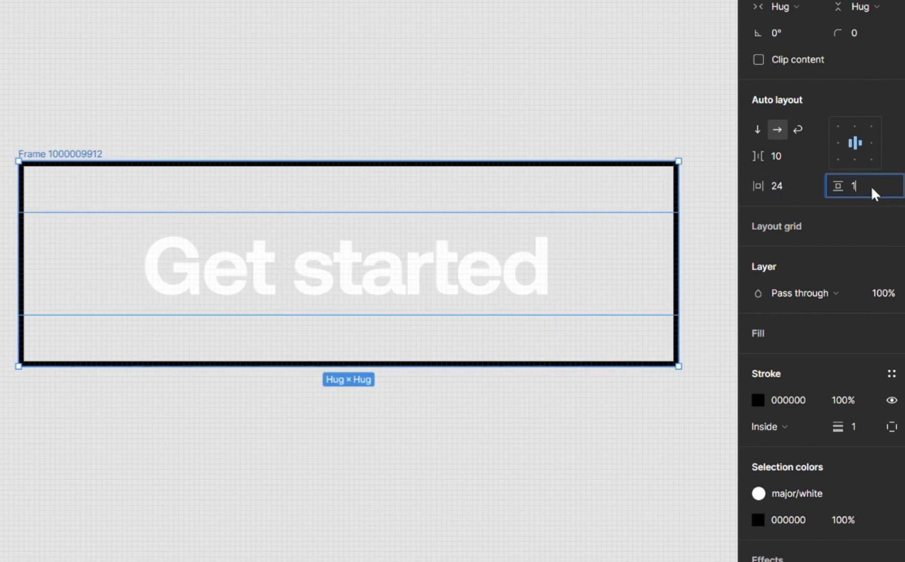
{"action": "type", "text": "6"}
{"action": "key", "text": "Return"}
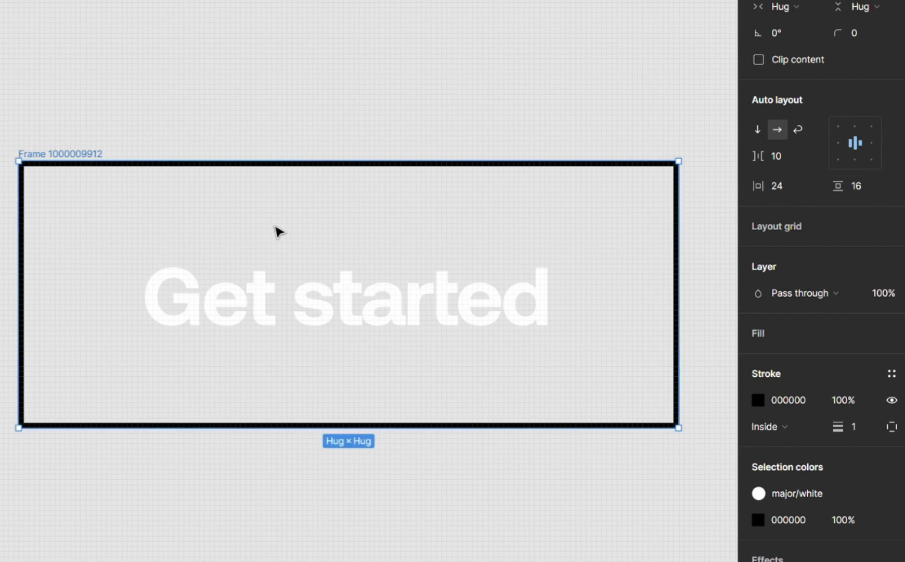
- Fill the new Get started frame with the dreamax/primary colour style
{"action": "left_click", "coordinate": [820, 333]}
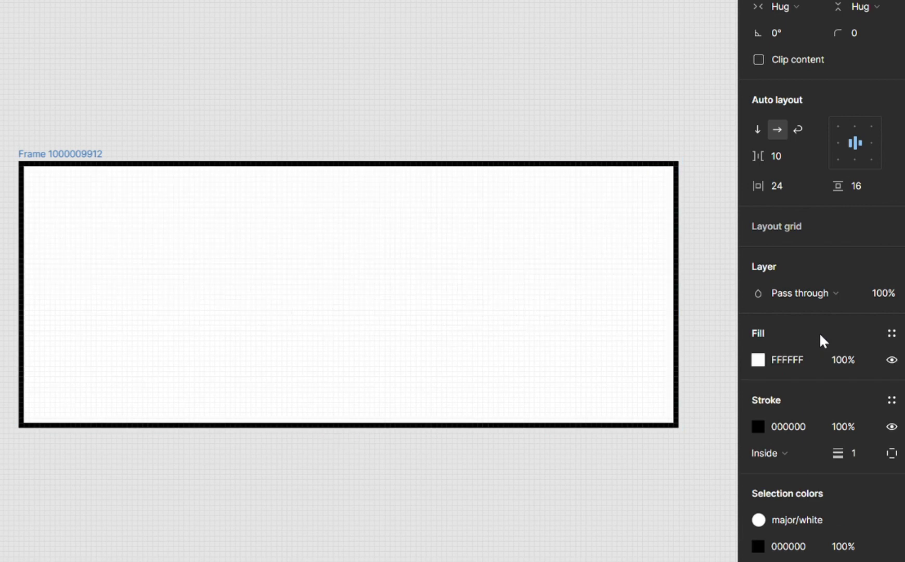
{"action": "left_click", "coordinate": [892, 333]}
{"action": "left_click", "coordinate": [613, 551]}
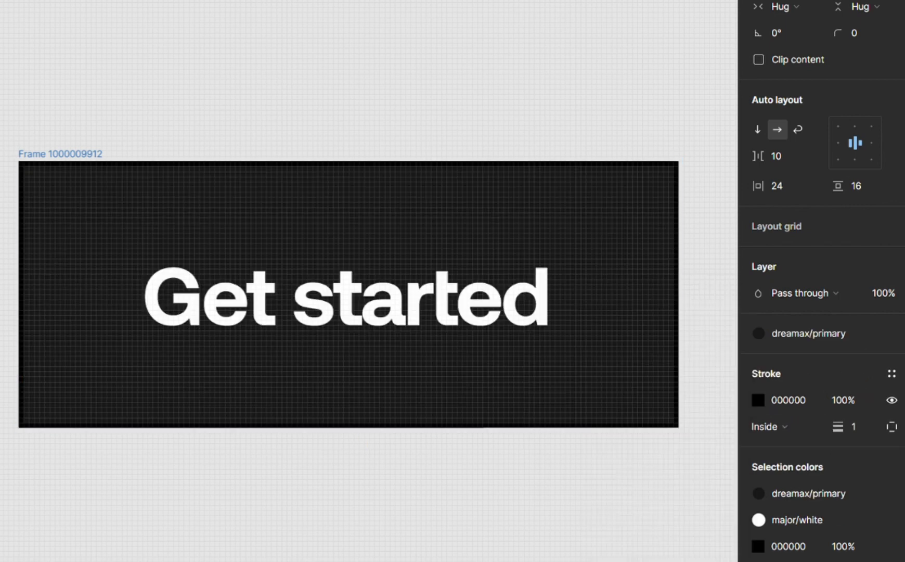
{"action": "left_click", "coordinate": [529, 536]}
- Round the Get started frame's corners with a radius of 16 and increase the radius to 100
{"action": "left_click", "coordinate": [87, 168]}
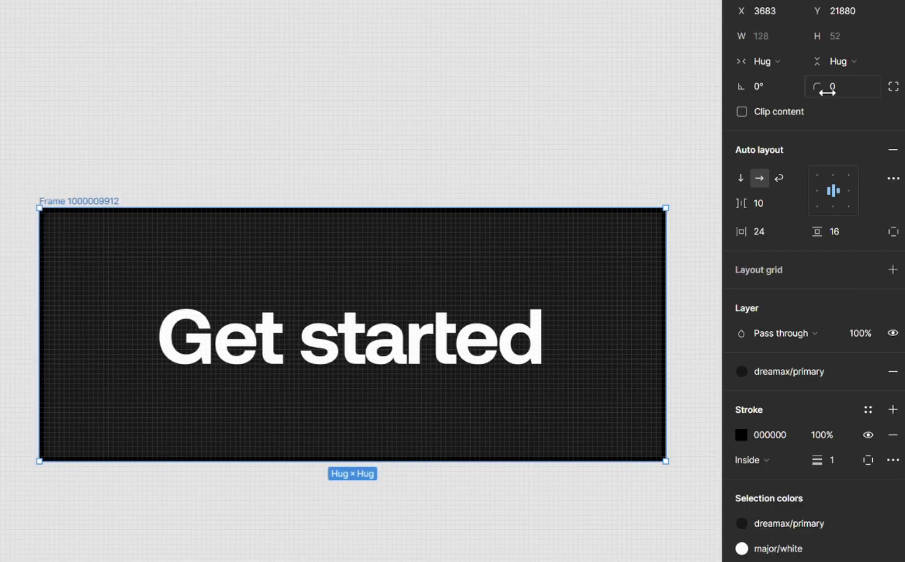
{"action": "left_click", "coordinate": [877, 34]}
{"action": "type", "text": "16"}
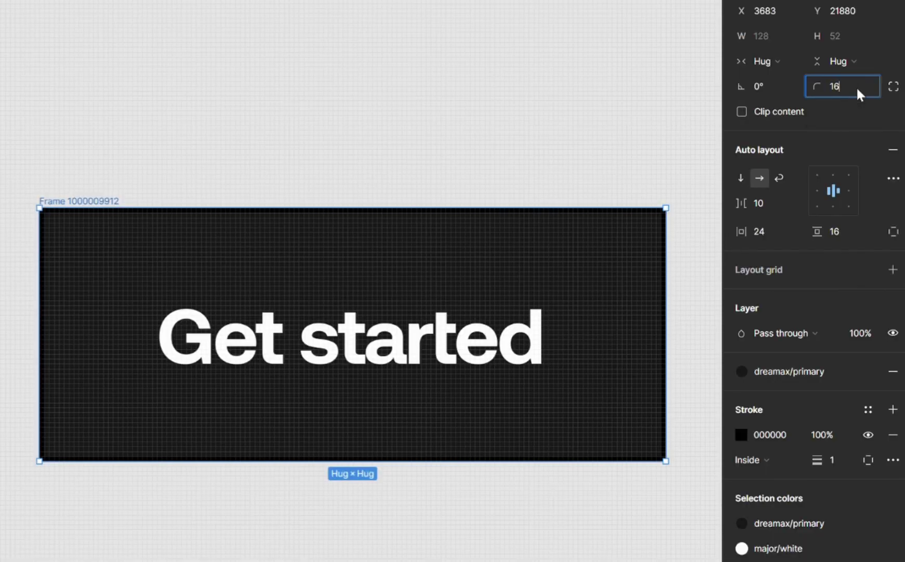
{"action": "key", "text": "Return"}
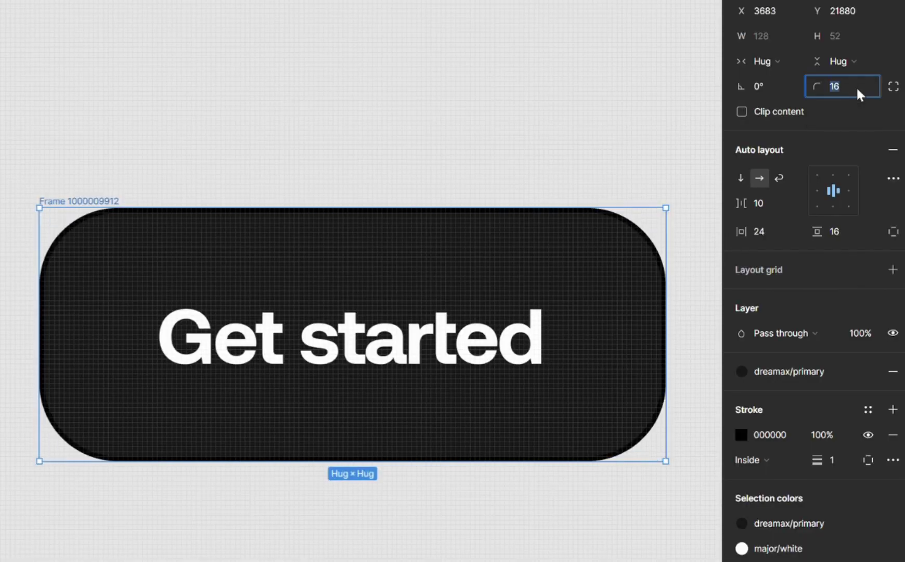
{"action": "key", "text": "Return"}
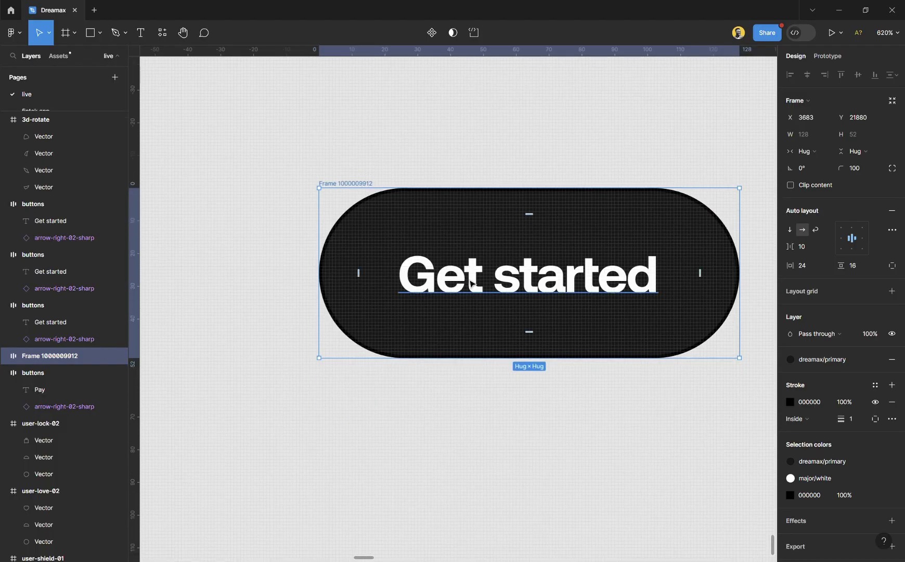
- Delete the rounded Get started frame from the canvas below the four button variants
{"action": "key", "text": "Delete"}
{"action": "scroll", "coordinate": [515, 305], "scroll_direction": "down", "scroll_amount": 5}
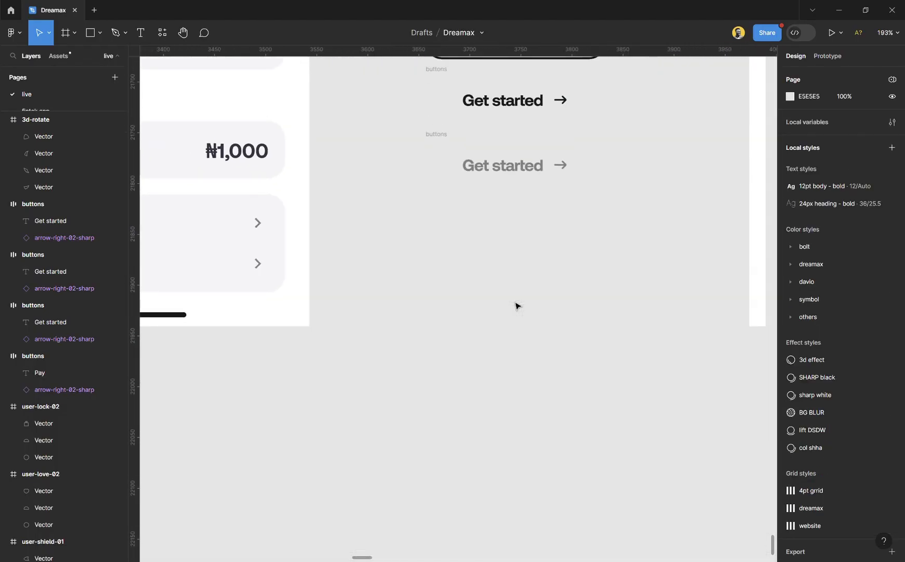
{"action": "scroll", "coordinate": [517, 306], "scroll_direction": "up", "scroll_amount": 8}
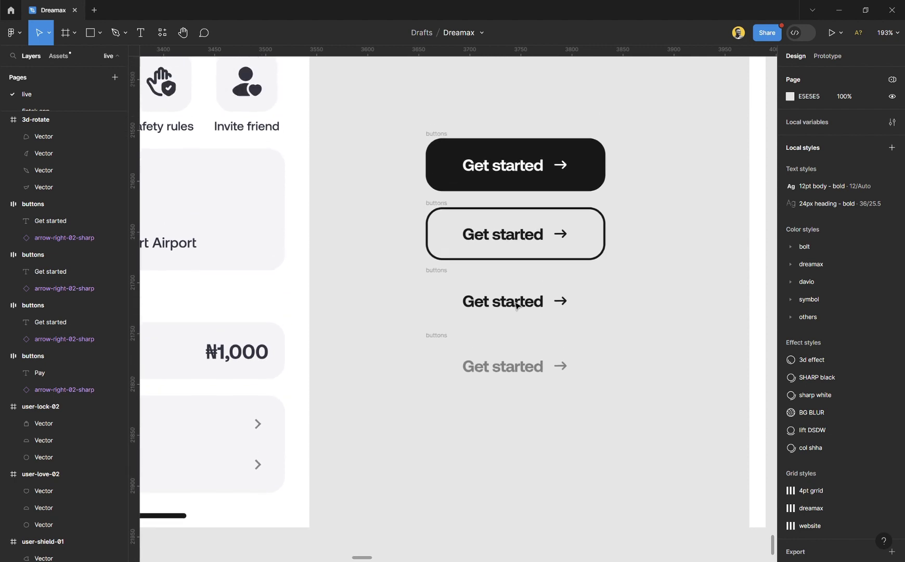
{"action": "scroll", "coordinate": [521, 262], "scroll_direction": "up", "scroll_amount": 3}
{"action": "scroll", "coordinate": [521, 263], "scroll_direction": "up", "scroll_amount": 1}
- Try a black inside stroke on the third Get started button and undo it
{"action": "left_click", "coordinate": [544, 367]}
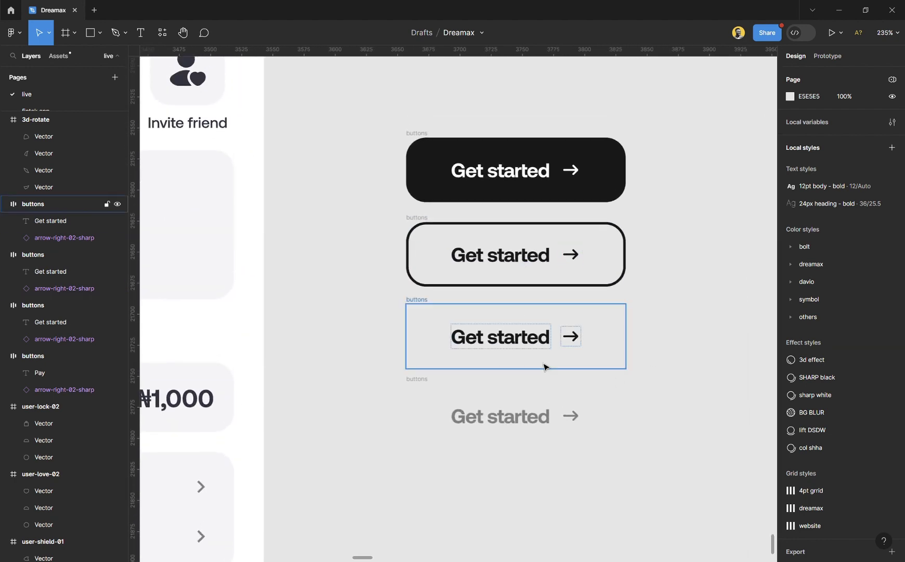
{"action": "left_click", "coordinate": [545, 367]}
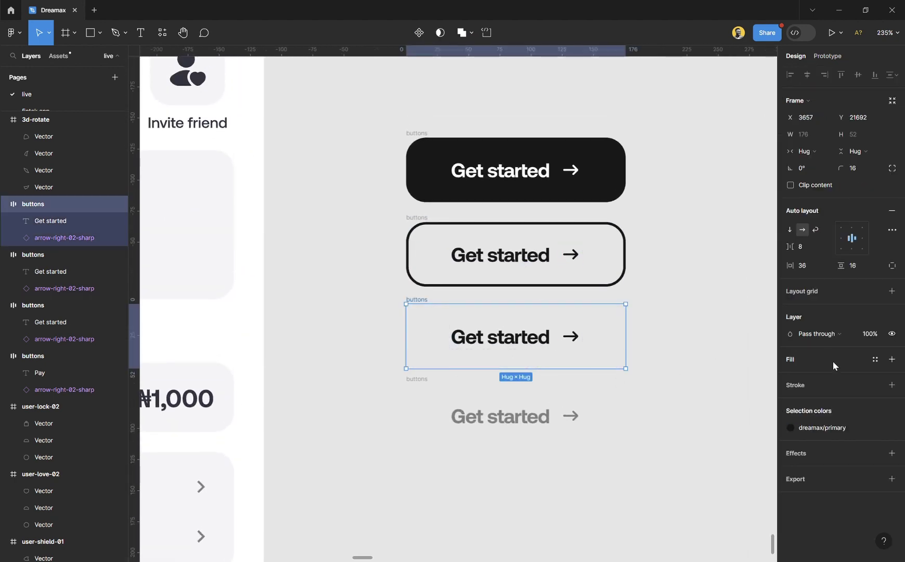
{"action": "left_click", "coordinate": [846, 387]}
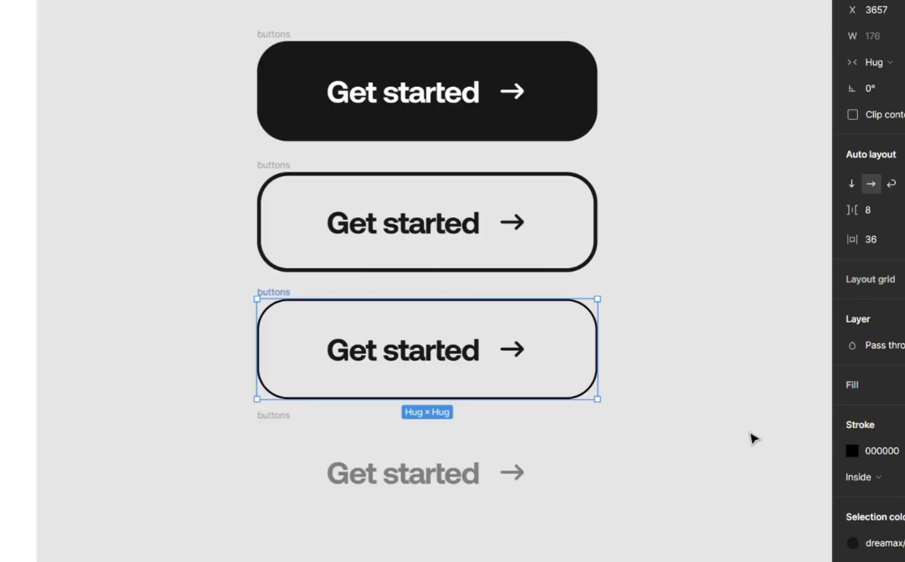
{"action": "key", "text": "ctrl+z"}
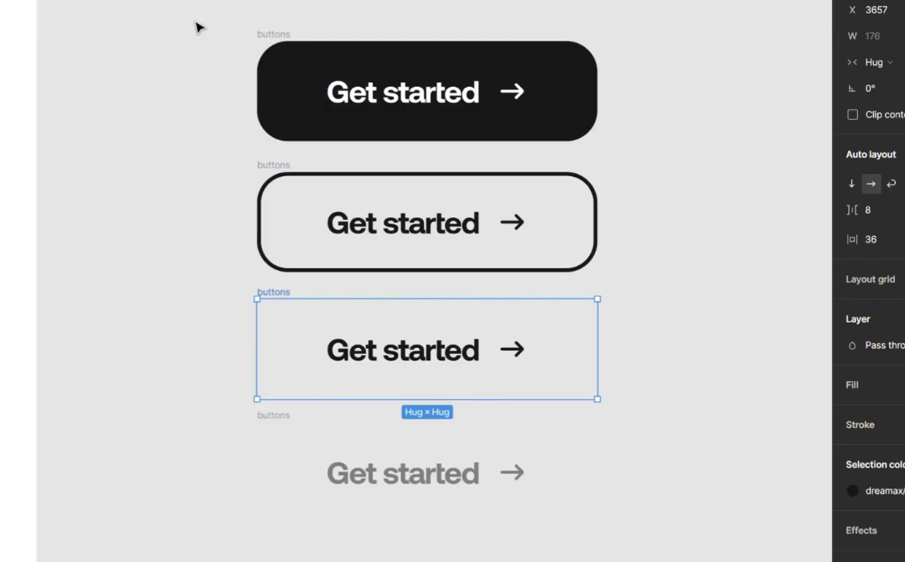
- Draw a rectangle about 287 px wide around the four buttons and send it to the back
{"action": "key", "text": "r"}
{"action": "mouse_move", "coordinate": [178, 0]}
{"action": "left_mouse_down"}
{"action": "mouse_move", "coordinate": [404, 309]}
{"action": "mouse_move", "coordinate": [744, 561]}
{"action": "mouse_move", "coordinate": [733, 561]}
{"action": "left_mouse_up"}
{"action": "key", "text": "ctrl+shift+bracketleft"}
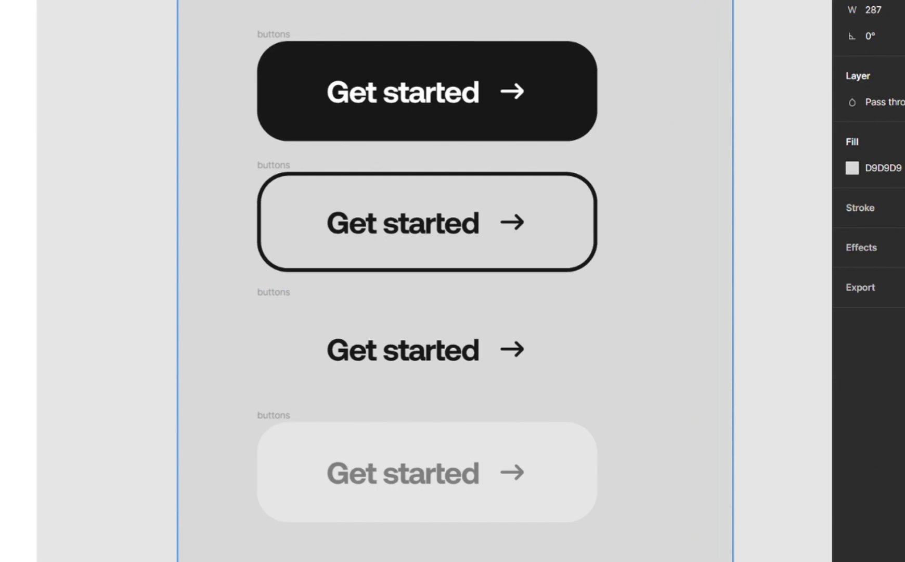
- Change the fill of the rectangle behind the buttons to white (FFFFFF)
{"action": "left_click", "coordinate": [852, 169]}
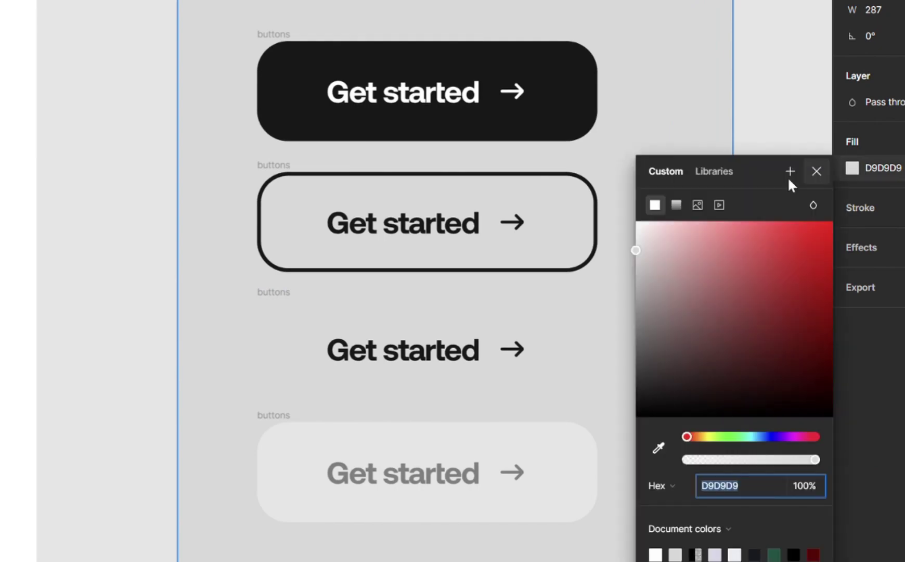
{"action": "left_click_drag", "start_coordinate": [635, 250], "coordinate": [627, 200]}
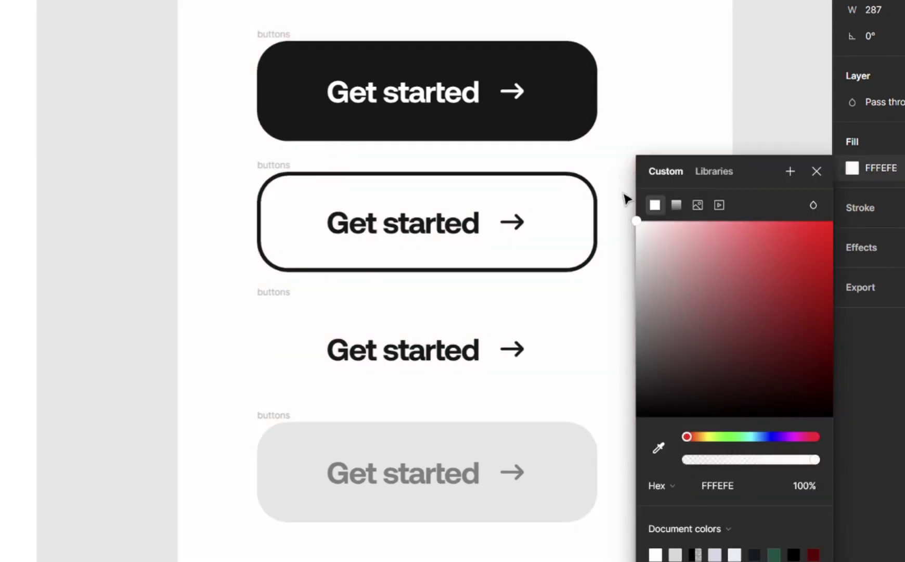
{"action": "left_click", "coordinate": [816, 172]}
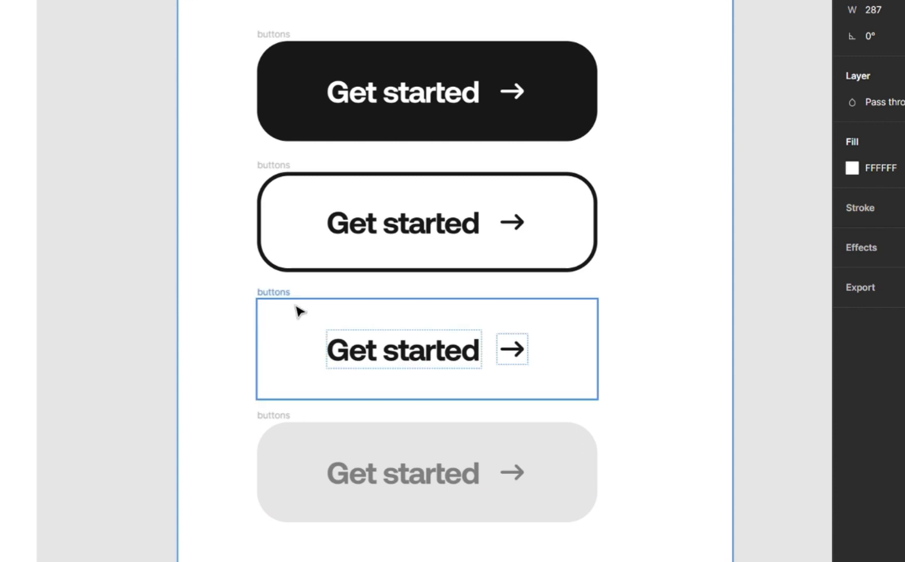
{"action": "left_click", "coordinate": [299, 311]}
{"action": "left_click", "coordinate": [271, 168]}
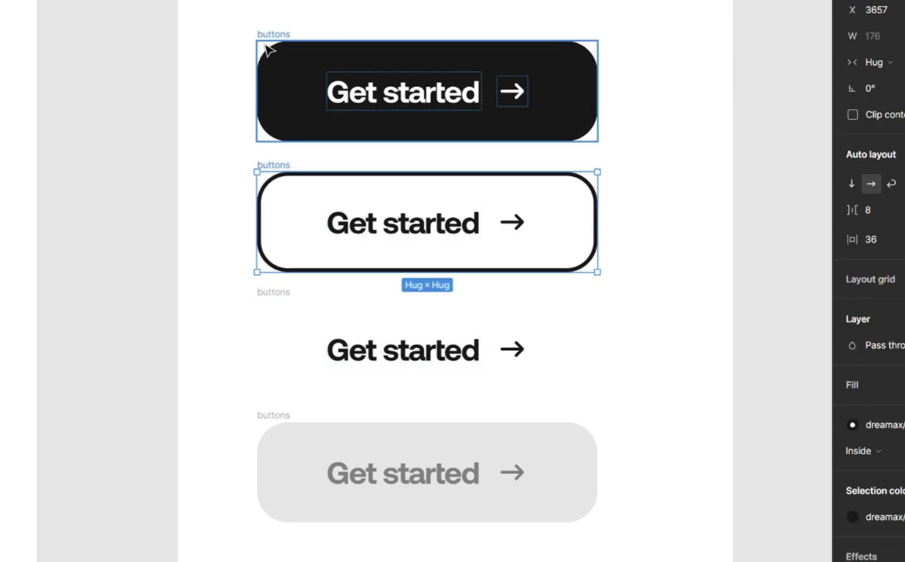
{"action": "left_click", "coordinate": [271, 46]}
{"action": "left_click", "coordinate": [50, 116]}
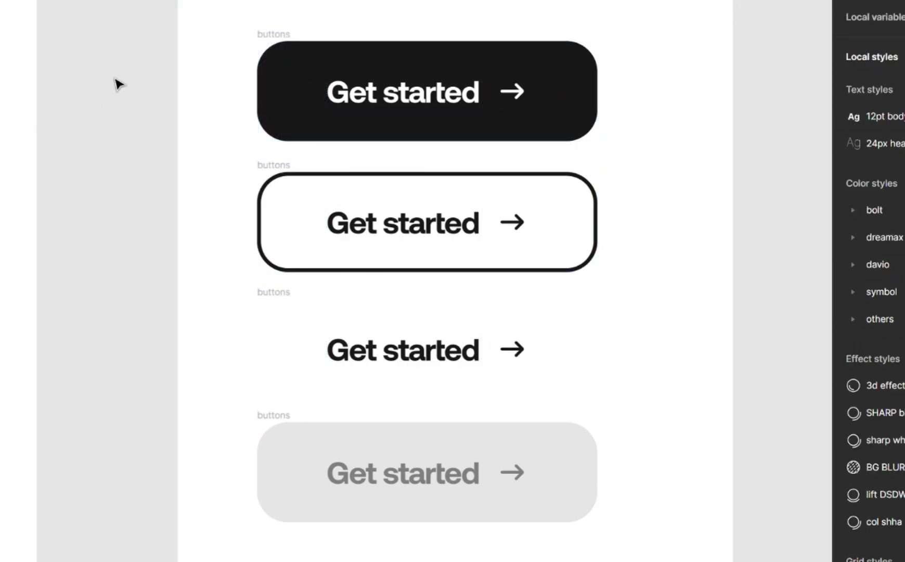
- Rename the solid black button's frame to pri and the outlined button's frame to sec
{"action": "scroll", "coordinate": [382, 65], "scroll_direction": "up", "scroll_amount": 3}
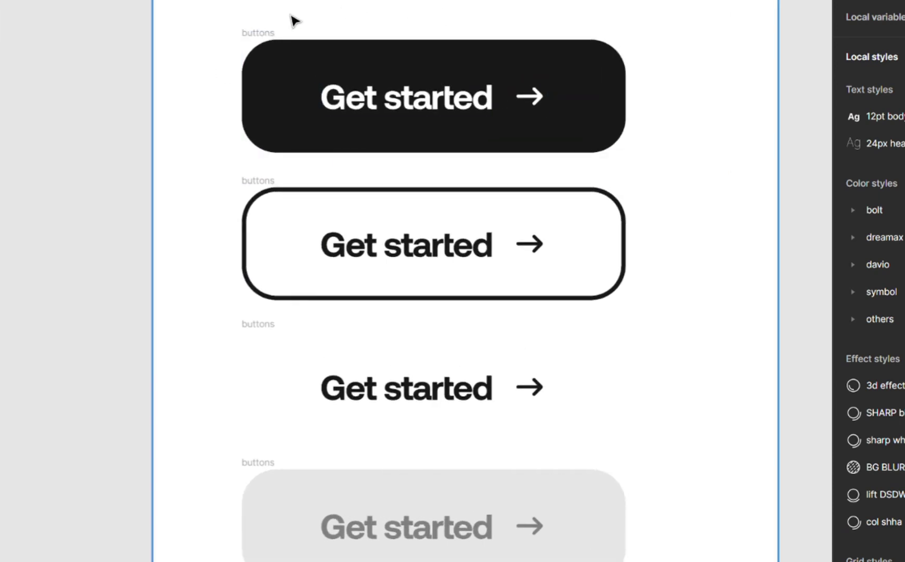
{"action": "left_click", "coordinate": [266, 34]}
{"action": "type", "text": "pri"}
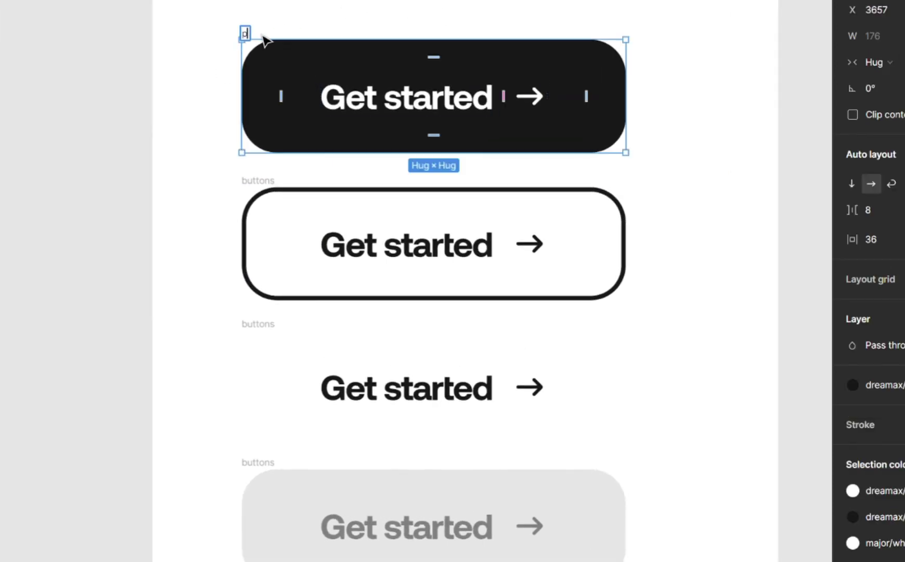
{"action": "double_click", "coordinate": [262, 183]}
{"action": "type", "text": "sec"}
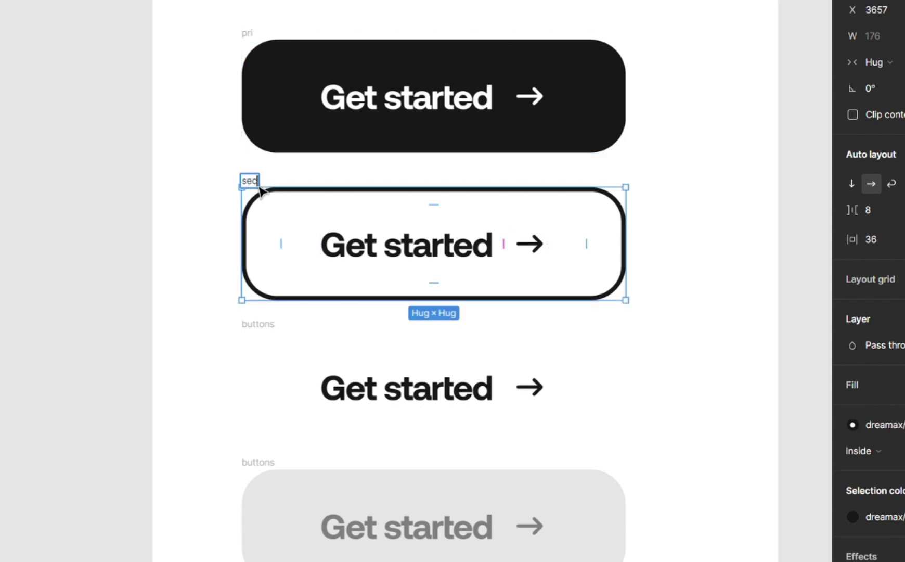
{"action": "key", "text": "Return"}
- Rename the text-only button's frame to ter and the greyed-out button's frame to dis
{"action": "double_click", "coordinate": [275, 325]}
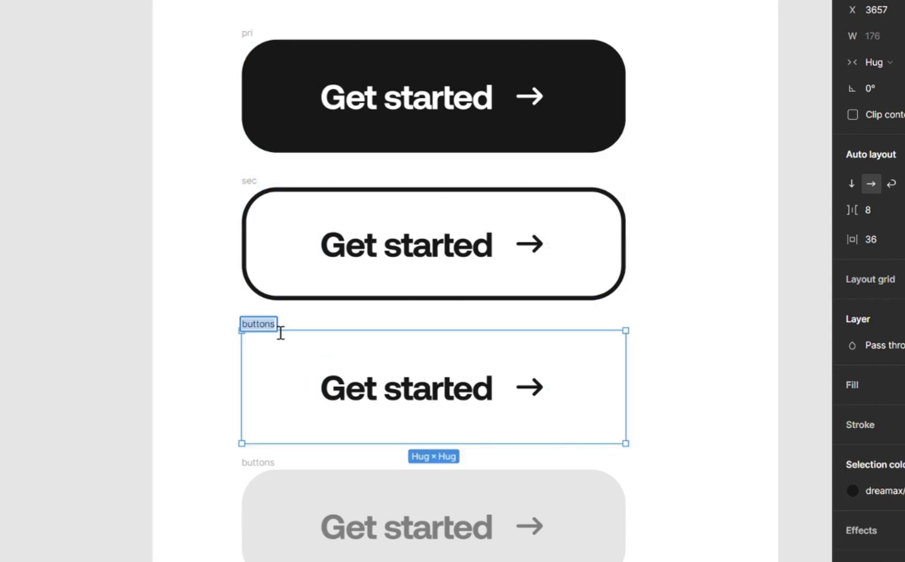
{"action": "type", "text": "te"}
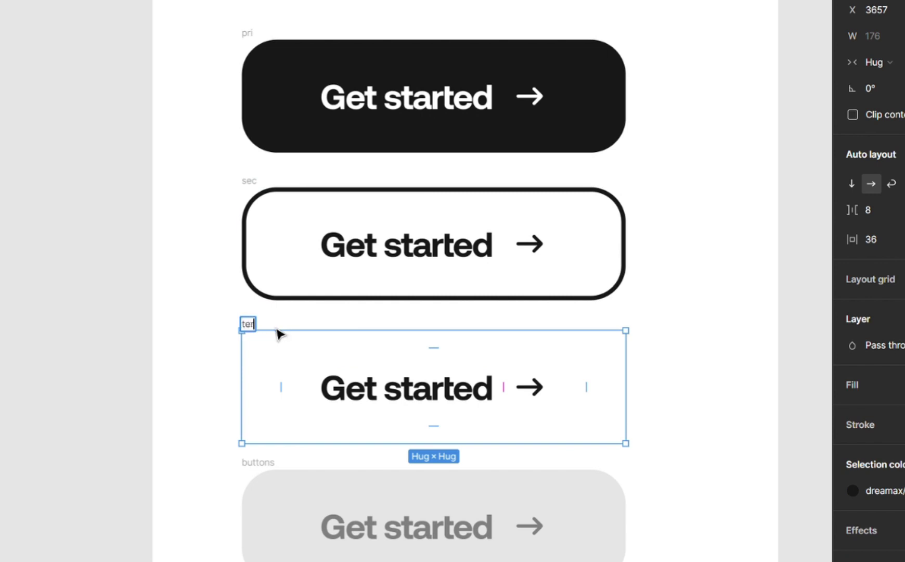
{"action": "type", "text": "r"}
{"action": "key", "text": "Return"}
{"action": "double_click", "coordinate": [268, 464]}
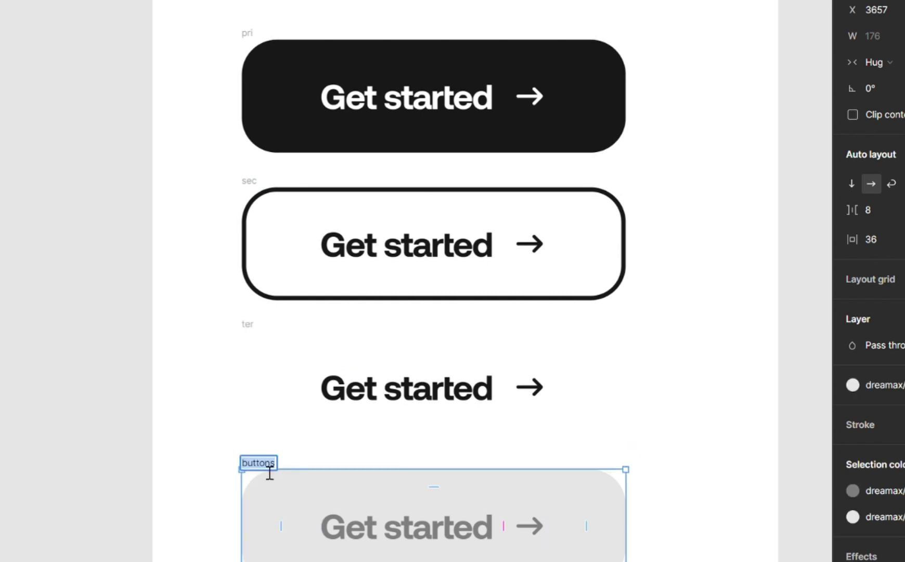
{"action": "type", "text": "dis"}
{"action": "key", "text": "Return"}
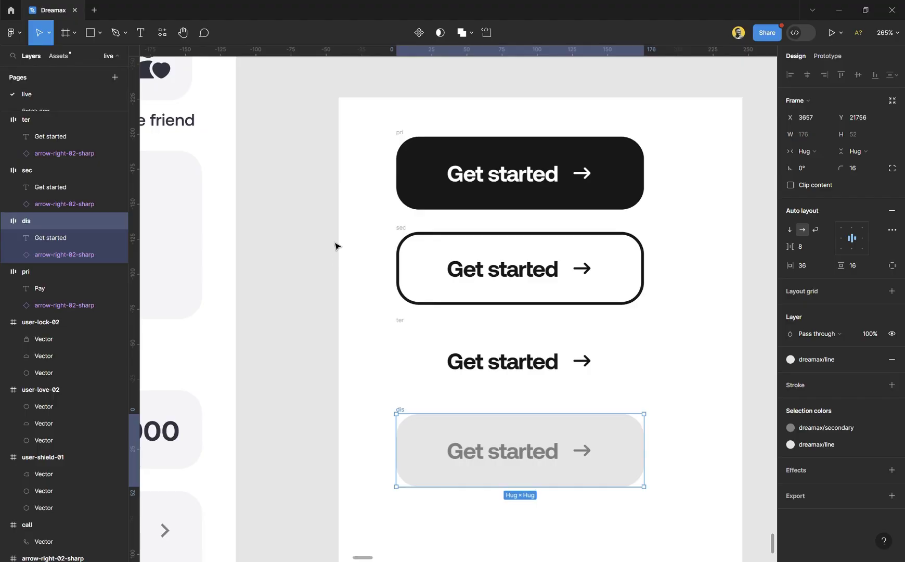
- Delete the white rectangle behind the four buttons
{"action": "left_click", "coordinate": [335, 246]}
{"action": "left_click", "coordinate": [373, 222]}
{"action": "key", "text": "Delete"}
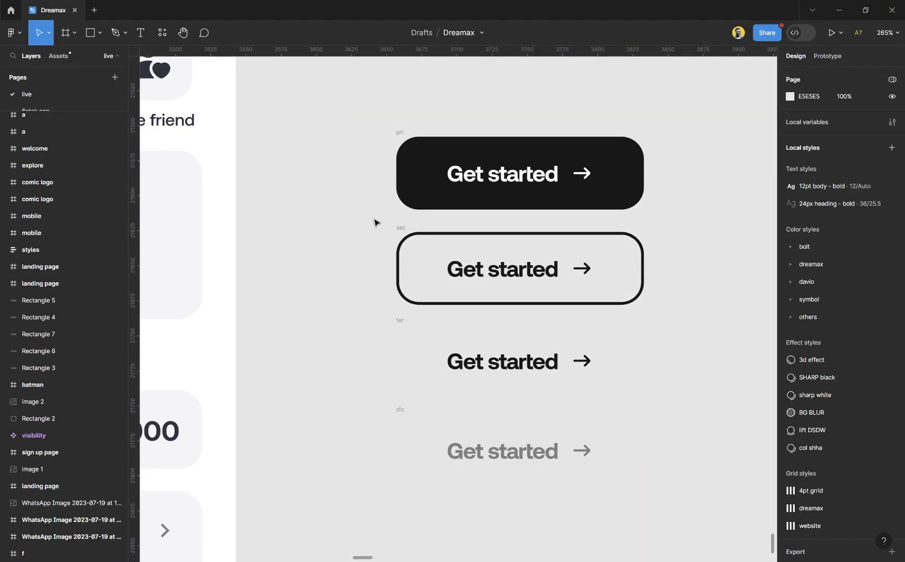
- Select the six solid icons above the buttons and combine them into a component set
{"action": "scroll", "coordinate": [478, 261], "scroll_direction": "right", "scroll_amount": 5}
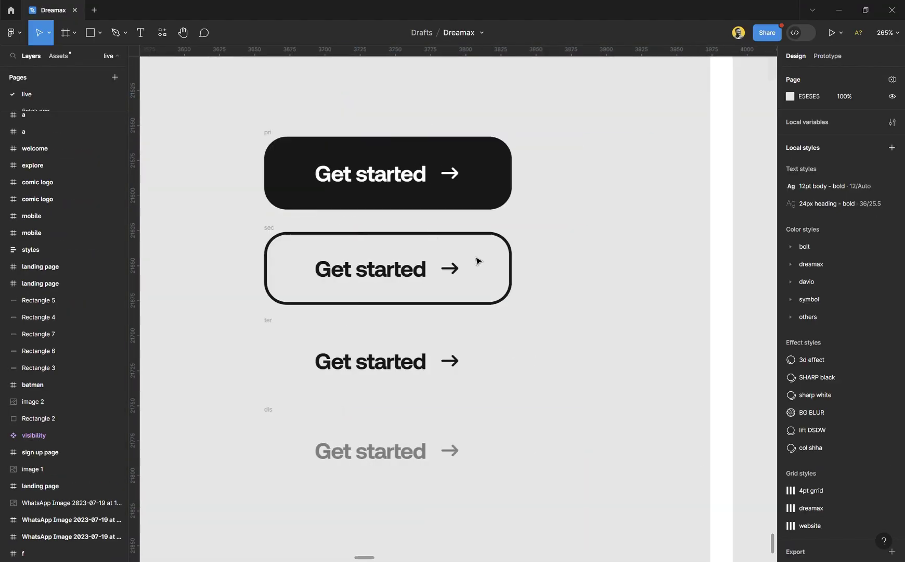
{"action": "scroll", "coordinate": [536, 269], "scroll_direction": "down", "scroll_amount": 3}
{"action": "scroll", "coordinate": [418, 328], "scroll_direction": "up", "scroll_amount": 3}
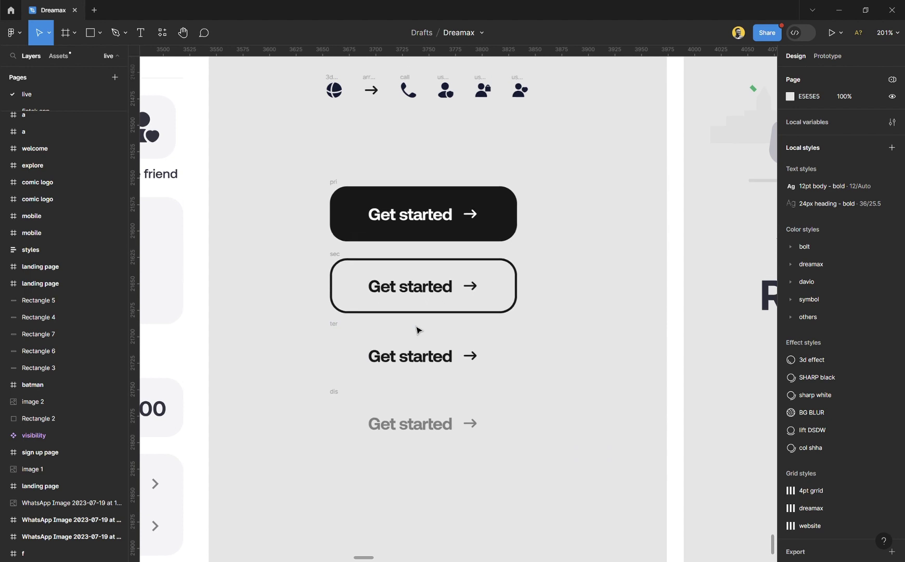
{"action": "scroll", "coordinate": [418, 328], "scroll_direction": "up", "scroll_amount": 2}
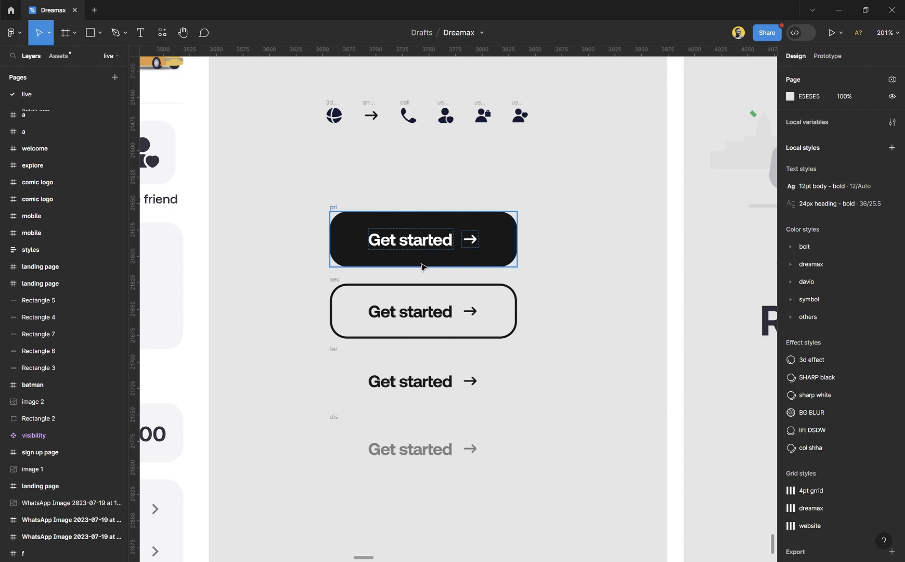
{"action": "scroll", "coordinate": [422, 267], "scroll_direction": "up", "scroll_amount": 3}
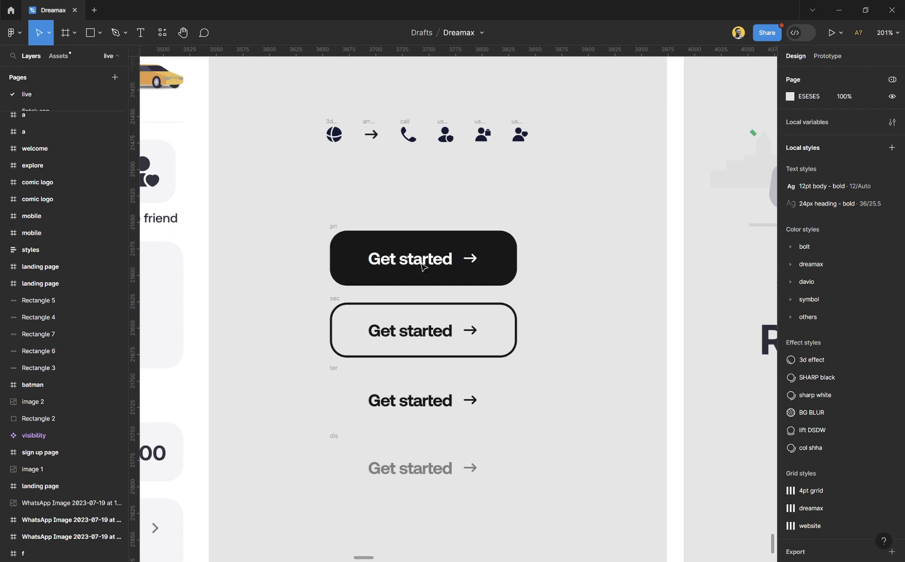
{"action": "scroll", "coordinate": [395, 160], "scroll_direction": "up", "scroll_amount": 5}
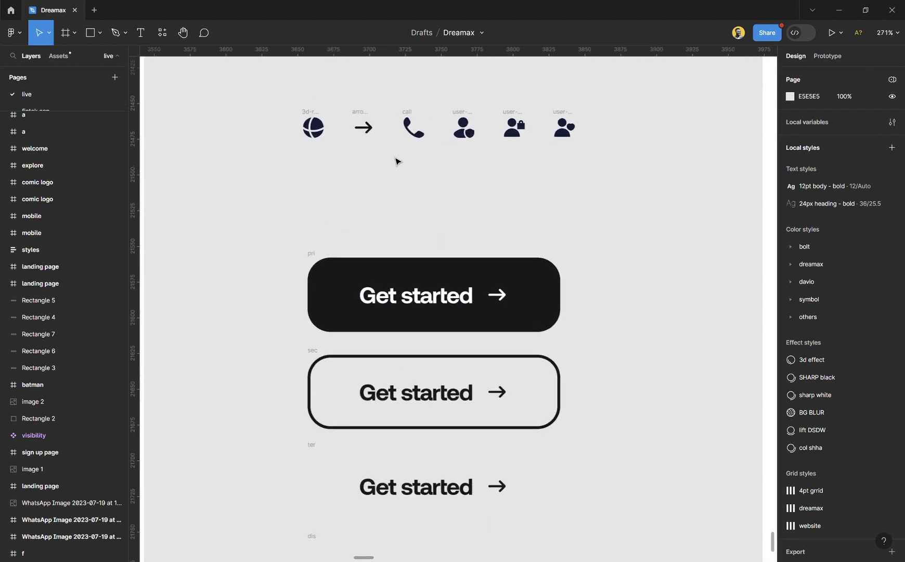
{"action": "scroll", "coordinate": [218, 115], "scroll_direction": "up", "scroll_amount": 2}
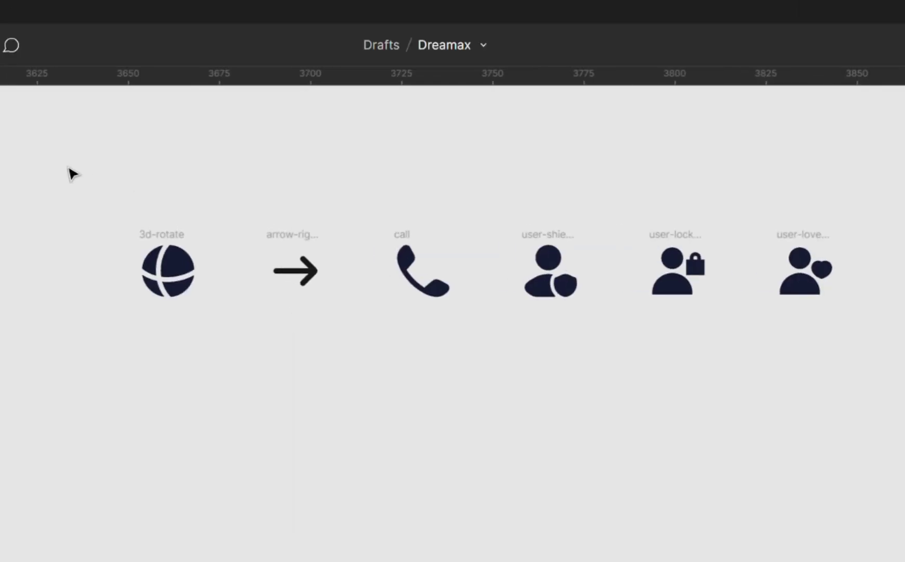
{"action": "left_click_drag", "start_coordinate": [218, 98], "coordinate": [359, 186]}
{"action": "left_click_drag", "start_coordinate": [276, 306], "coordinate": [887, 398]}
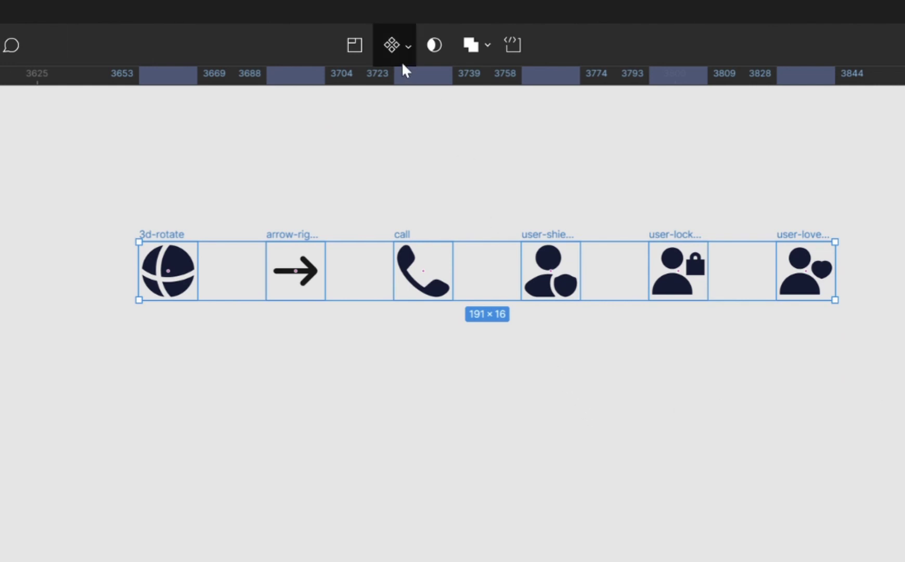
{"action": "left_click", "coordinate": [407, 47]}
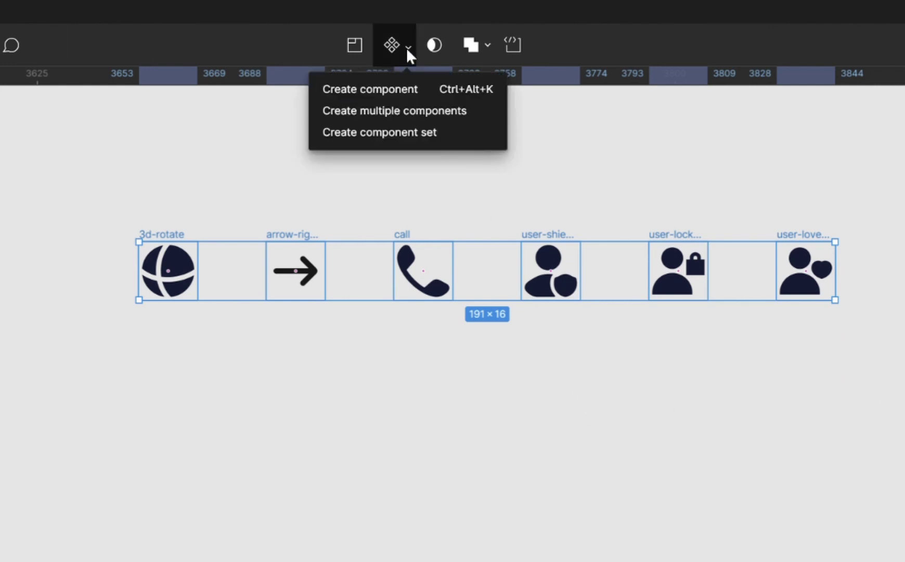
{"action": "left_click", "coordinate": [411, 133]}
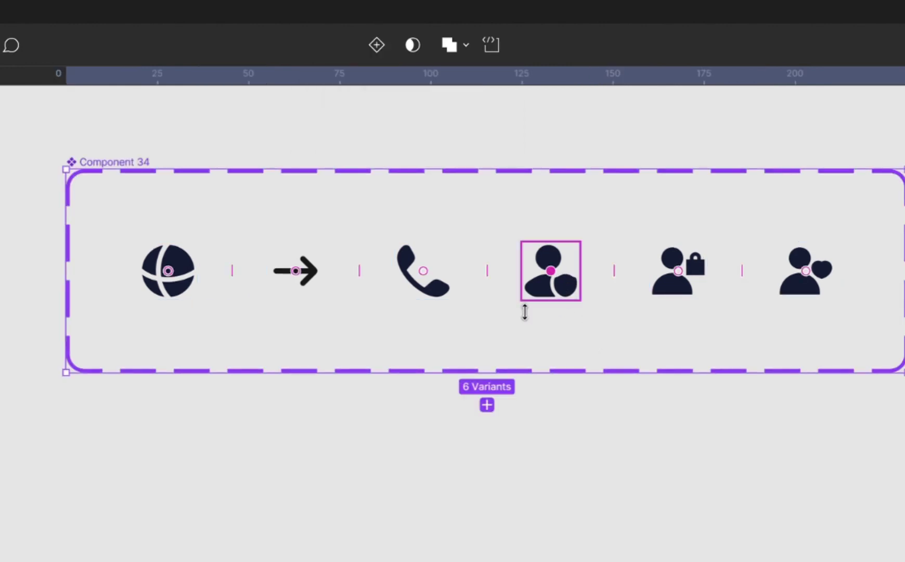
- Try an instance of the arrow variant below the component set and open its Property 1 variant choices
{"action": "left_click", "coordinate": [317, 269]}
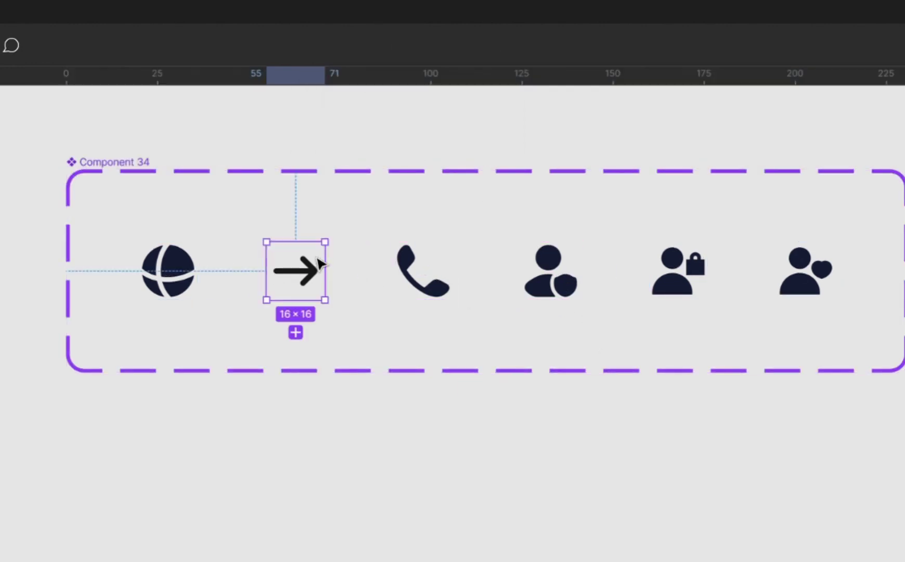
{"action": "left_click_drag", "start_coordinate": [323, 268], "coordinate": [487, 474]}
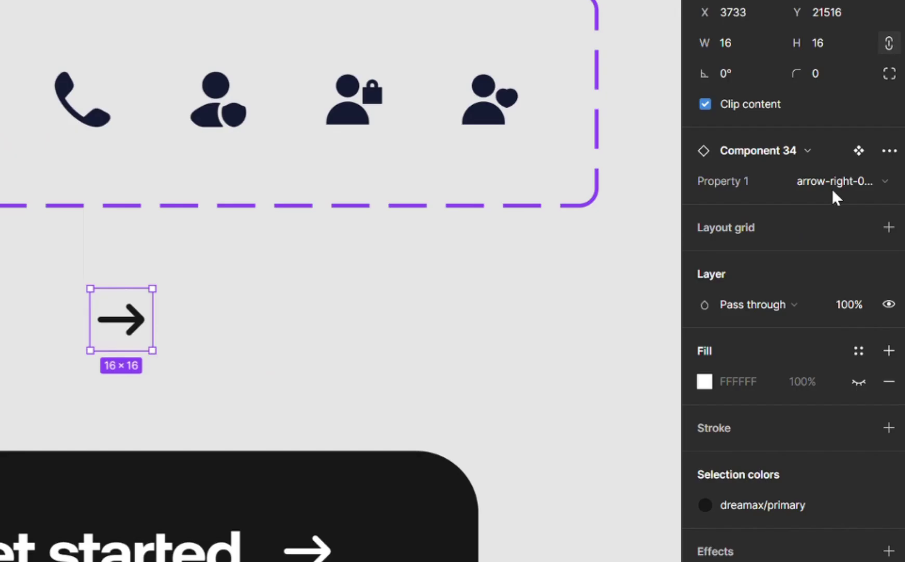
{"action": "left_click", "coordinate": [832, 183]}
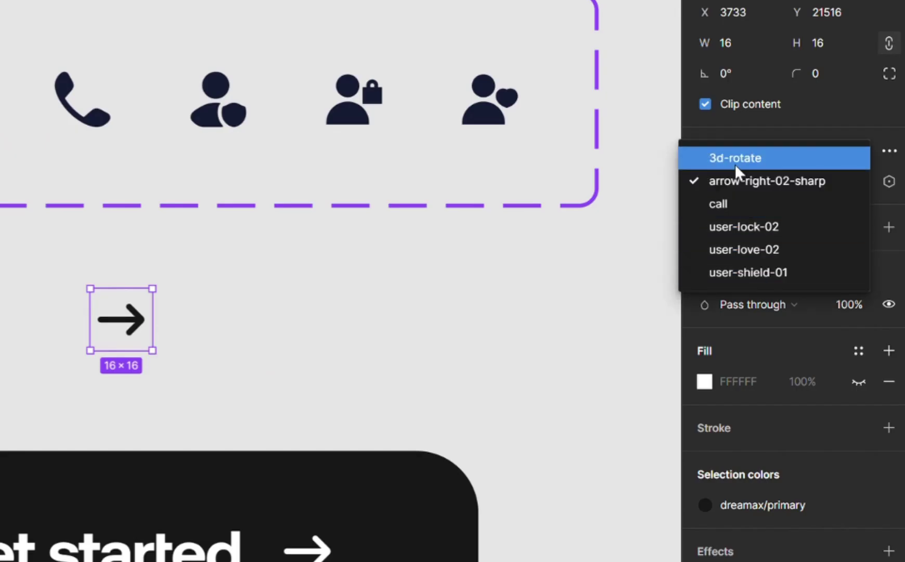
{"action": "left_click", "coordinate": [419, 341]}
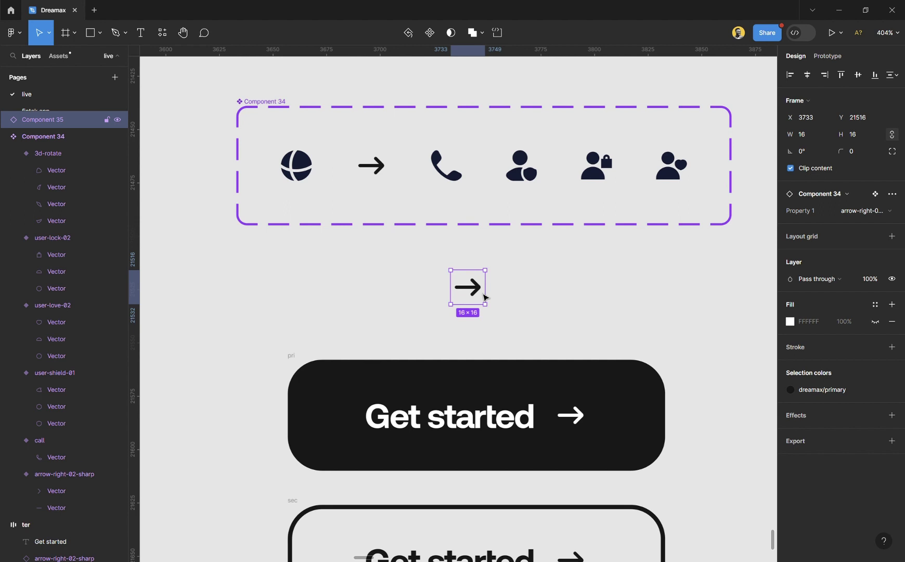
{"action": "key", "text": "ctrl+z"}
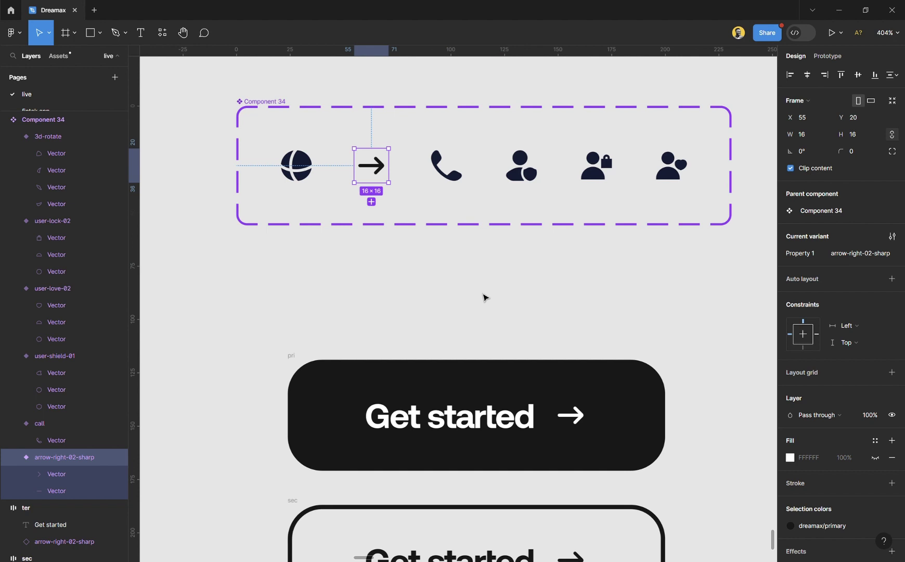
- Revert the icon component set so the six icons are separate plain frames again
{"action": "key", "text": "Escape"}
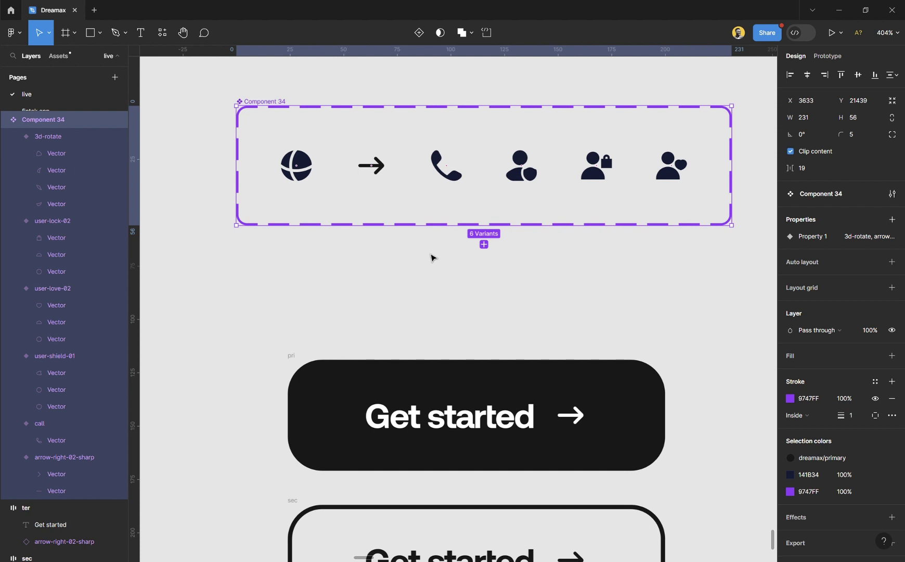
{"action": "key", "text": "ctrl+shift+g"}
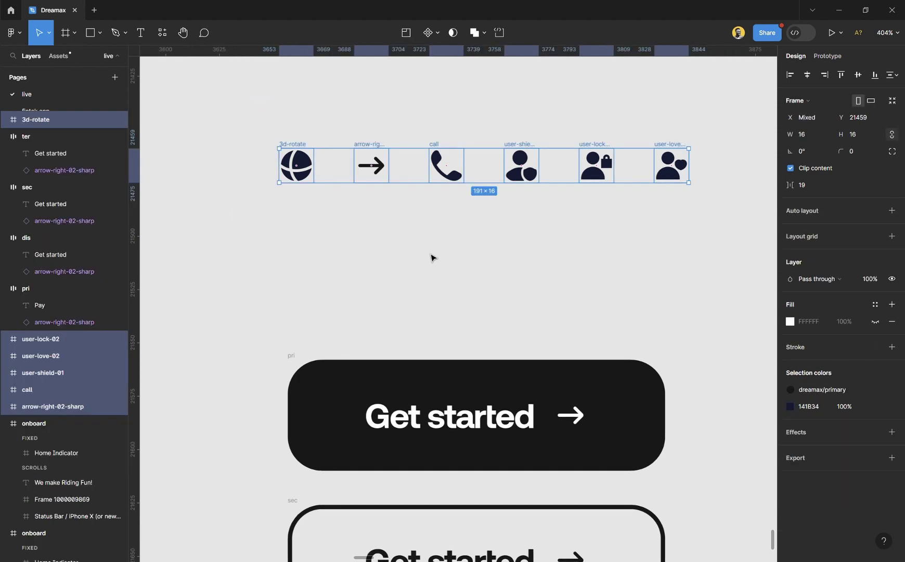
{"action": "left_click", "coordinate": [307, 233]}
{"action": "scroll", "coordinate": [367, 140], "scroll_direction": "up", "scroll_amount": 1}
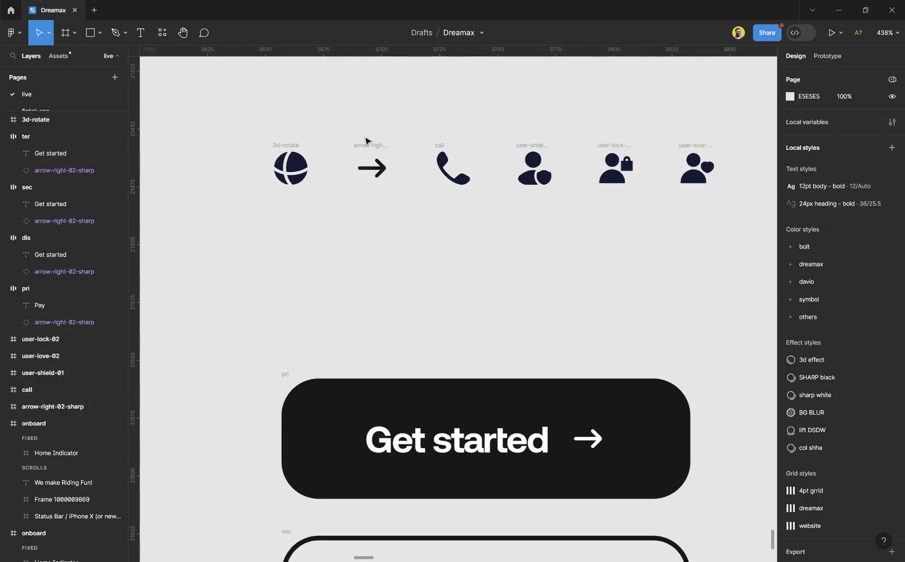
- Turn the 3d-rotate, arrow and call icons into individual components, one by one
{"action": "scroll", "coordinate": [367, 140], "scroll_direction": "up", "scroll_amount": 1}
{"action": "left_click", "coordinate": [276, 150]}
{"action": "left_click", "coordinate": [276, 151]}
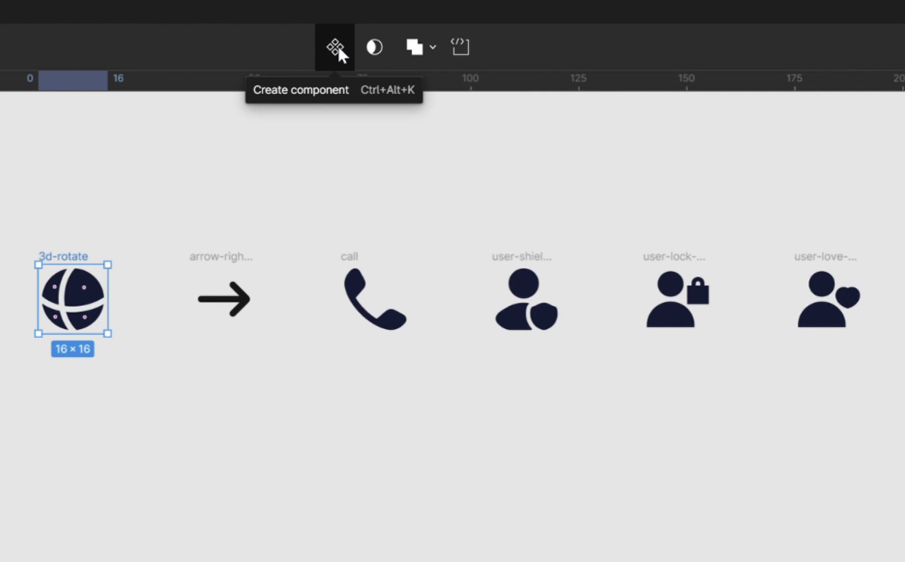
{"action": "left_click", "coordinate": [337, 48]}
{"action": "left_click", "coordinate": [232, 257]}
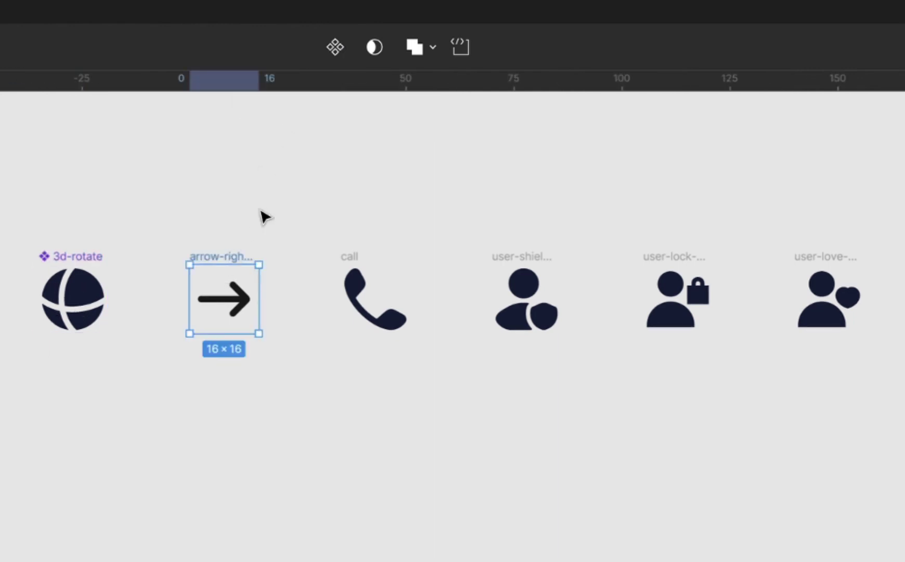
{"action": "left_click", "coordinate": [335, 47]}
{"action": "left_click", "coordinate": [364, 265]}
{"action": "left_click", "coordinate": [358, 46]}
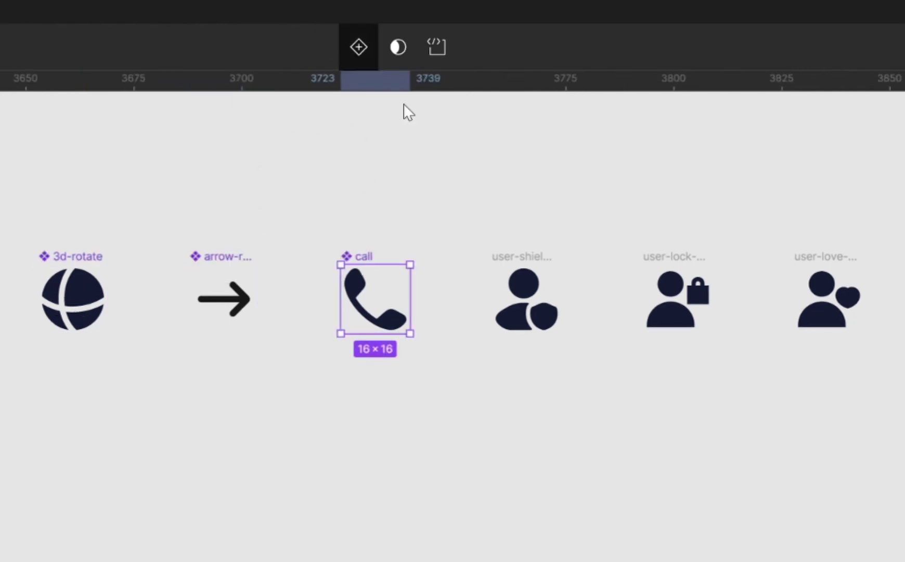
- Turn the user-shield, user-lock and user-love icons into individual components, one by one
{"action": "left_click", "coordinate": [523, 291]}
{"action": "left_click", "coordinate": [335, 46]}
{"action": "left_click", "coordinate": [676, 294]}
{"action": "left_click", "coordinate": [335, 46]}
{"action": "left_click", "coordinate": [827, 291]}
{"action": "left_click", "coordinate": [336, 46]}
{"action": "left_click", "coordinate": [523, 530]}
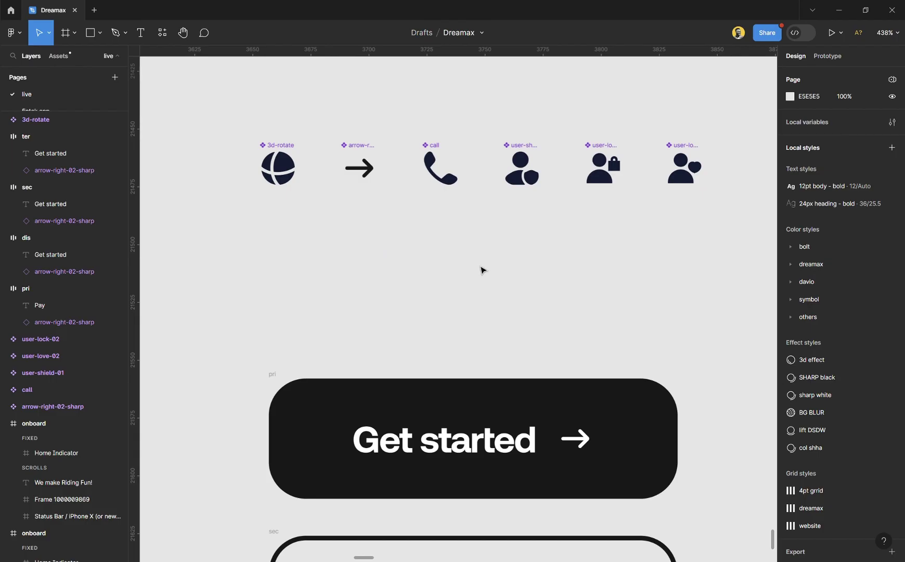
- Move the row of six icon components down to just above the solid black button
{"action": "scroll", "coordinate": [458, 251], "scroll_direction": "down", "scroll_amount": 1}
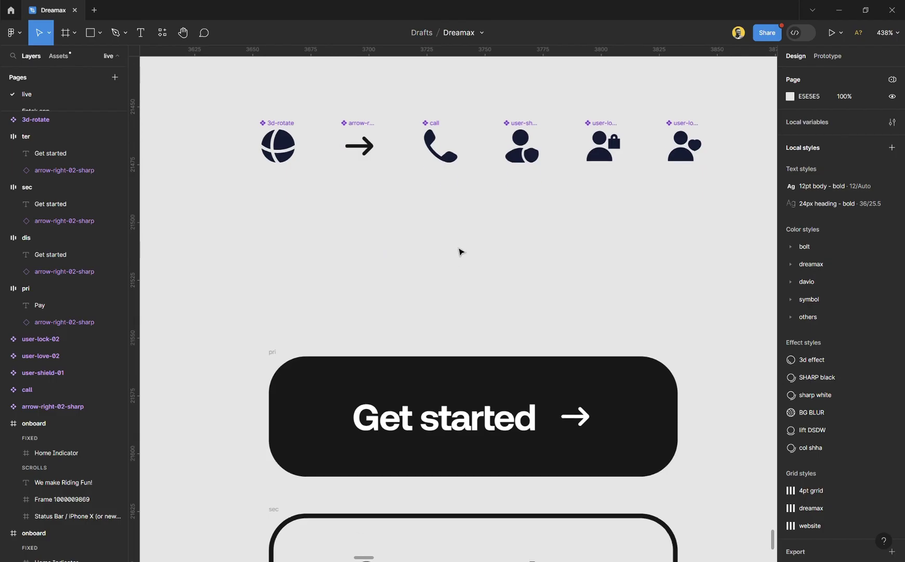
{"action": "scroll", "coordinate": [460, 252], "scroll_direction": "down", "scroll_amount": 3, "text": "ctrl"}
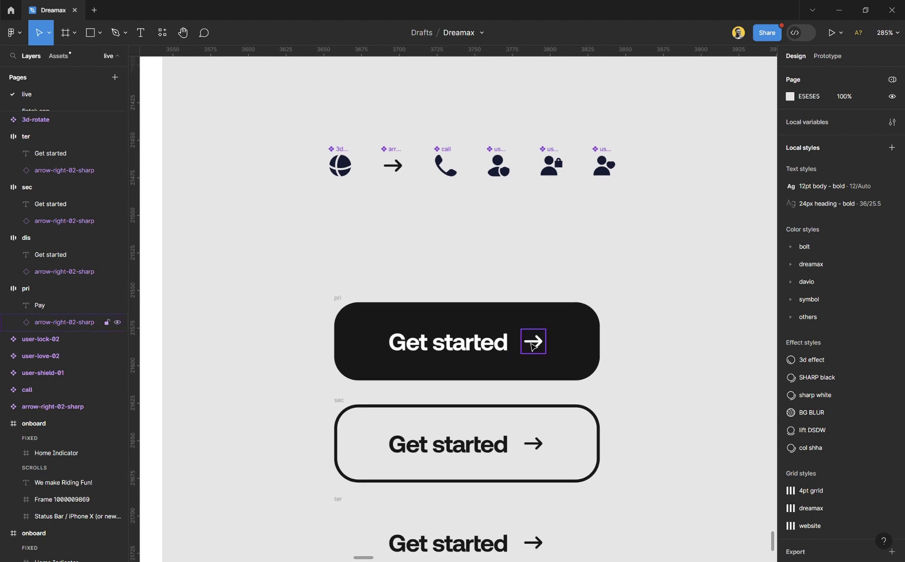
{"action": "scroll", "coordinate": [534, 433], "scroll_direction": "down", "scroll_amount": 1}
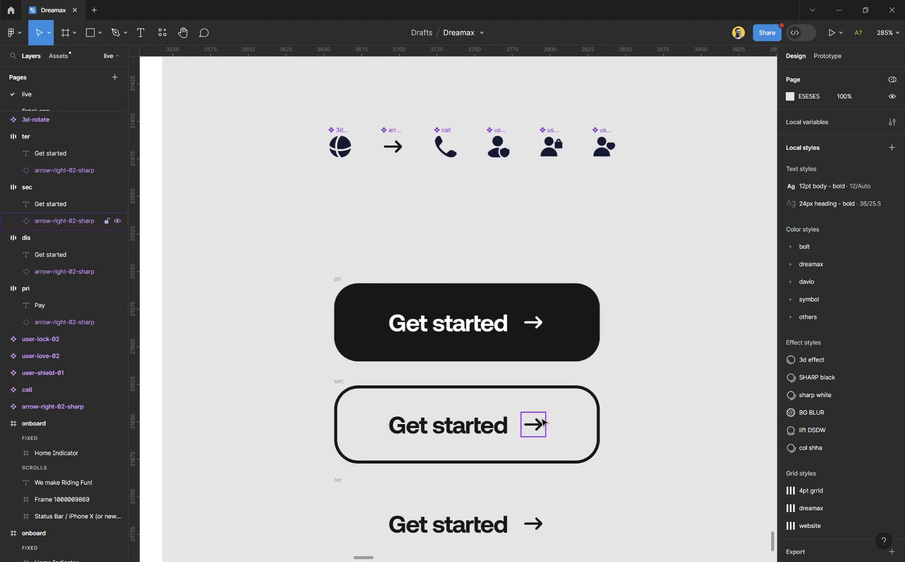
{"action": "scroll", "coordinate": [538, 425], "scroll_direction": "down", "scroll_amount": 1}
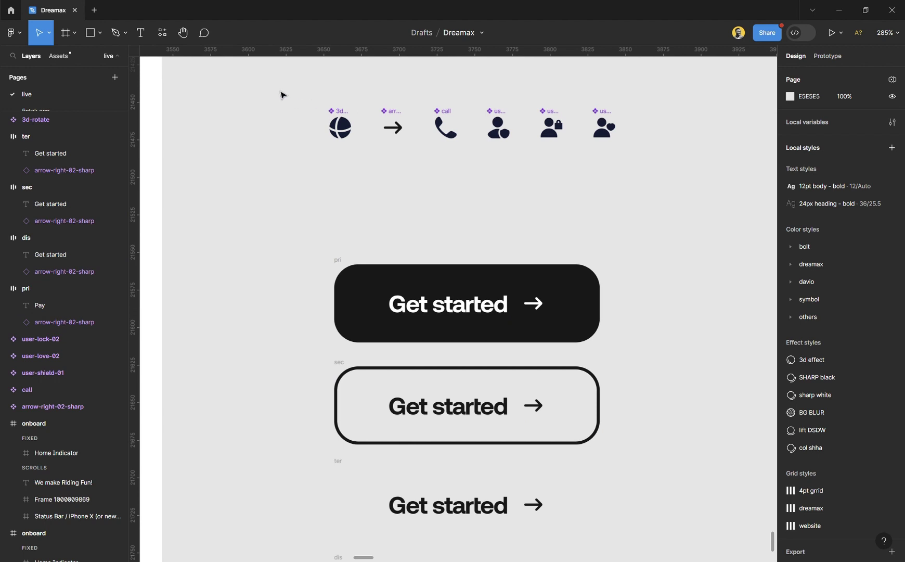
{"action": "left_click_drag", "start_coordinate": [276, 87], "coordinate": [676, 206]}
{"action": "left_click_drag", "start_coordinate": [579, 130], "coordinate": [582, 206]}
{"action": "scroll", "coordinate": [661, 224], "scroll_direction": "down", "scroll_amount": 3}
{"action": "left_click", "coordinate": [670, 227]}
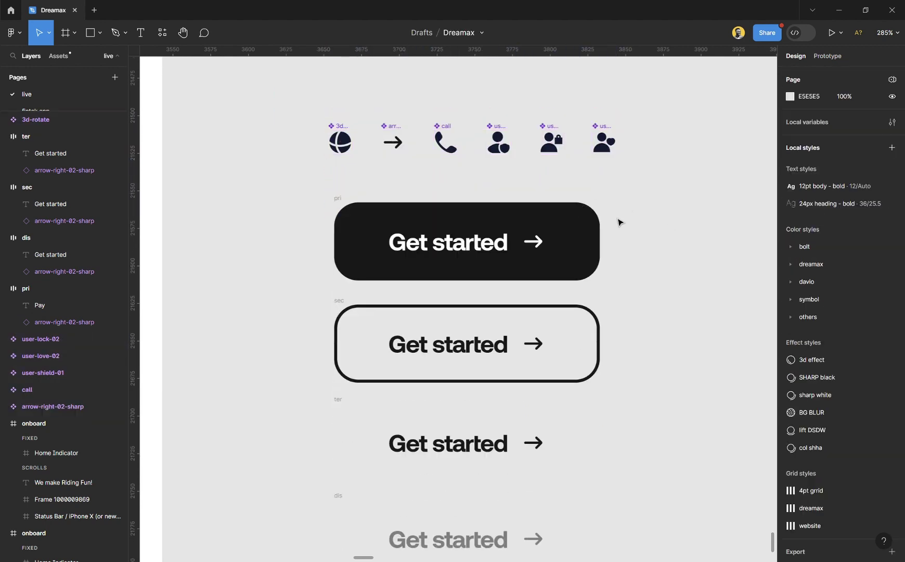
- Duplicate the arrow-right-02-sharp component as an instance and insert it into the pri button right after its text
{"action": "scroll", "coordinate": [614, 222], "scroll_direction": "right", "scroll_amount": 1}
{"action": "scroll", "coordinate": [520, 182], "scroll_direction": "up", "scroll_amount": 1}
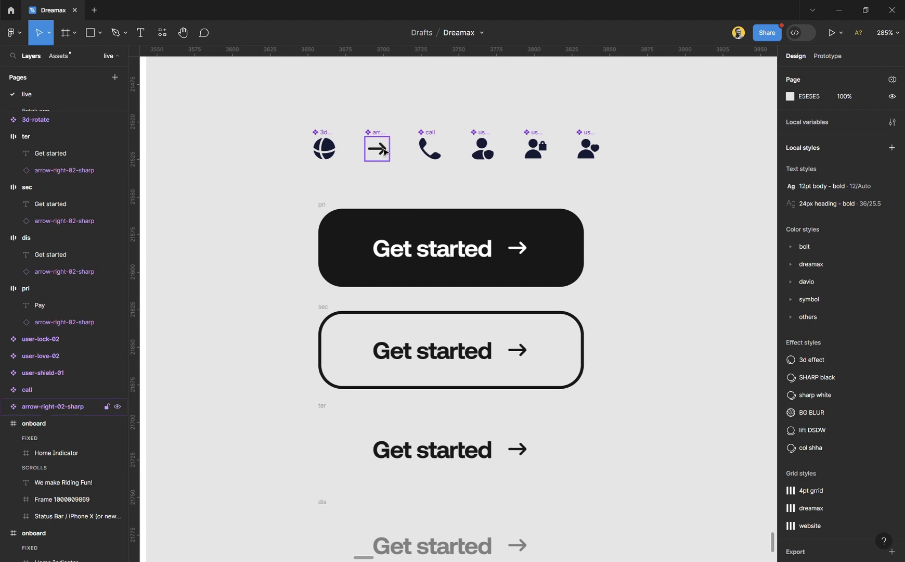
{"action": "left_click", "coordinate": [383, 152]}
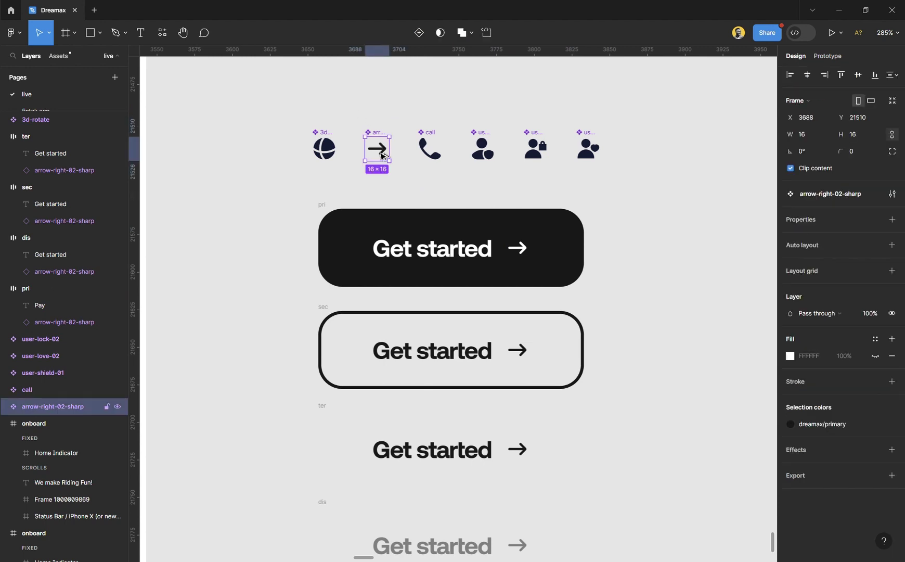
{"action": "left_click_drag", "start_coordinate": [382, 156], "coordinate": [654, 240]}
{"action": "scroll", "coordinate": [648, 224], "scroll_direction": "up", "scroll_amount": 1}
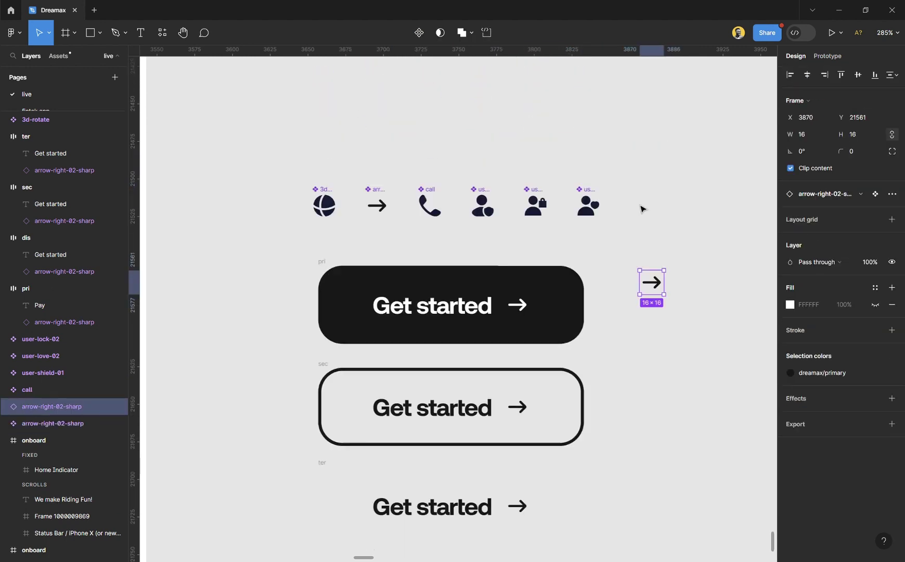
{"action": "scroll", "coordinate": [598, 363], "scroll_direction": "up", "scroll_amount": 4, "text": "ctrl"}
{"action": "scroll", "coordinate": [594, 328], "scroll_direction": "down", "scroll_amount": 3}
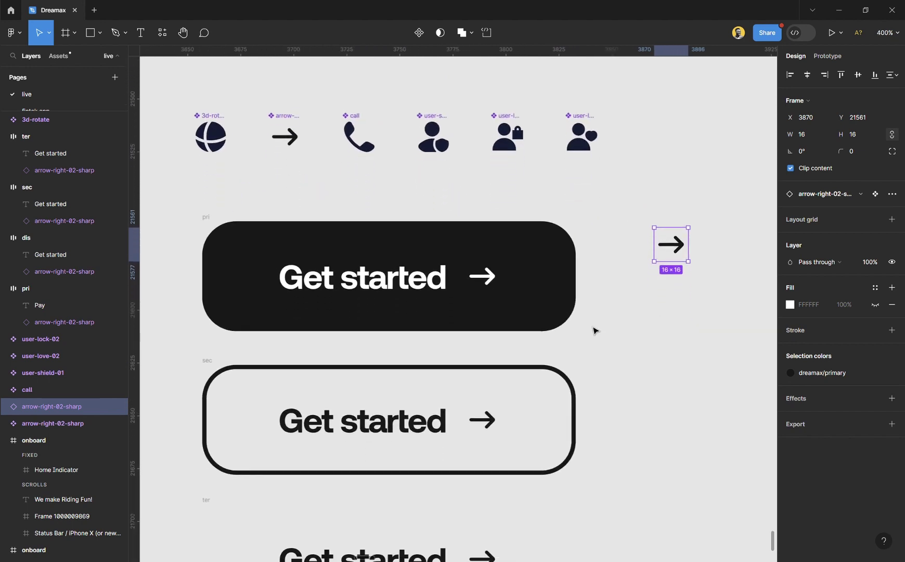
{"action": "scroll", "coordinate": [676, 294], "scroll_direction": "up", "scroll_amount": 3}
{"action": "left_click_drag", "start_coordinate": [679, 293], "coordinate": [476, 320]}
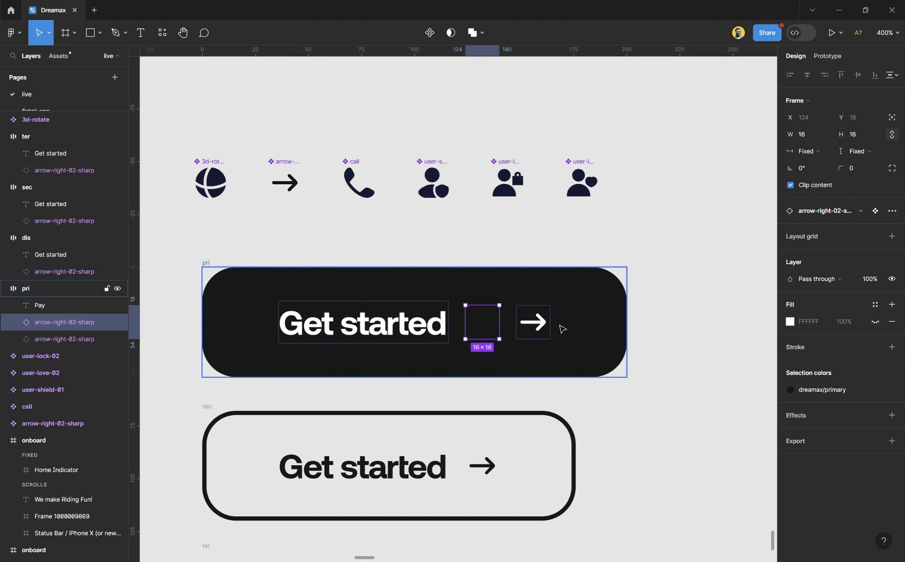
- Delete the old arrow from the pri button and recolour the new arrow instance to dreamax/white
{"action": "left_click", "coordinate": [534, 321]}
{"action": "key", "text": "Delete"}
{"action": "left_click", "coordinate": [496, 322]}
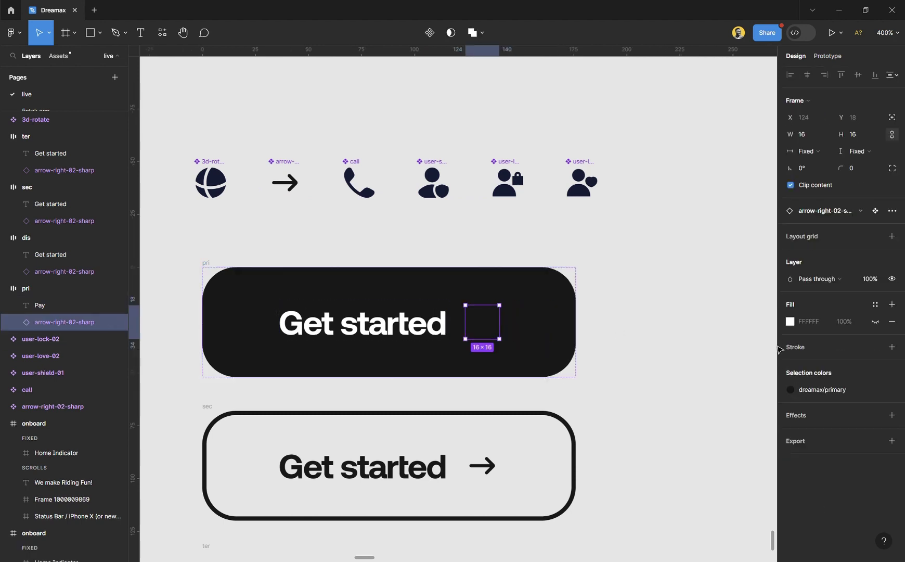
{"action": "left_click", "coordinate": [791, 389]}
{"action": "left_click", "coordinate": [702, 470]}
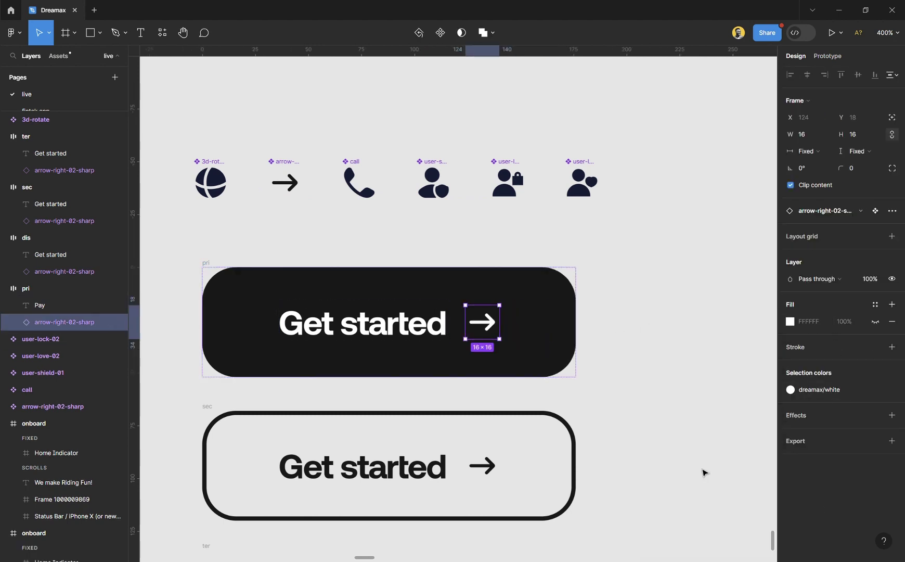
{"action": "left_click", "coordinate": [590, 341]}
- Insert an instance of the arrow component into the sec button after its text and delete the old arrow
{"action": "scroll", "coordinate": [541, 315], "scroll_direction": "down", "scroll_amount": 4}
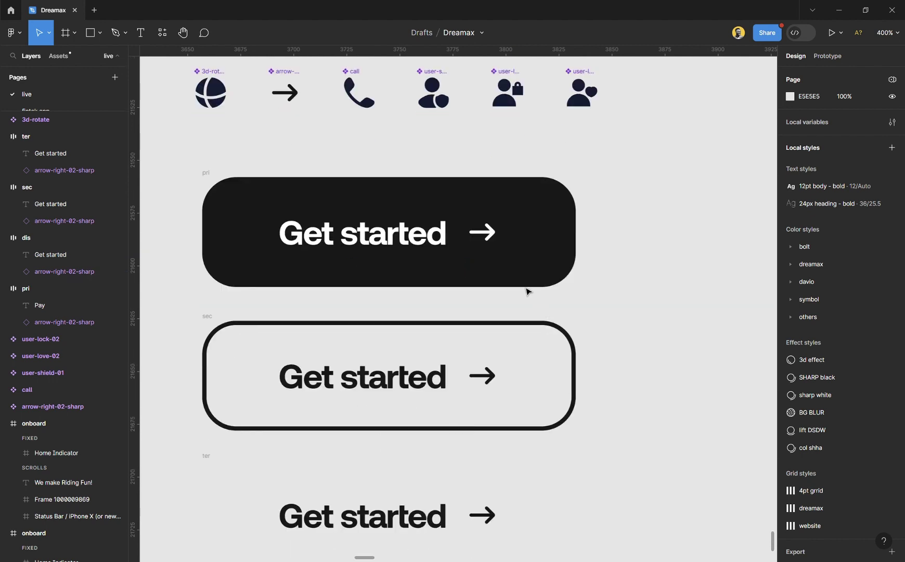
{"action": "left_click", "coordinate": [293, 98]}
{"action": "left_click_drag", "start_coordinate": [293, 98], "coordinate": [457, 388]}
{"action": "left_click", "coordinate": [542, 384]}
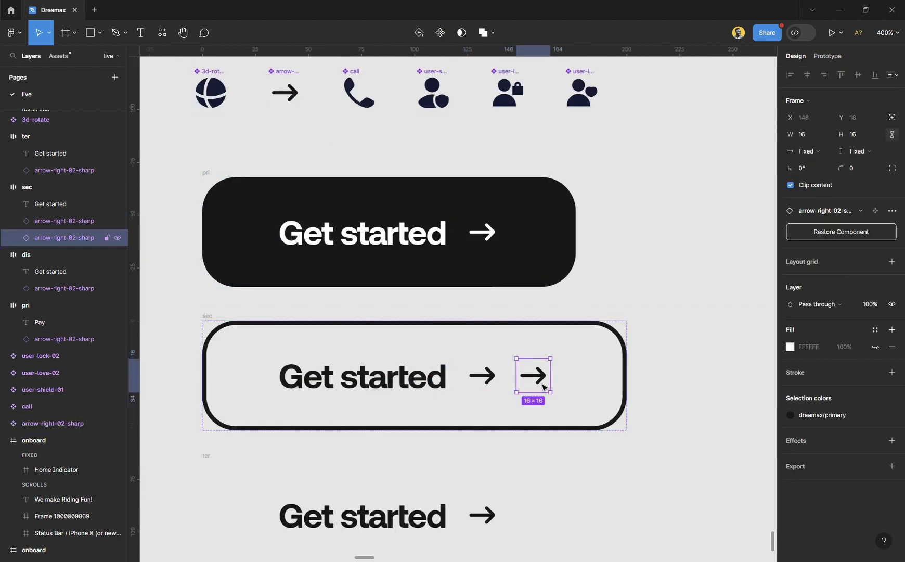
{"action": "key", "text": "Delete"}
- Copy the sec button's arrow instance into the ter button and delete the duplicate old arrow there
{"action": "scroll", "coordinate": [542, 384], "scroll_direction": "down", "scroll_amount": 3}
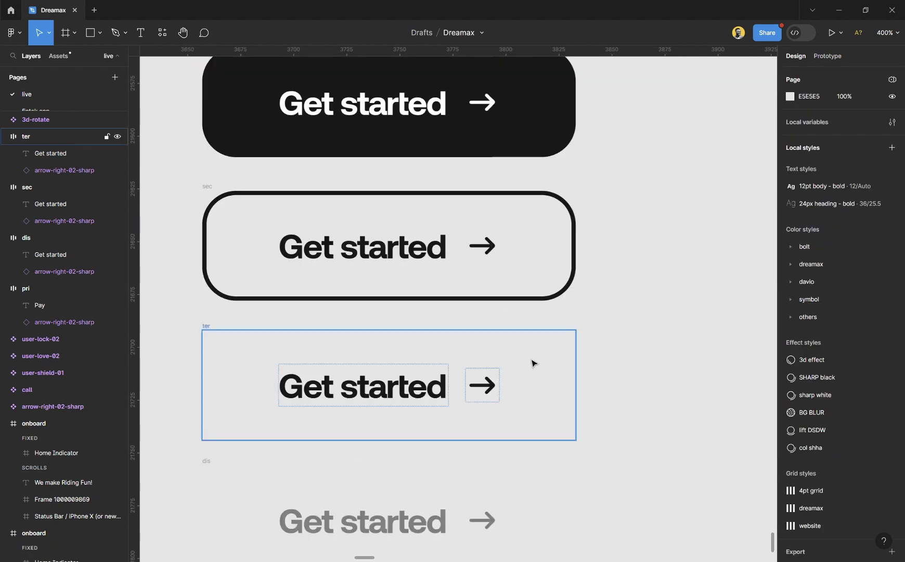
{"action": "left_click", "coordinate": [482, 245]}
{"action": "key", "text": "ctrl+c"}
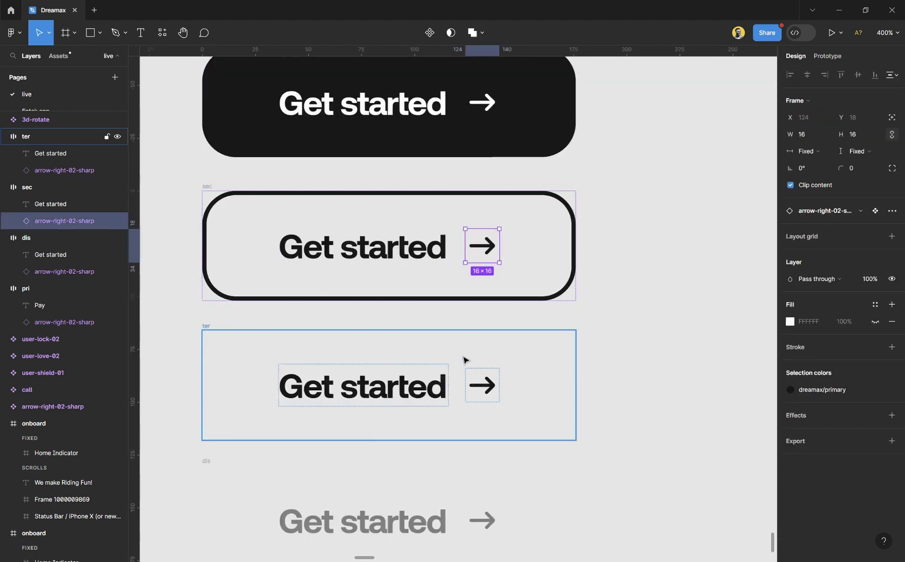
{"action": "left_click", "coordinate": [465, 361]}
{"action": "key", "text": "ctrl+v"}
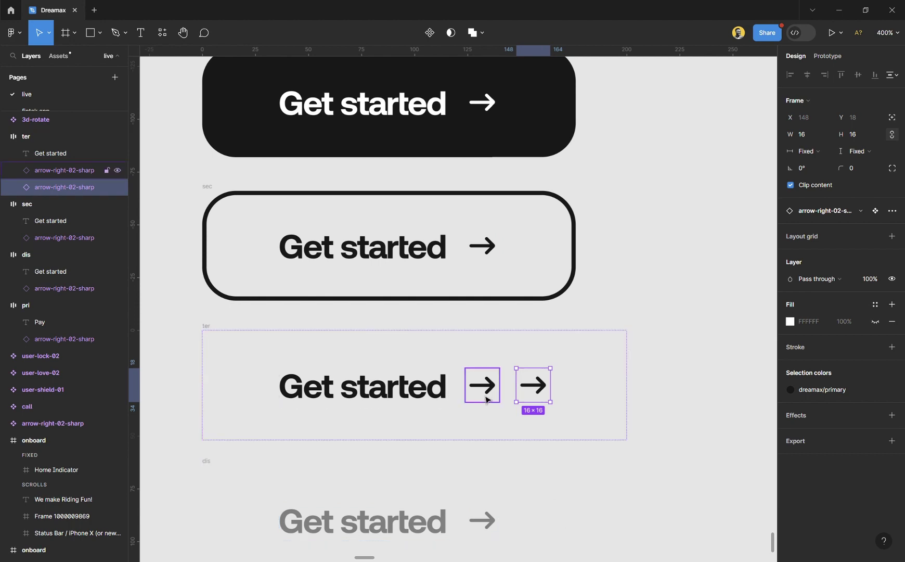
{"action": "key", "text": "Delete"}
- Replace the arrow in the dis button with an arrow component instance in matching grey
{"action": "scroll", "coordinate": [538, 398], "scroll_direction": "down", "scroll_amount": 2}
{"action": "left_click", "coordinate": [538, 398]}
{"action": "key", "text": "Escape"}
{"action": "left_click", "coordinate": [482, 439]}
{"action": "left_click", "coordinate": [790, 390]}
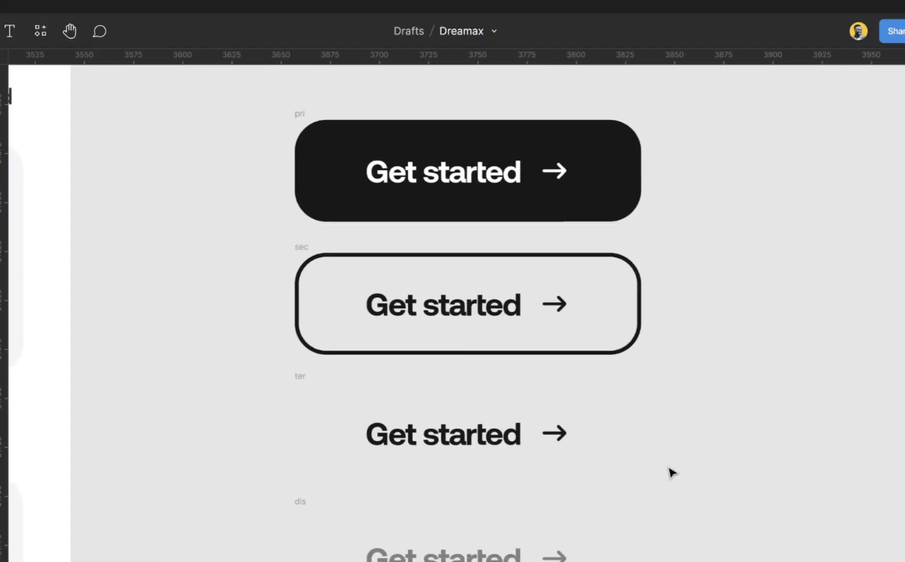
{"action": "scroll", "coordinate": [671, 507], "scroll_direction": "up", "scroll_amount": 1}
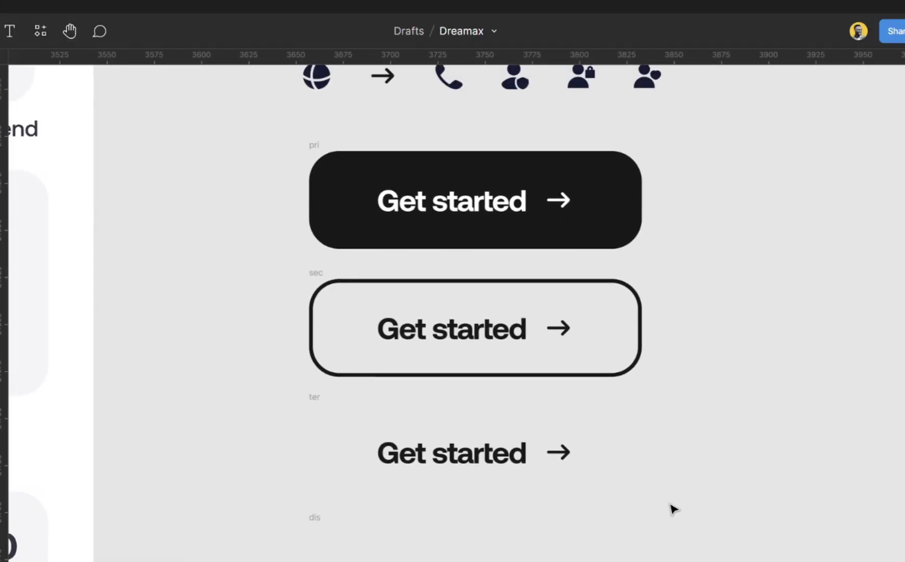
{"action": "left_click", "coordinate": [563, 203]}
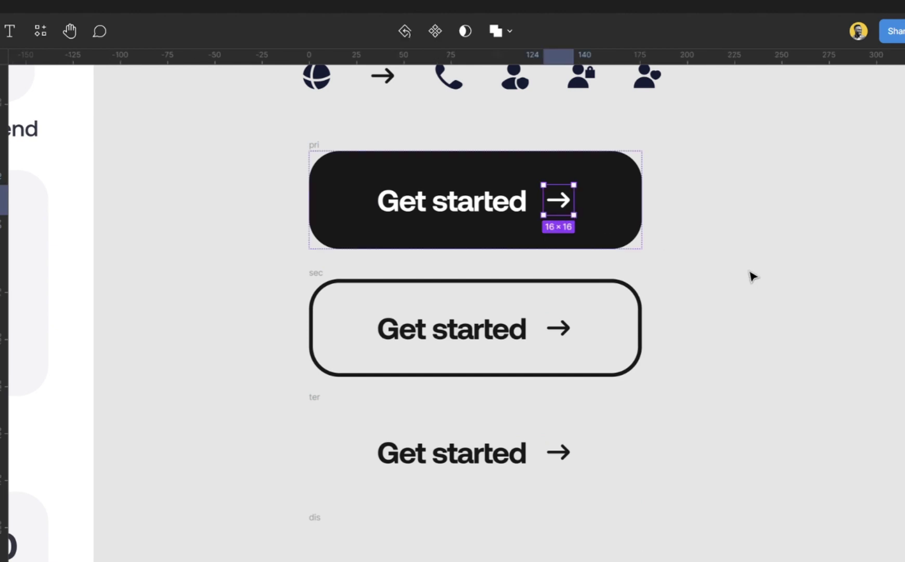
{"action": "left_click", "coordinate": [790, 379]}
{"action": "scroll", "coordinate": [410, 299], "scroll_direction": "down", "scroll_amount": 1}
{"action": "scroll", "coordinate": [411, 299], "scroll_direction": "up", "scroll_amount": 1}
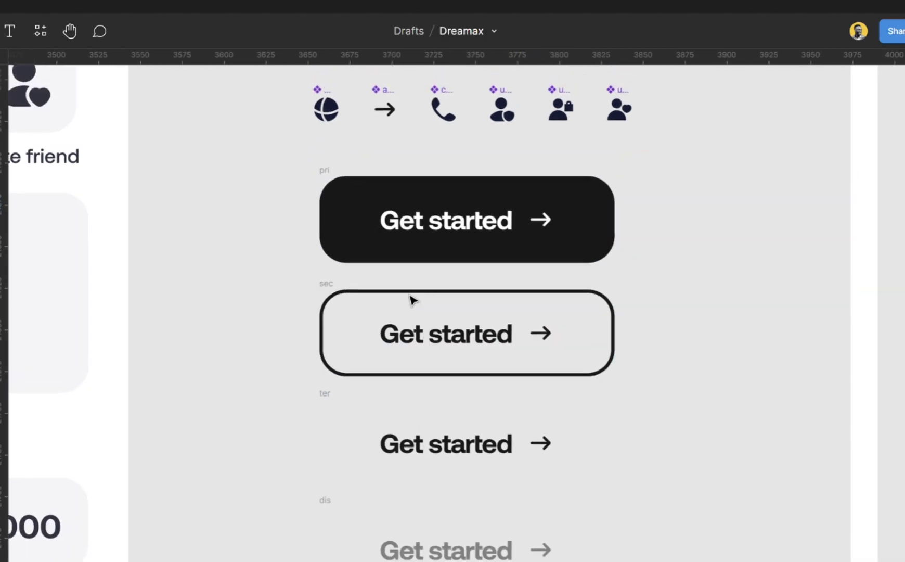
- Combine the pri, sec, ter and dis buttons into one component set
{"action": "scroll", "coordinate": [412, 300], "scroll_direction": "up", "scroll_amount": 1}
{"action": "left_click", "coordinate": [324, 192]}
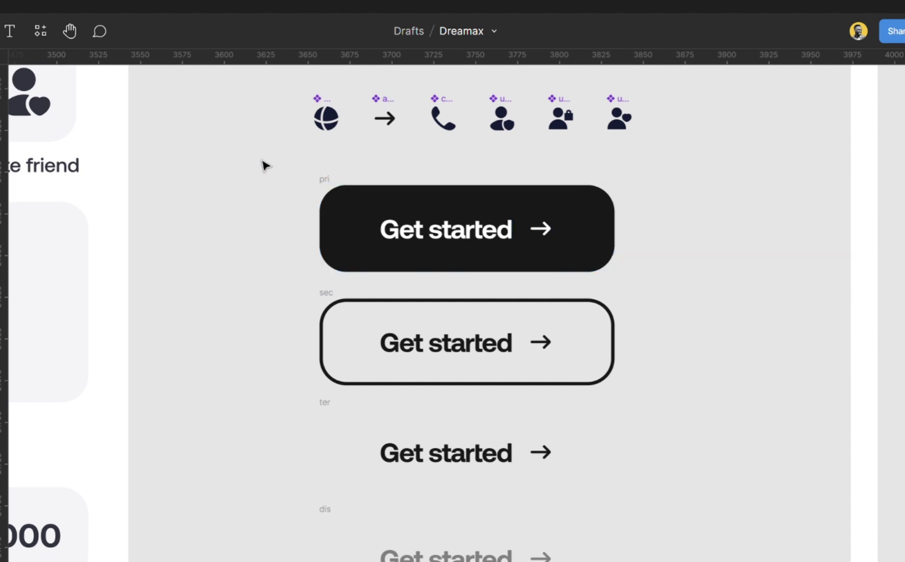
{"action": "left_click_drag", "start_coordinate": [254, 156], "coordinate": [695, 561]}
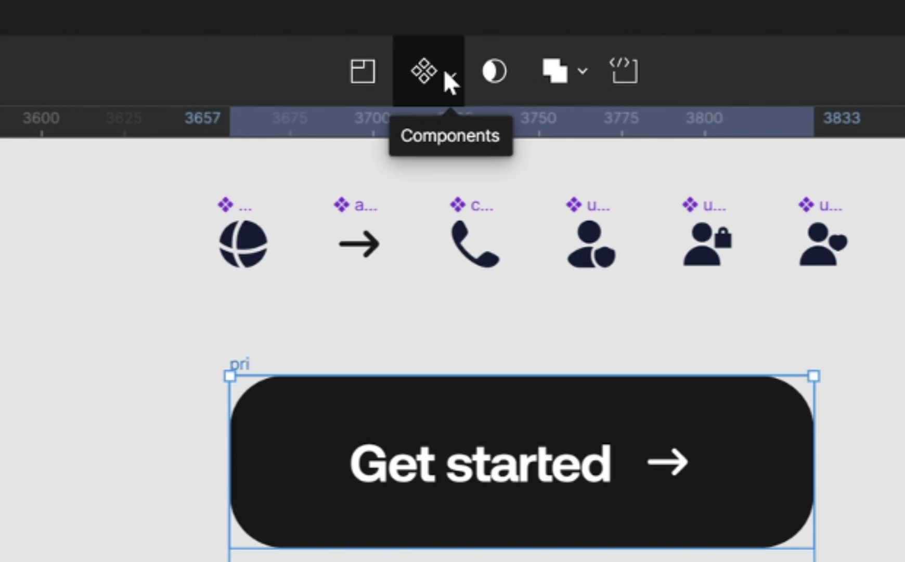
{"action": "left_click", "coordinate": [445, 74]}
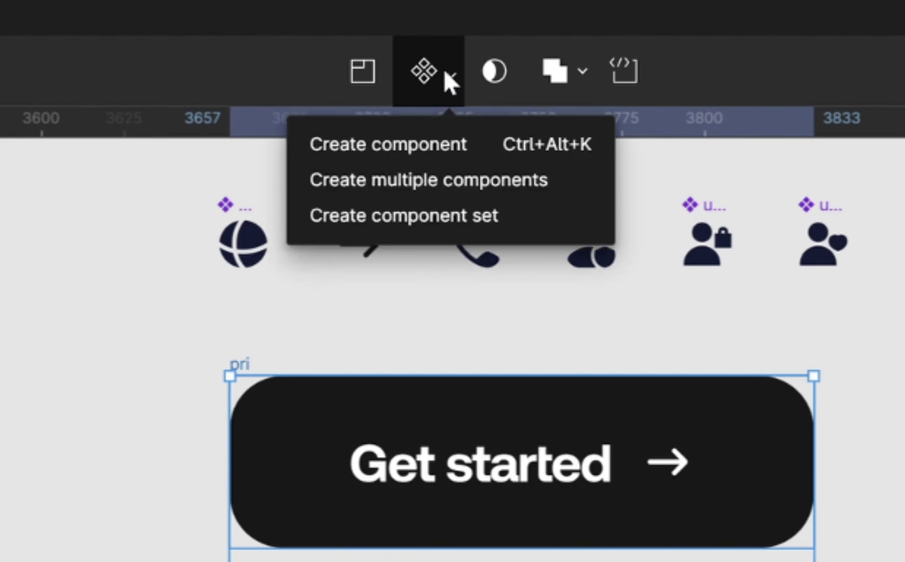
{"action": "left_click", "coordinate": [445, 211]}
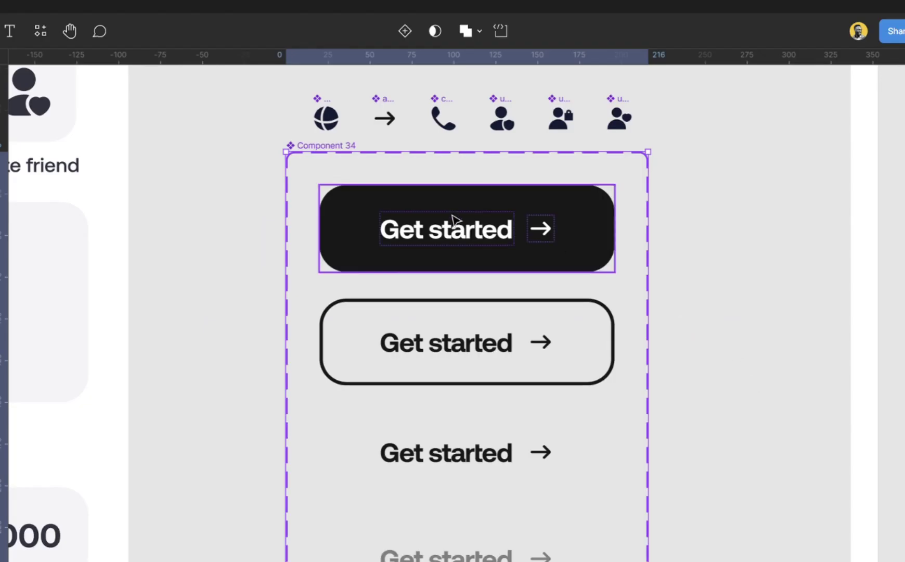
- Move the new component set slightly down, away from the icon components, and rename it "buttons"
{"action": "left_click_drag", "start_coordinate": [453, 219], "coordinate": [452, 251]}
{"action": "double_click", "coordinate": [343, 189]}
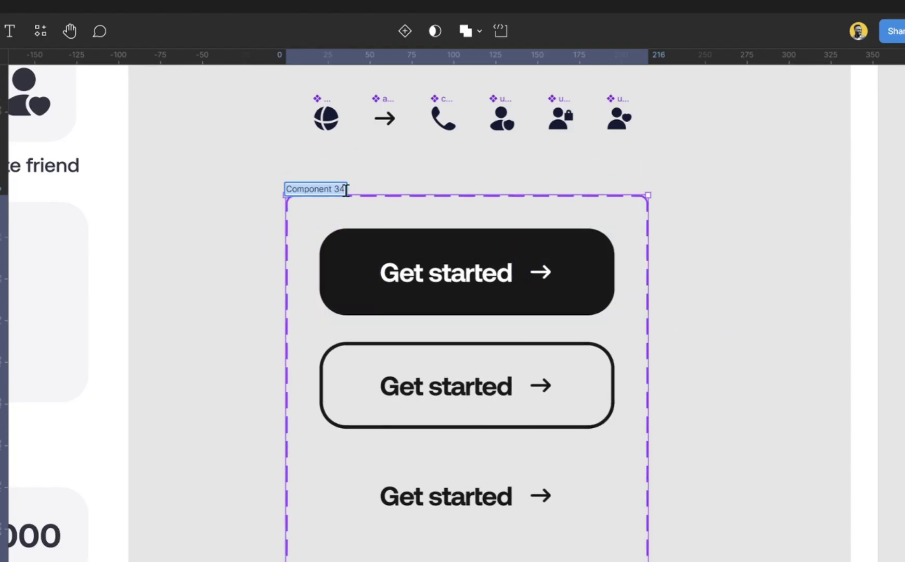
{"action": "type", "text": "buttons"}
{"action": "key", "text": "Return"}
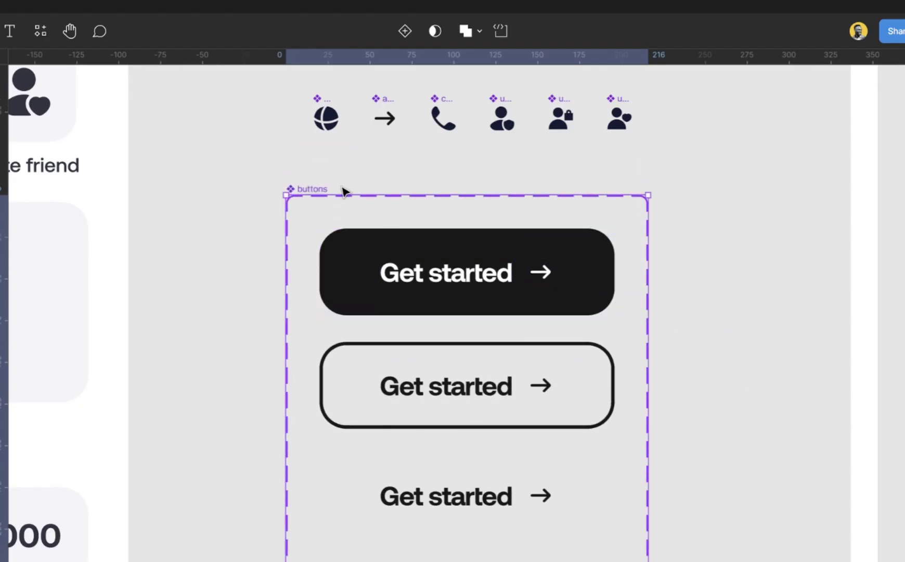
{"action": "left_click", "coordinate": [798, 356]}
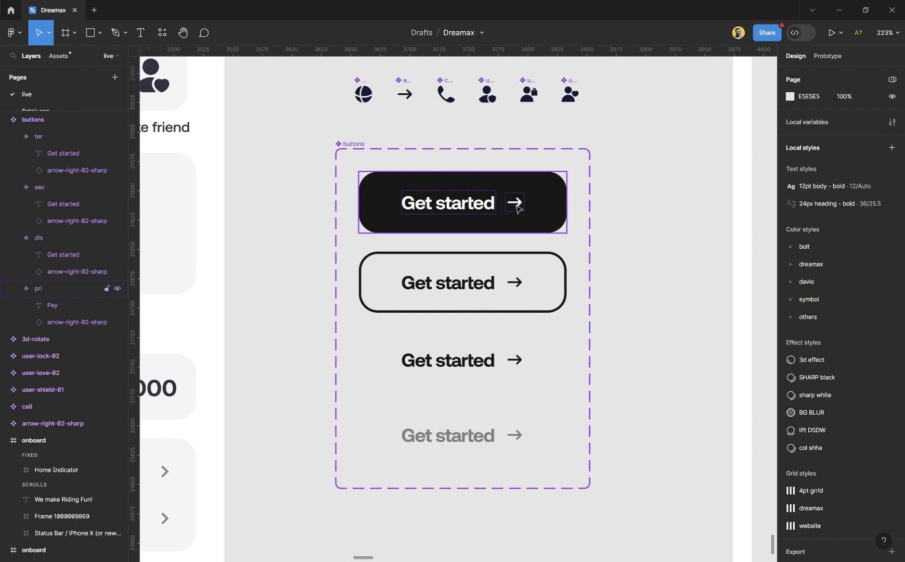
- Create a visibility property named "Icons" with value True for the arrow instances in all four button variants
{"action": "scroll", "coordinate": [500, 202], "scroll_direction": "down", "scroll_amount": 1}
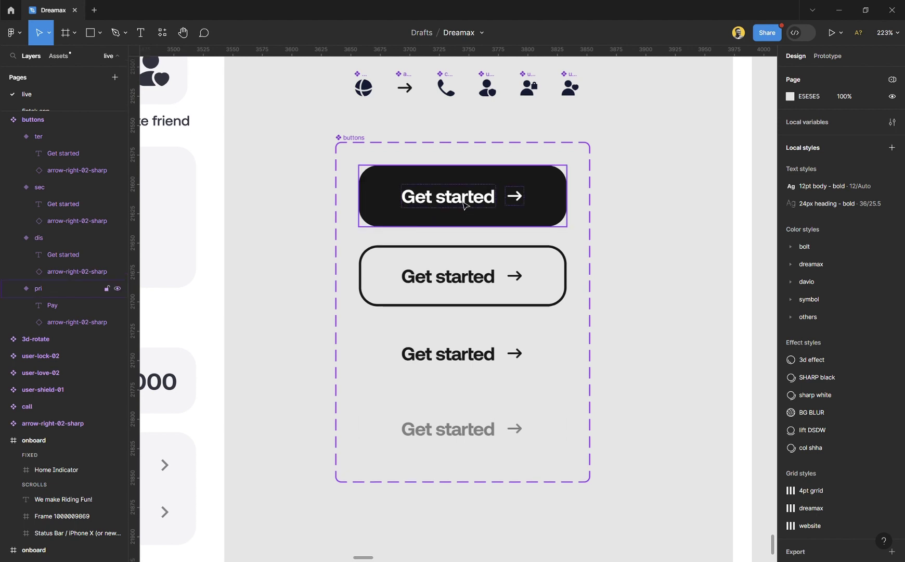
{"action": "left_click", "coordinate": [521, 202]}
{"action": "left_click", "coordinate": [521, 203]}
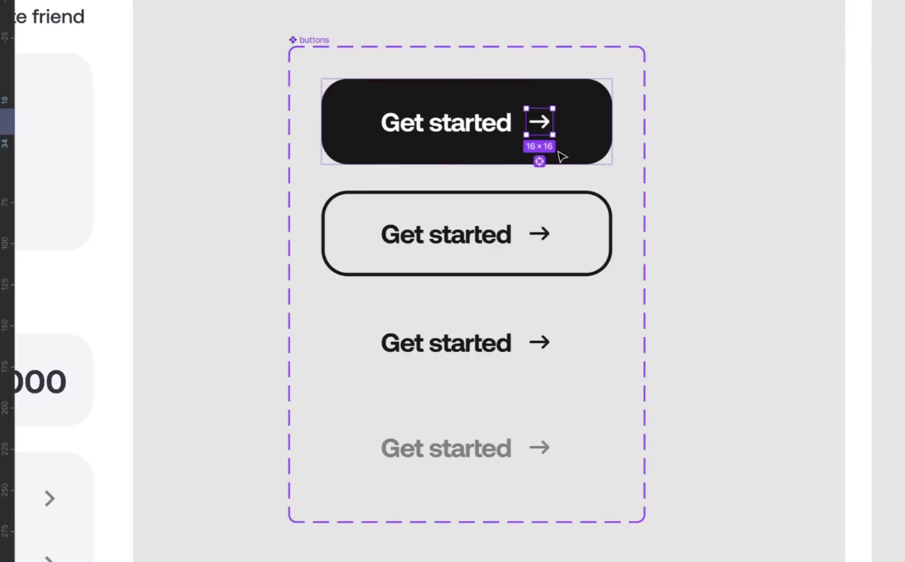
{"action": "scroll", "coordinate": [557, 266], "scroll_direction": "up", "scroll_amount": 5}
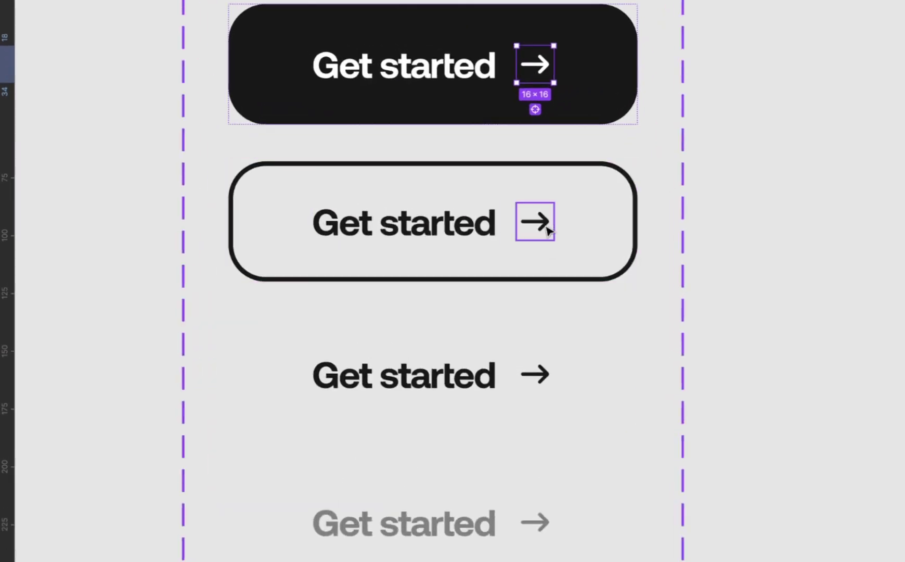
{"action": "left_click", "coordinate": [548, 229], "text": "shift"}
{"action": "left_click", "coordinate": [545, 377], "text": "shift"}
{"action": "left_click", "coordinate": [549, 524], "text": "shift"}
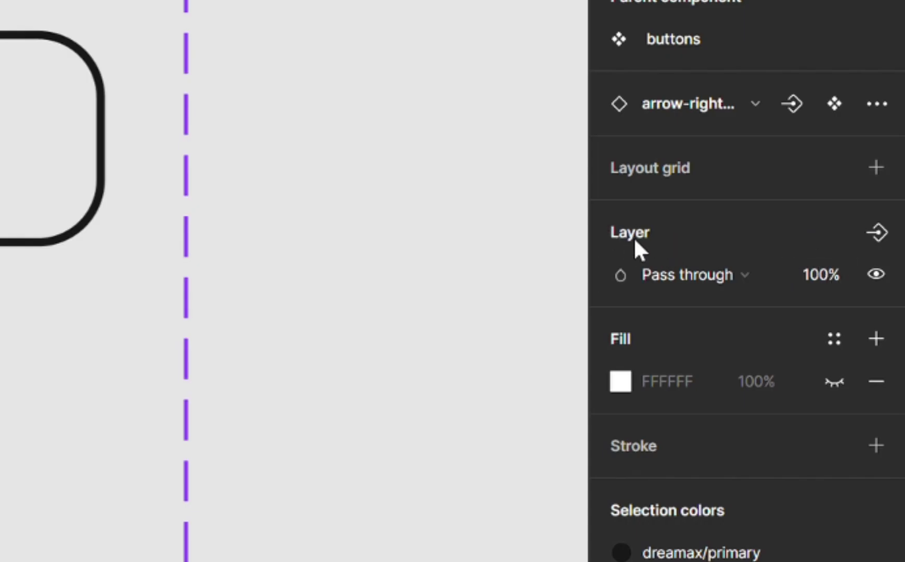
{"action": "left_click", "coordinate": [874, 232]}
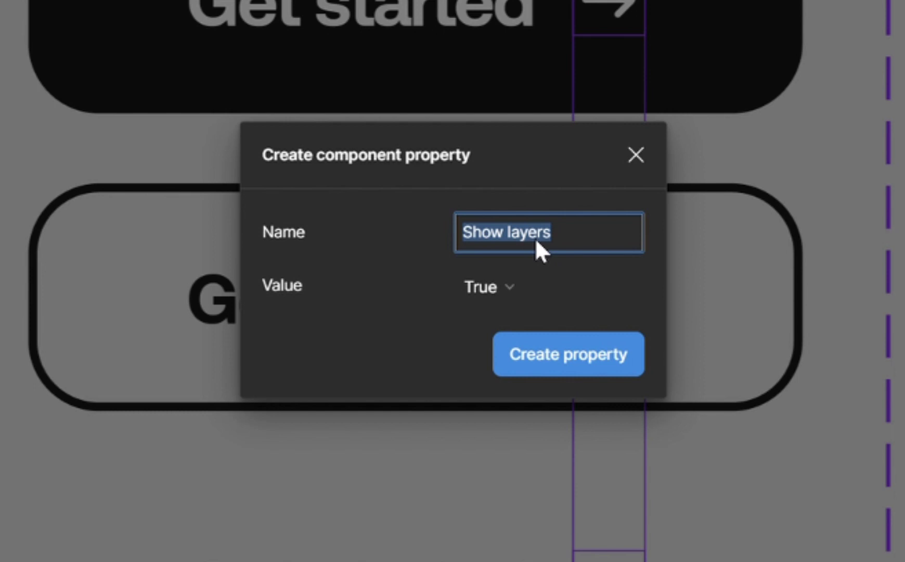
{"action": "type", "text": "Icons"}
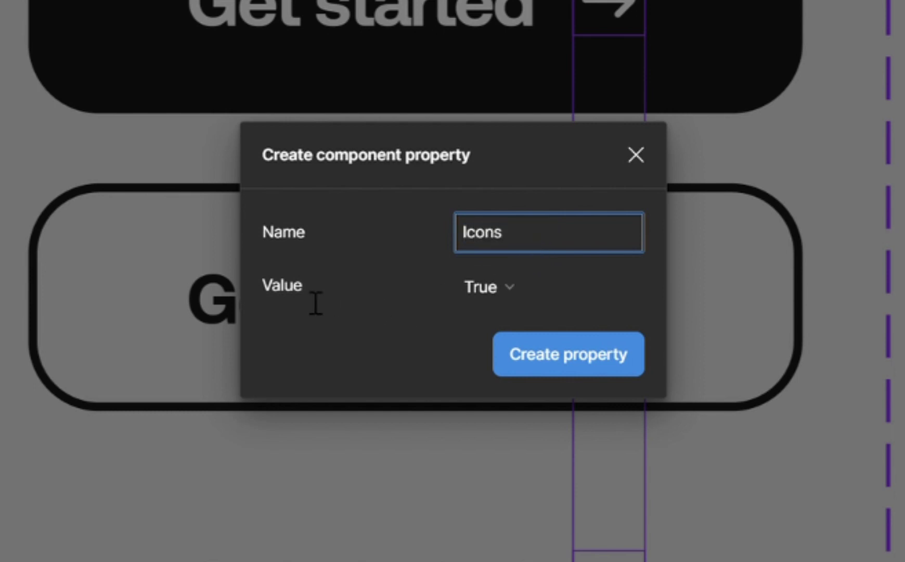
{"action": "left_click", "coordinate": [605, 359]}
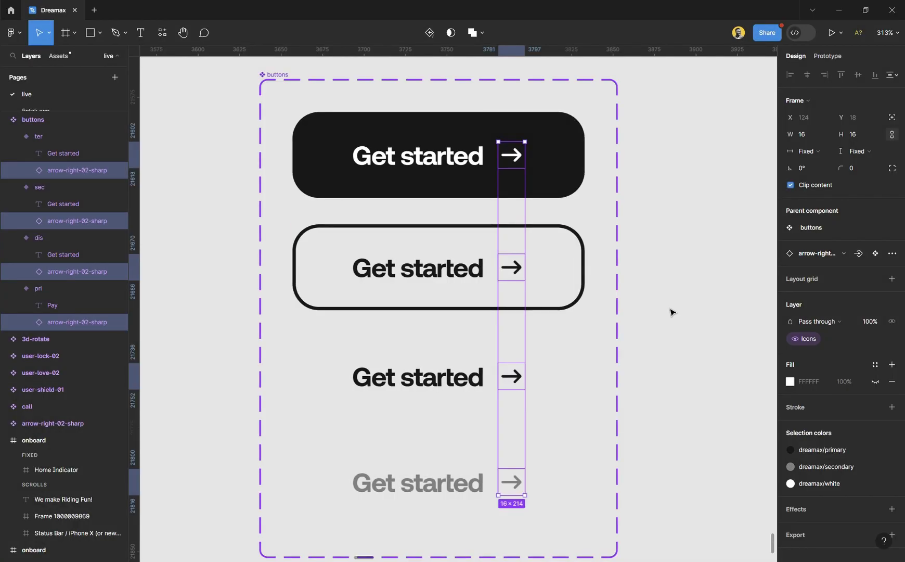
{"action": "left_click", "coordinate": [670, 312]}
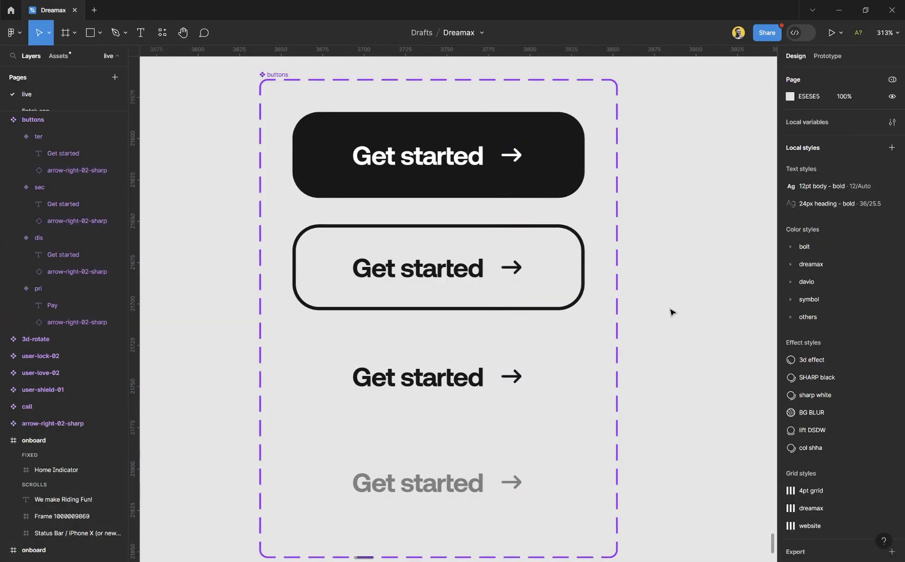
- Link the labels of all four button variants to a component property named "Text" with value "Get started"
{"action": "double_click", "coordinate": [428, 166]}
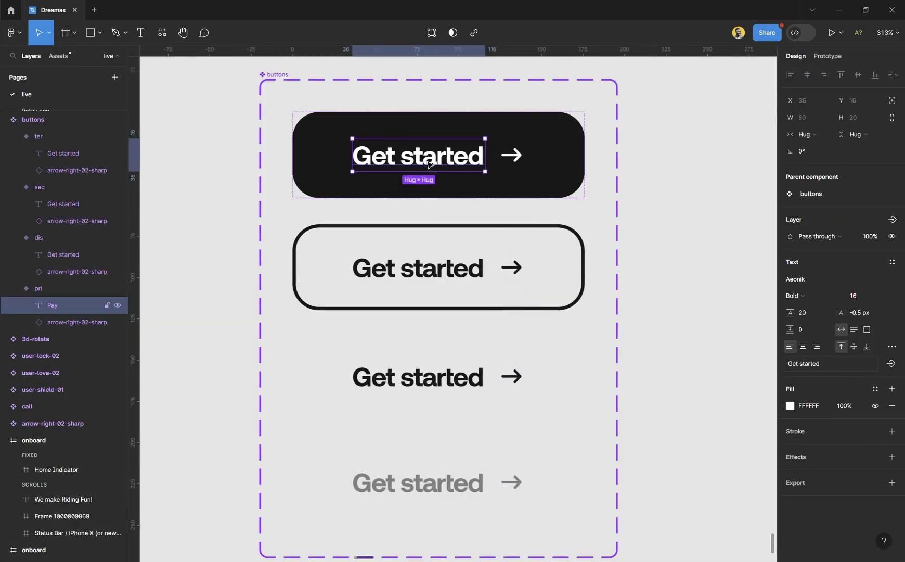
{"action": "left_click", "coordinate": [451, 267], "text": "shift"}
{"action": "left_click", "coordinate": [460, 380], "text": "shift"}
{"action": "left_click", "coordinate": [468, 485], "text": "shift"}
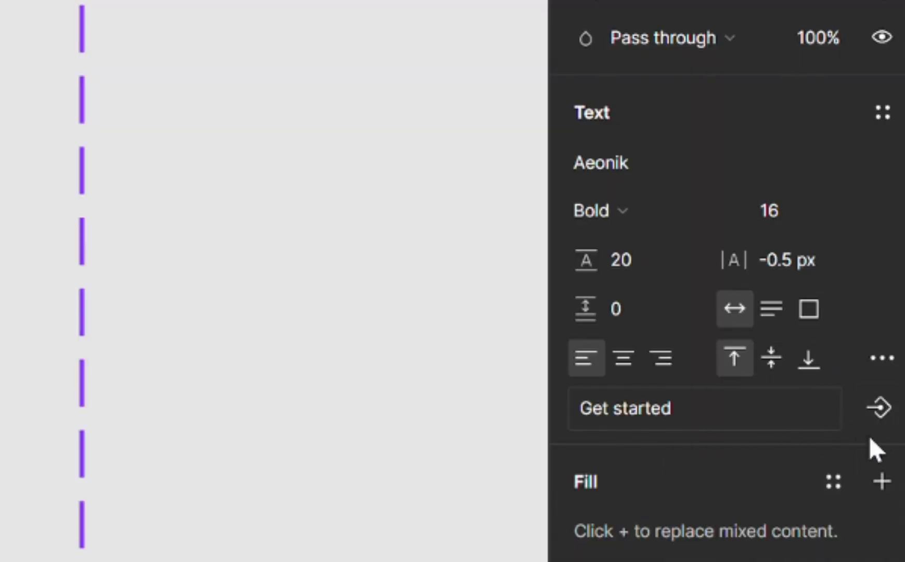
{"action": "left_click", "coordinate": [880, 408]}
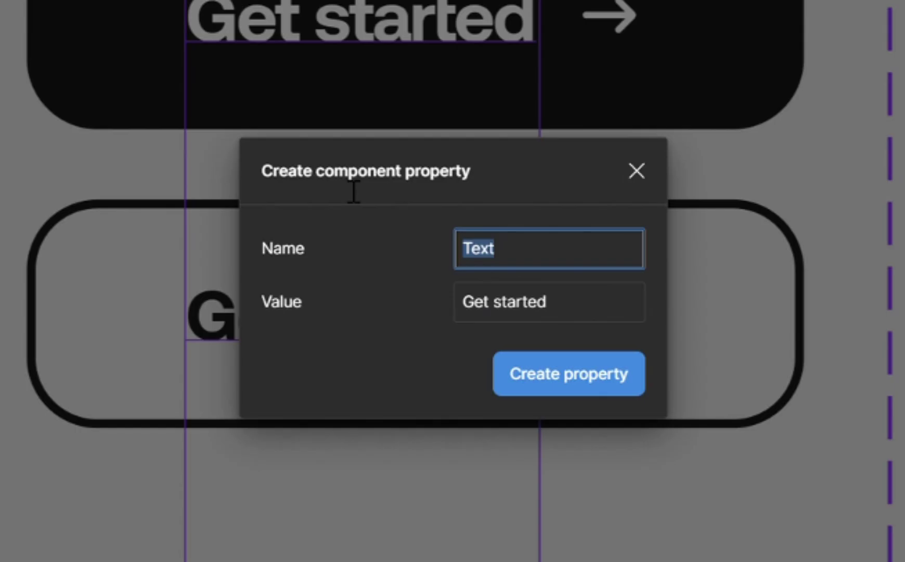
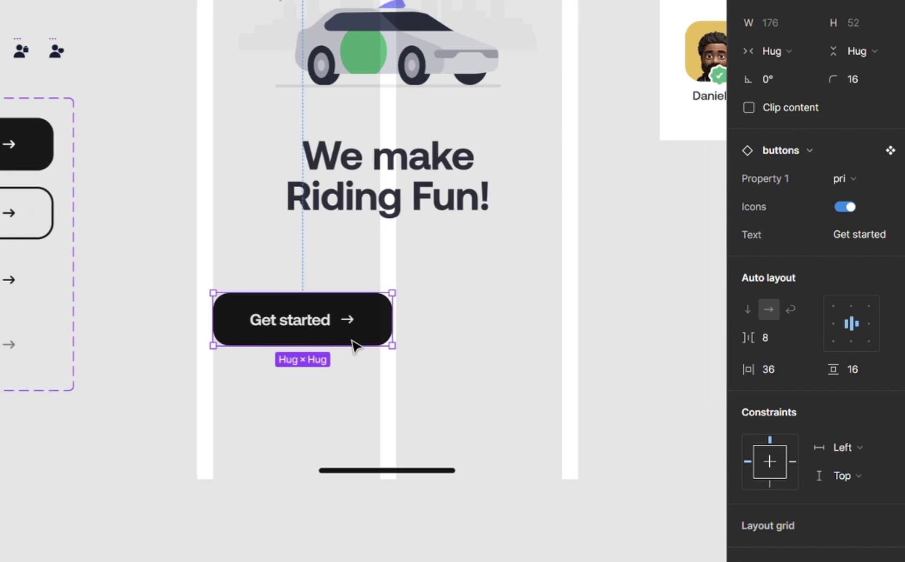
- Test the Icons property on the onboarding screen's pri button by hiding and showing its arrow
{"action": "scroll", "coordinate": [364, 358], "scroll_direction": "right", "scroll_amount": 2}
{"action": "scroll", "coordinate": [428, 373], "scroll_direction": "up", "scroll_amount": 3}
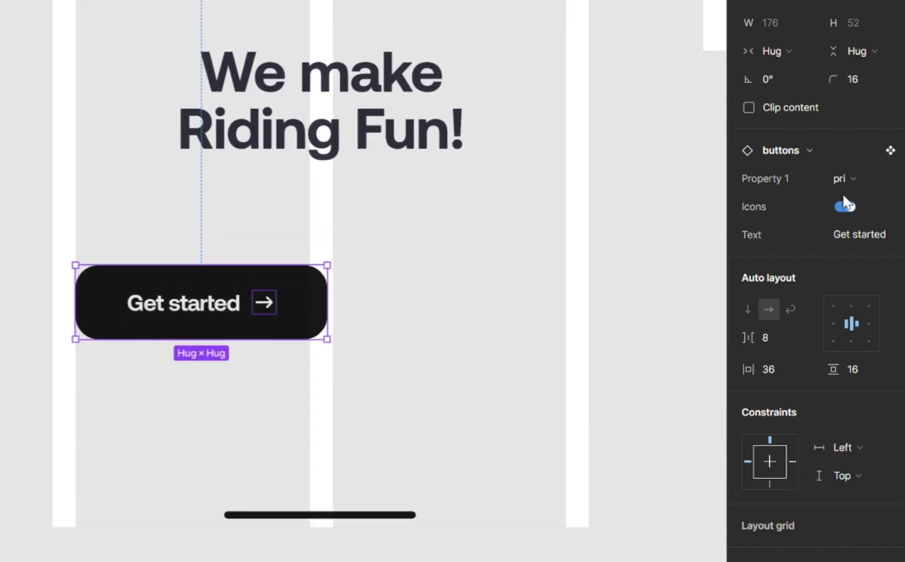
{"action": "scroll", "coordinate": [448, 327], "scroll_direction": "up", "scroll_amount": 3}
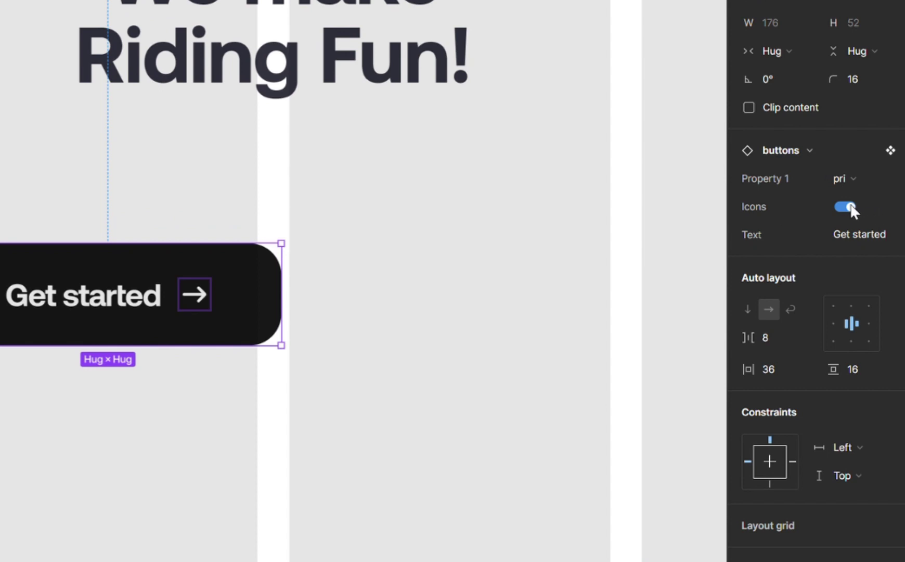
{"action": "left_click", "coordinate": [845, 207]}
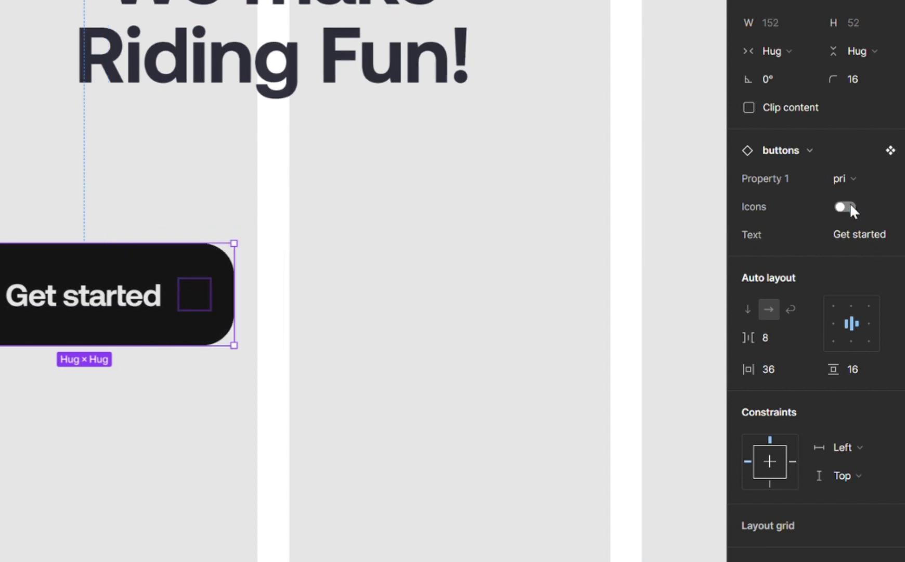
{"action": "left_click", "coordinate": [846, 207]}
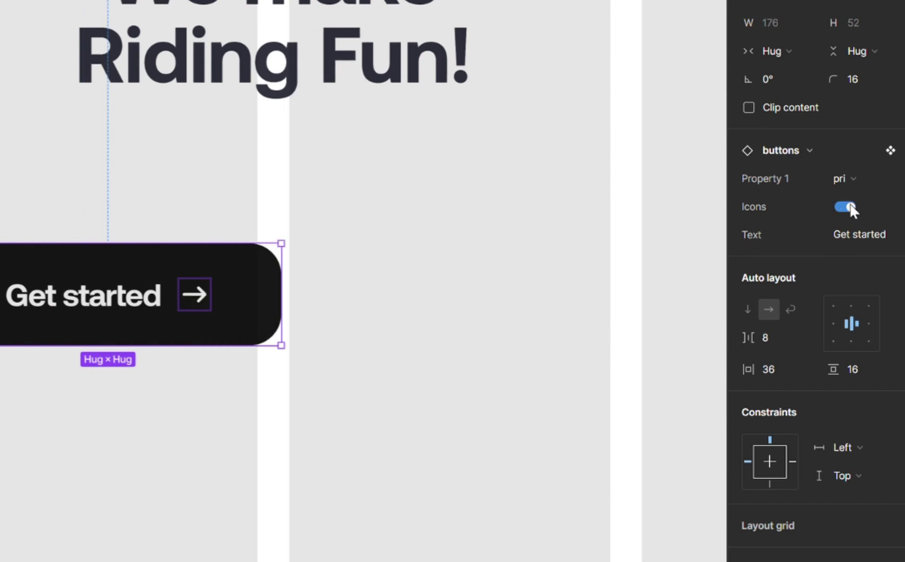
{"action": "left_click", "coordinate": [848, 207]}
{"action": "left_click", "coordinate": [848, 207]}
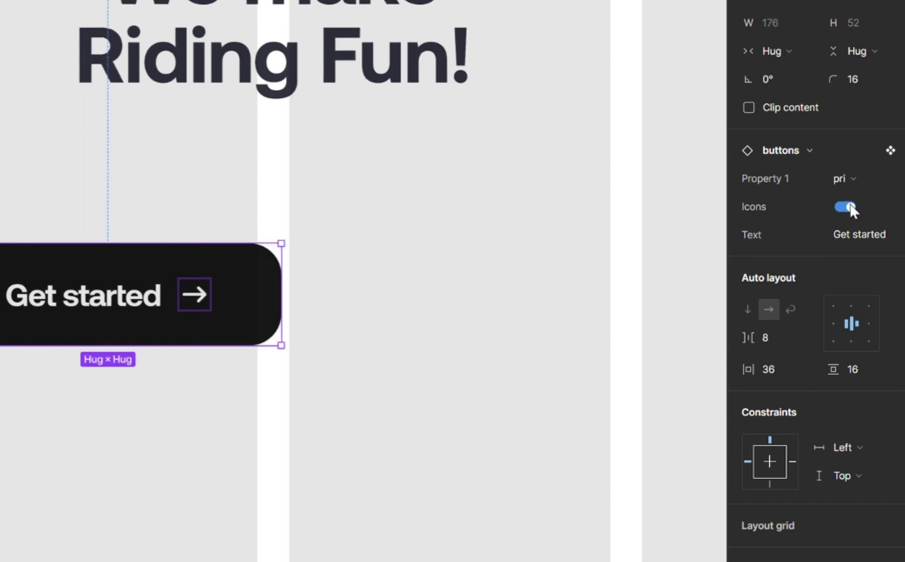
- Try the sec variant on the onboarding button and toggle its arrow off and back on
{"action": "left_click", "coordinate": [858, 175]}
{"action": "left_click", "coordinate": [836, 201]}
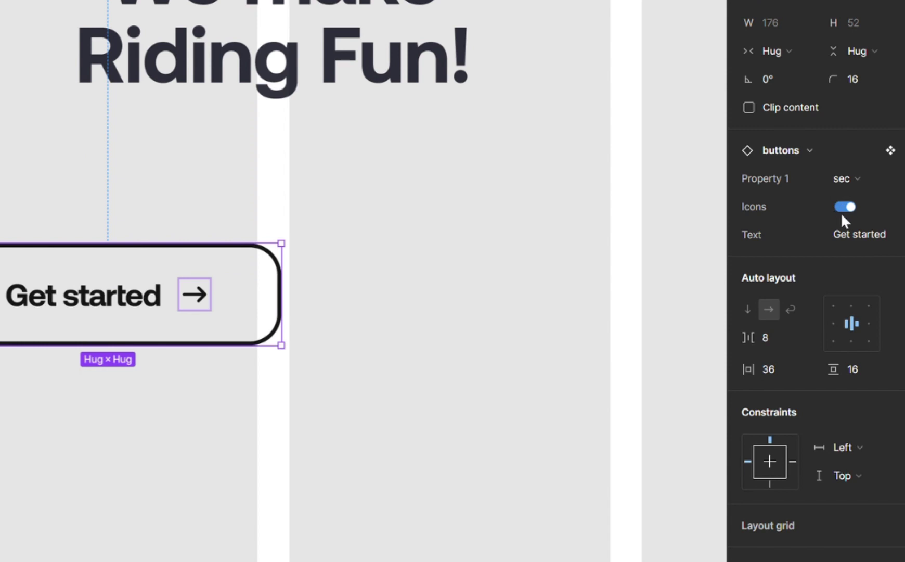
{"action": "left_click", "coordinate": [851, 204]}
{"action": "left_click", "coordinate": [851, 203]}
{"action": "left_click", "coordinate": [850, 204]}
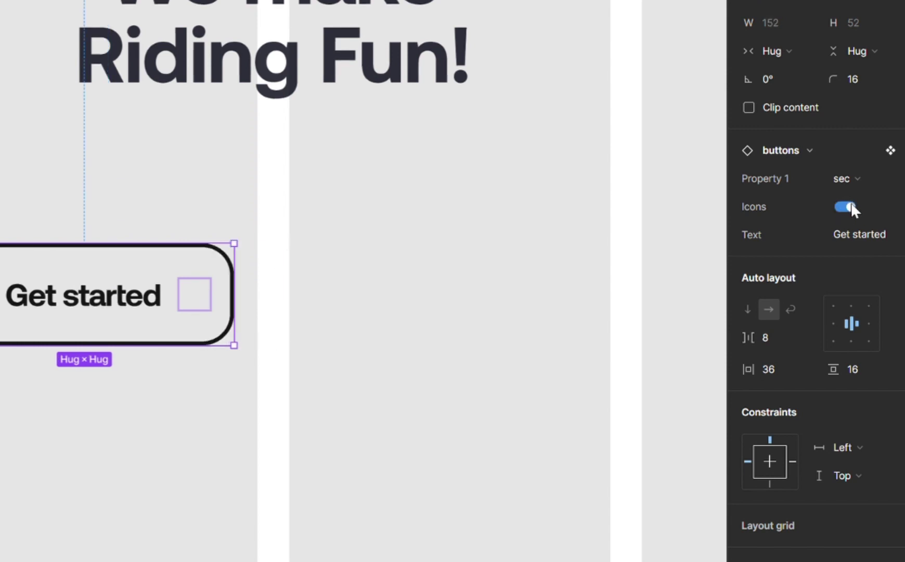
{"action": "left_click", "coordinate": [850, 206]}
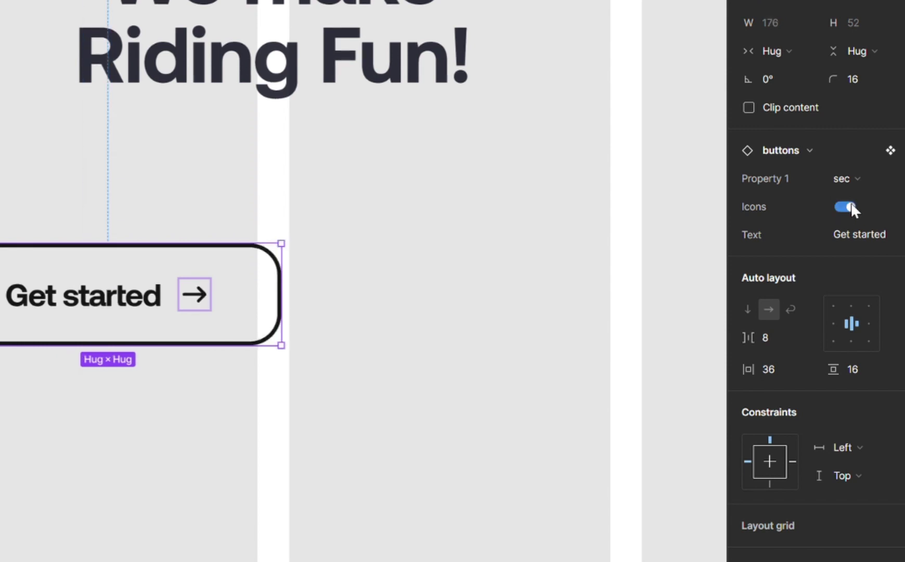
- Test the button's Text property by setting it to "login" and then to "get started now"
{"action": "left_click", "coordinate": [855, 234]}
{"action": "type", "text": "login"}
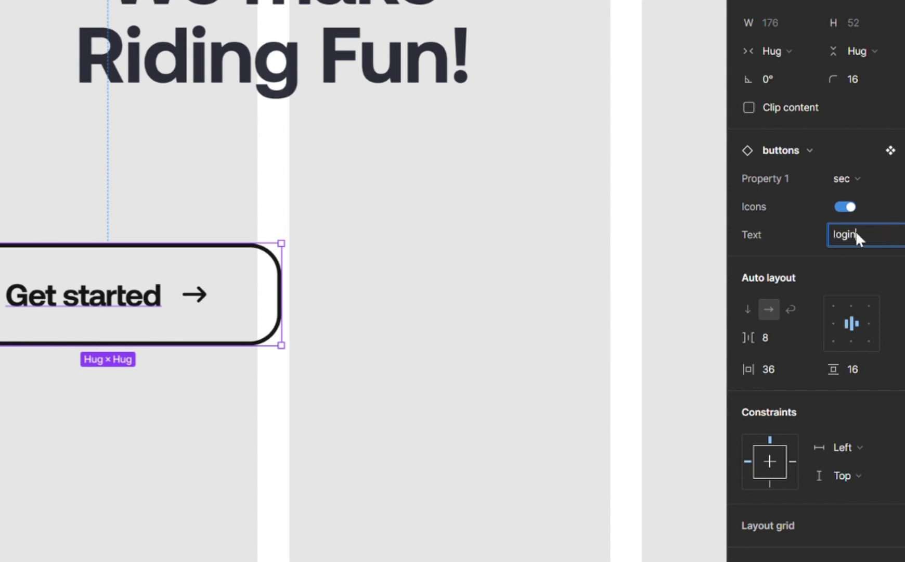
{"action": "key", "text": "Return"}
{"action": "left_click", "coordinate": [856, 233]}
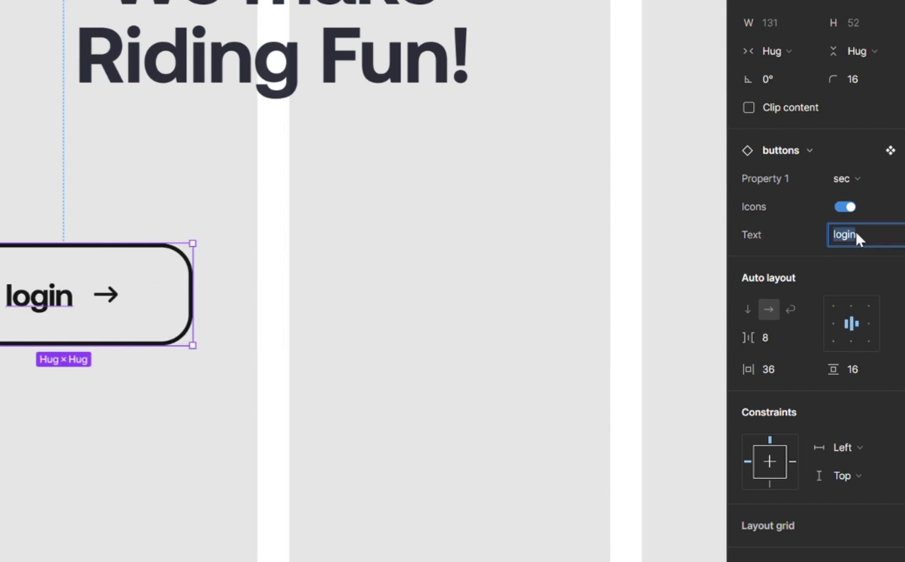
{"action": "type", "text": "get started now"}
{"action": "key", "text": "Return"}
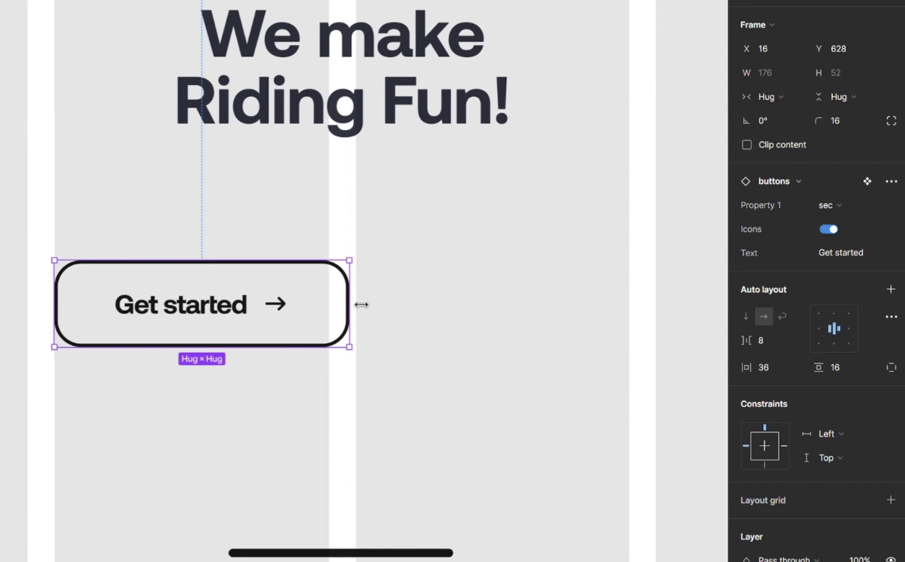
- Widen the button to 343 across both columns and hide the onboarding frame's layout grid
{"action": "left_click_drag", "start_coordinate": [362, 304], "coordinate": [641, 298]}
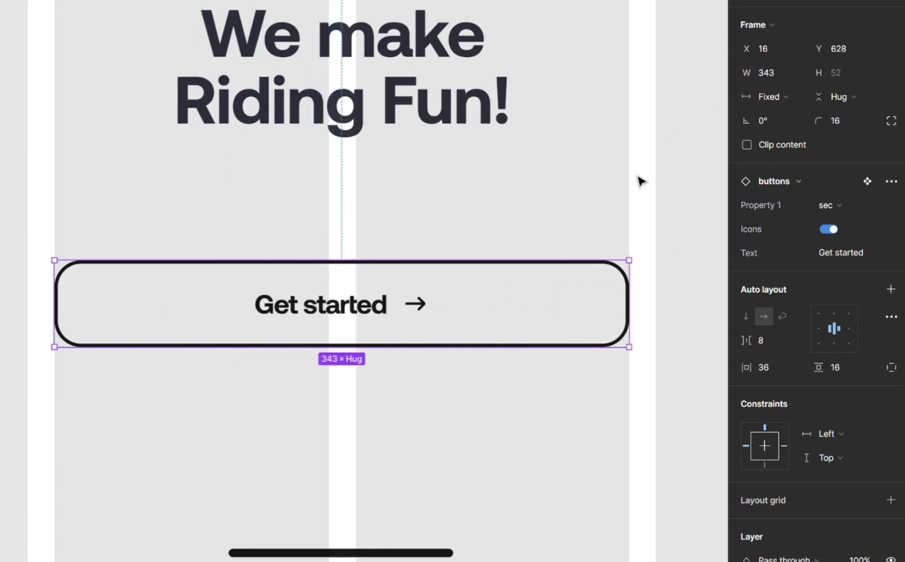
{"action": "left_click", "coordinate": [589, 219]}
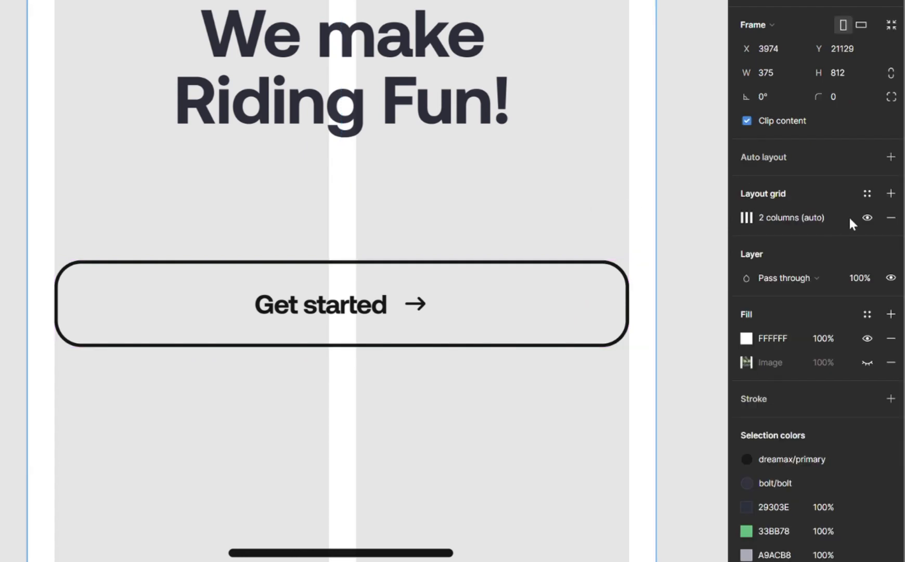
{"action": "left_click", "coordinate": [867, 218]}
- Move the button down to Y 646 and switch its variant to pri
{"action": "left_click_drag", "start_coordinate": [386, 311], "coordinate": [339, 348]}
{"action": "left_click", "coordinate": [829, 205]}
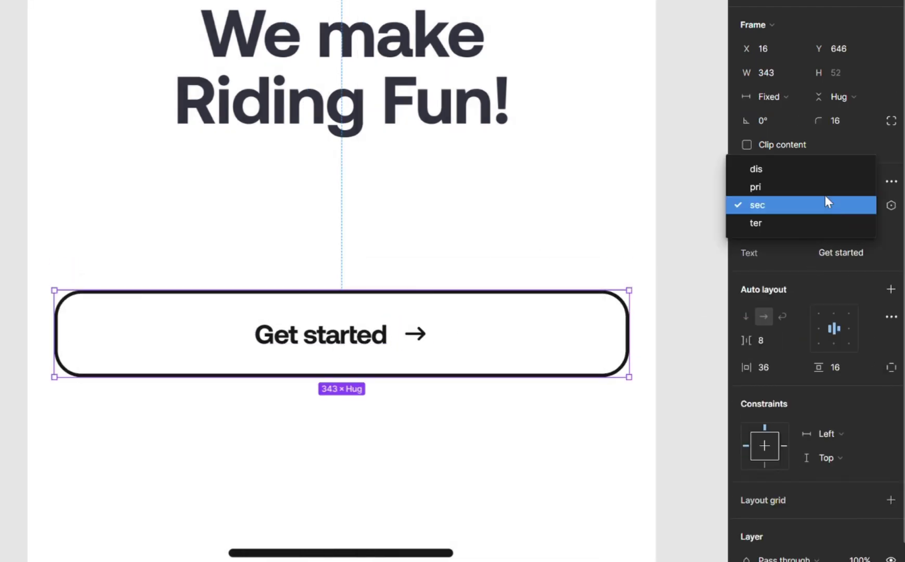
{"action": "left_click", "coordinate": [804, 187]}
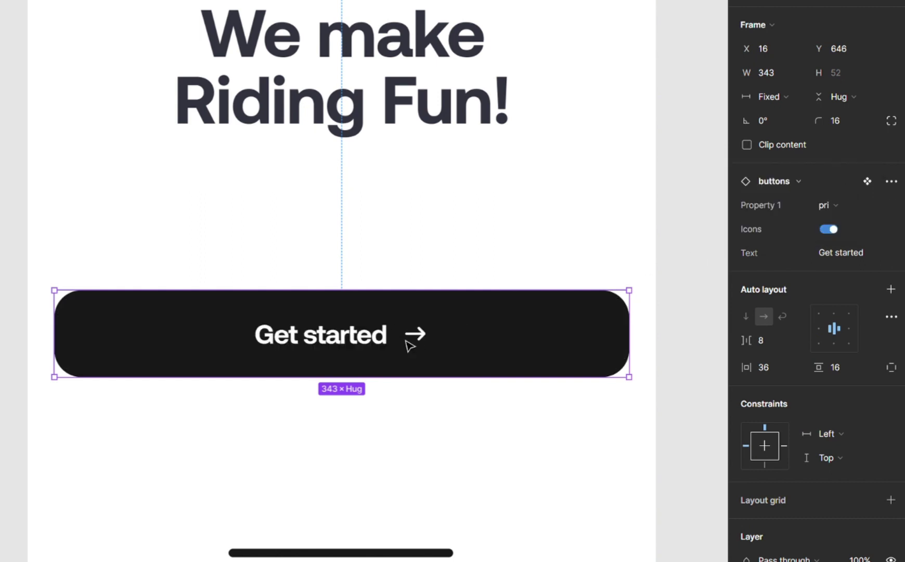
- Duplicate the pri button directly below itself with a gap of about 11 and select both buttons
{"action": "left_click_drag", "start_coordinate": [382, 343], "coordinate": [386, 457]}
{"action": "left_click", "coordinate": [360, 356], "text": "shift"}
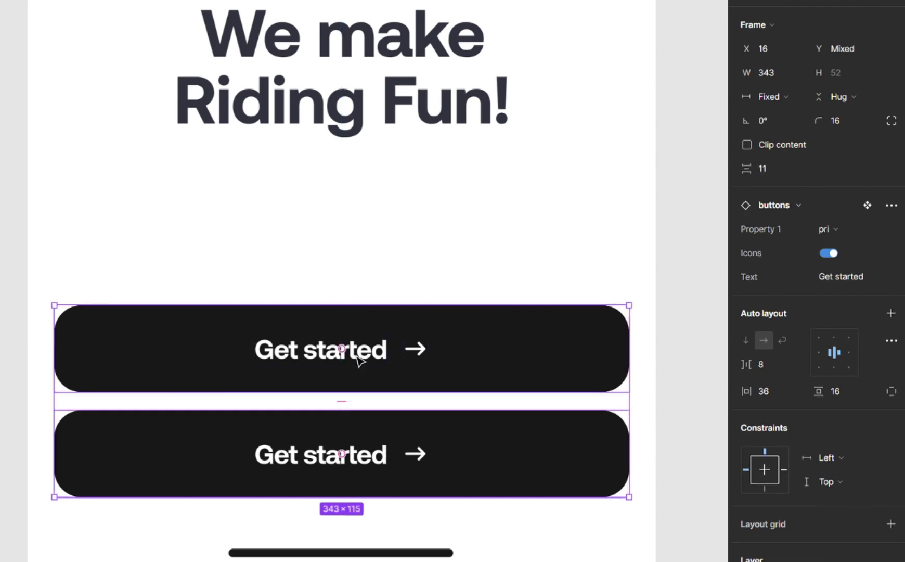
- Wrap both buttons in a vertical auto layout aligned bottom center, with constraints set to Center and Bottom
{"action": "key", "text": "shift+a"}
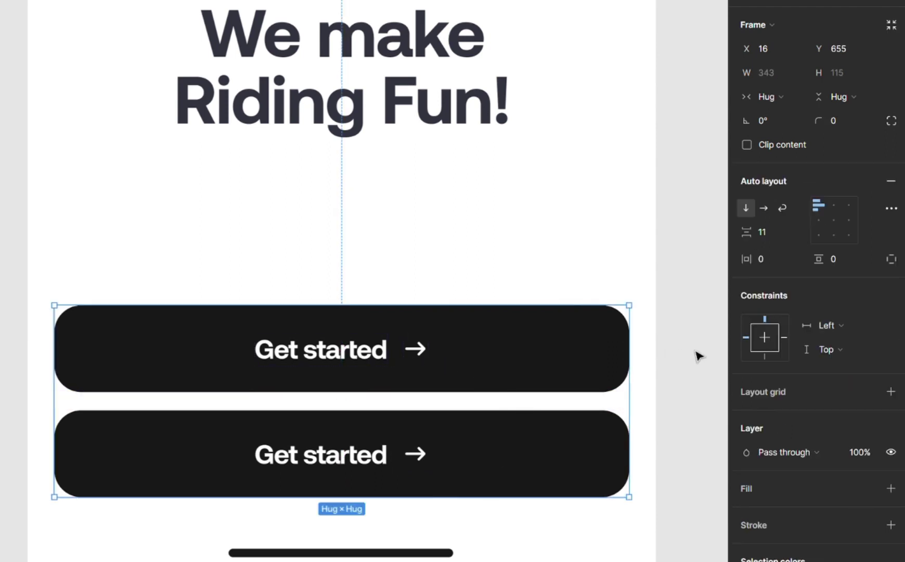
{"action": "left_click", "coordinate": [764, 357]}
{"action": "left_click", "coordinate": [766, 337]}
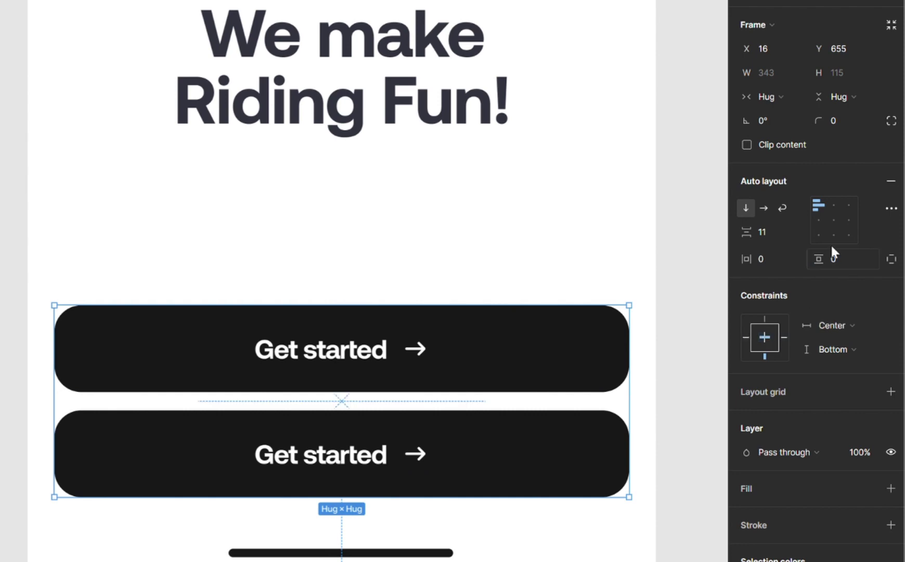
{"action": "scroll", "coordinate": [303, 289], "scroll_direction": "down", "scroll_amount": 5}
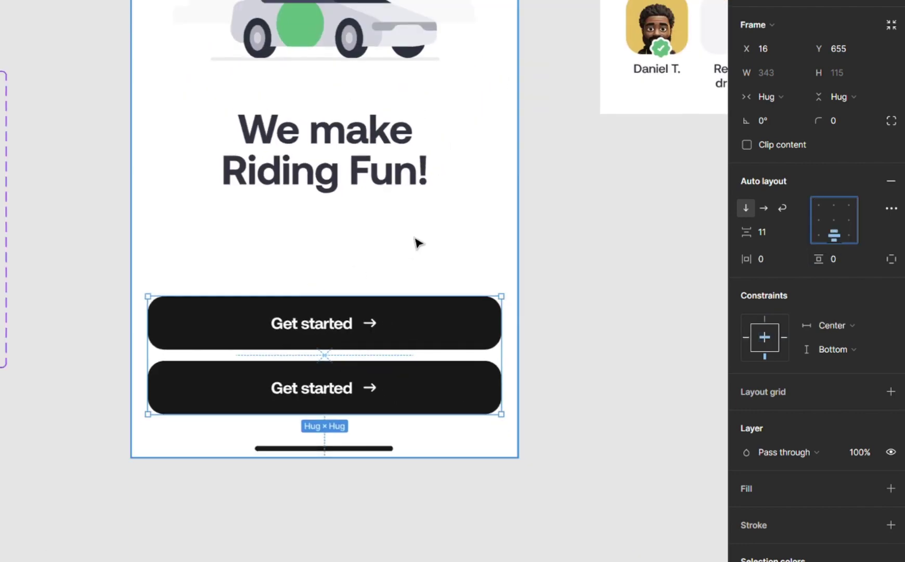
{"action": "left_click", "coordinate": [425, 266]}
{"action": "mouse_move", "coordinate": [435, 471]}
{"action": "left_mouse_down"}
{"action": "mouse_move", "coordinate": [438, 561]}
{"action": "mouse_move", "coordinate": [446, 390]}
{"action": "mouse_move", "coordinate": [446, 467]}
{"action": "left_mouse_up"}
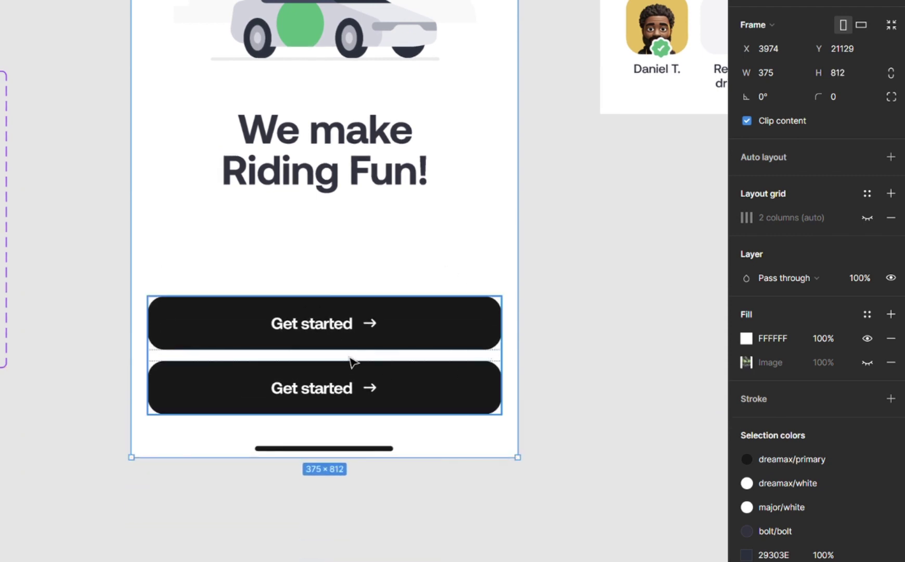
- Switch the lower button's Property 1 variant to sec
{"action": "scroll", "coordinate": [402, 436], "scroll_direction": "up", "scroll_amount": 3}
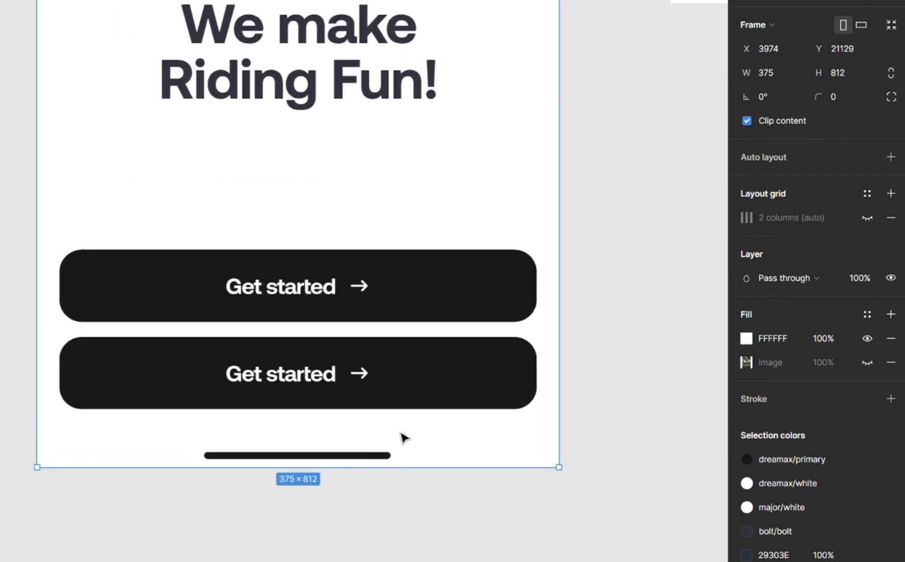
{"action": "scroll", "coordinate": [318, 389], "scroll_direction": "up", "scroll_amount": 3}
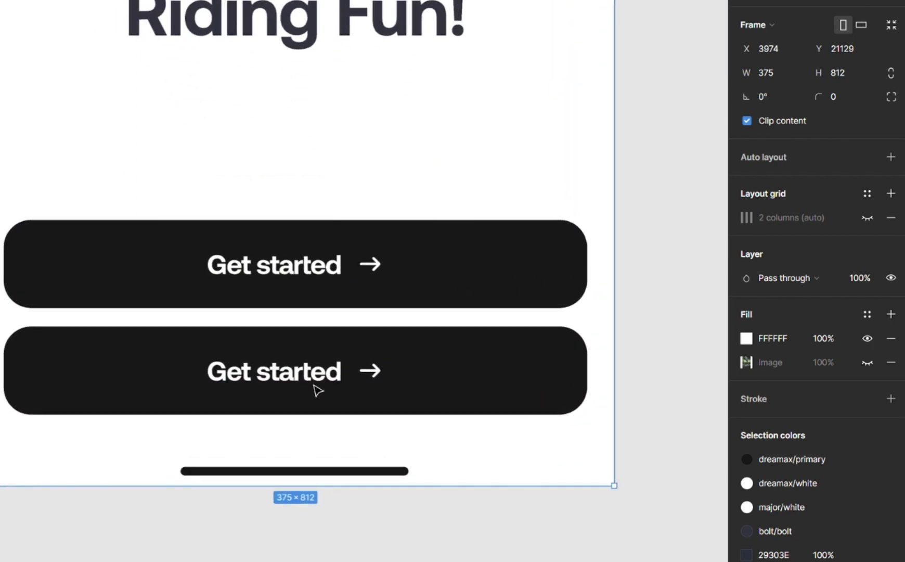
{"action": "scroll", "coordinate": [317, 389], "scroll_direction": "up", "scroll_amount": 1}
{"action": "double_click", "coordinate": [577, 354]}
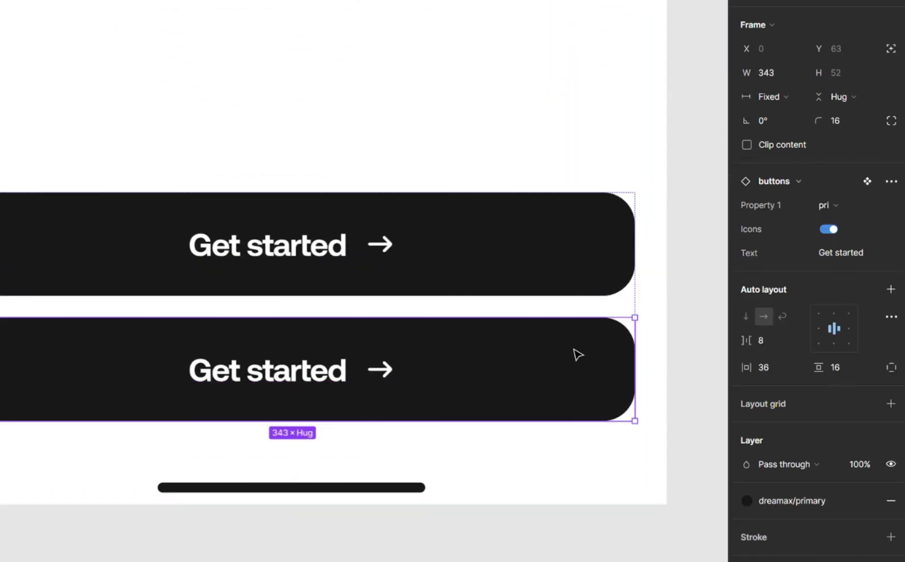
{"action": "left_click", "coordinate": [846, 206]}
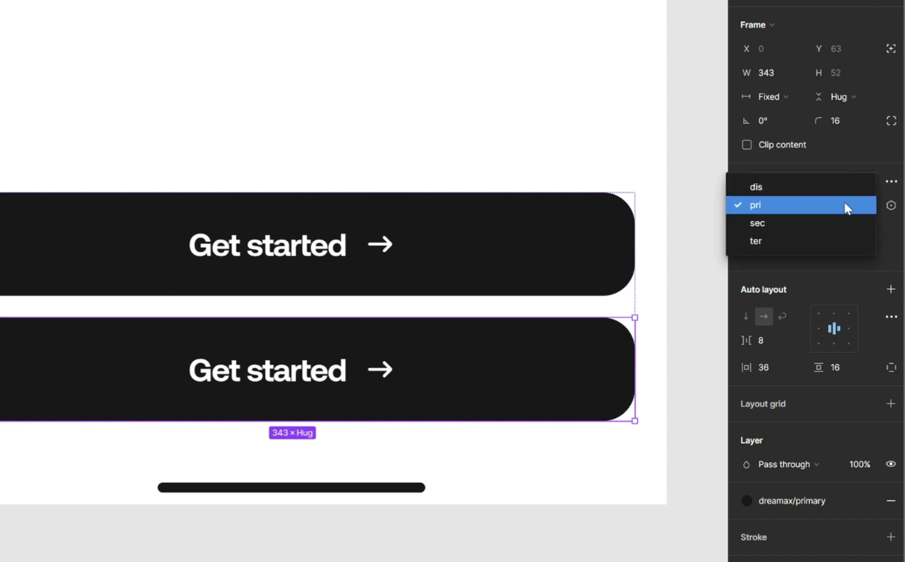
{"action": "left_click", "coordinate": [768, 224]}
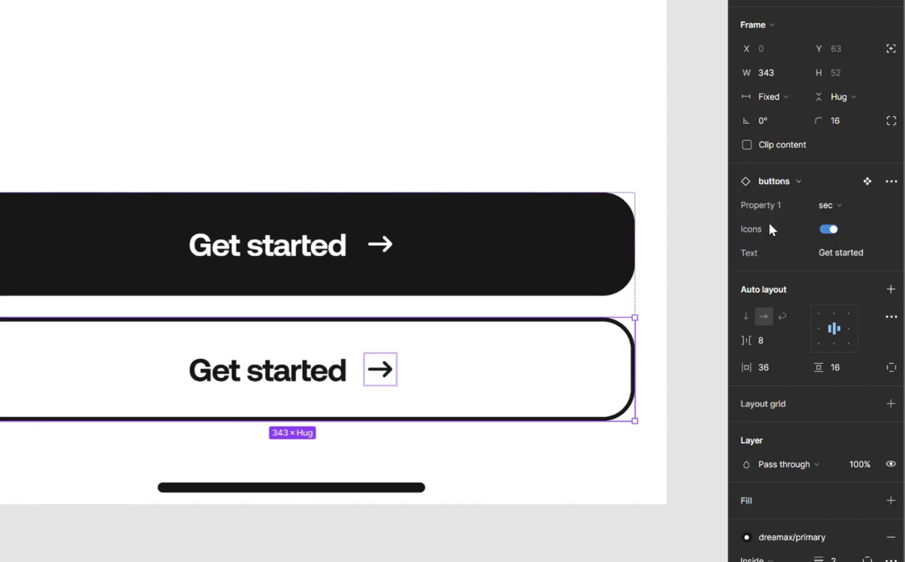
- Turn off Icons on the lower button and set its Text property to "Login"
{"action": "left_click", "coordinate": [829, 228]}
{"action": "left_click", "coordinate": [840, 262]}
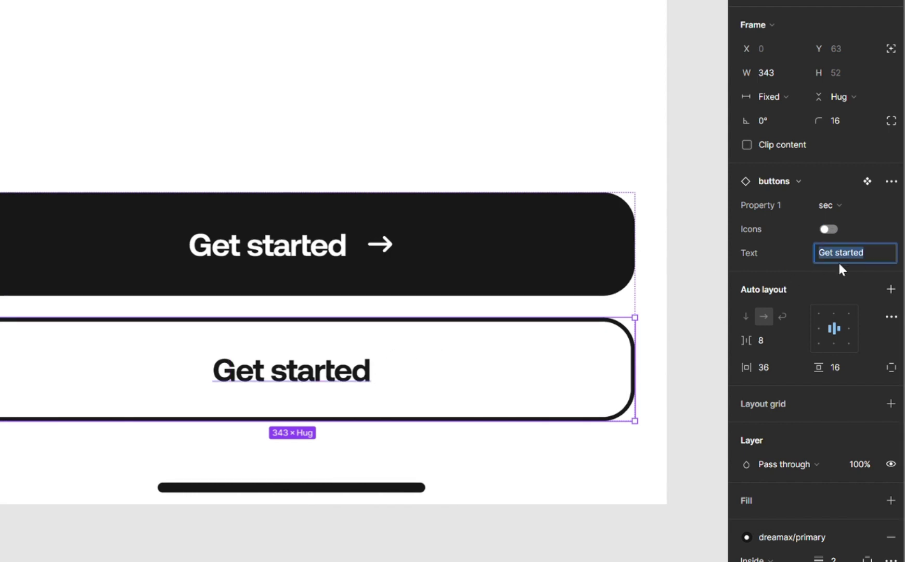
{"action": "type", "text": "Lo"}
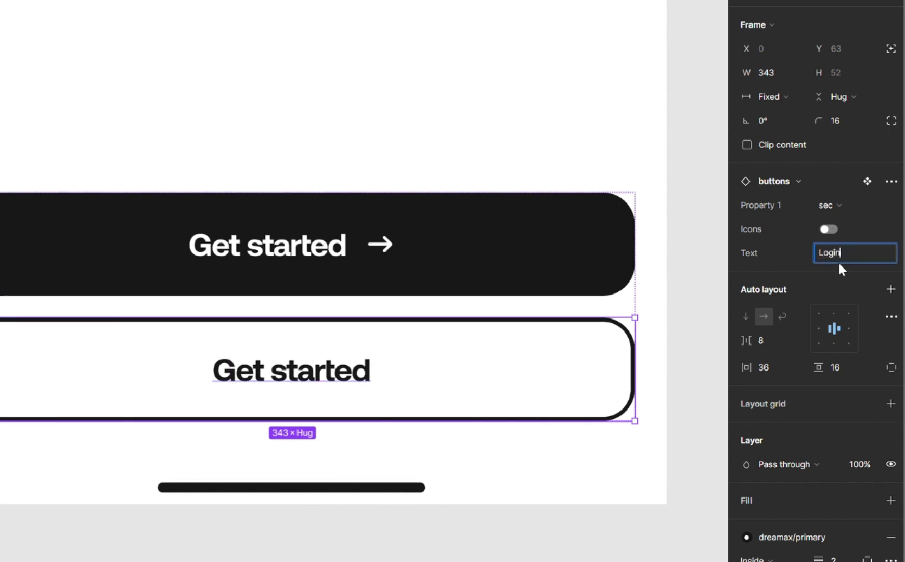
{"action": "type", "text": "gin"}
{"action": "key", "text": "Return"}
{"action": "left_click", "coordinate": [507, 523]}
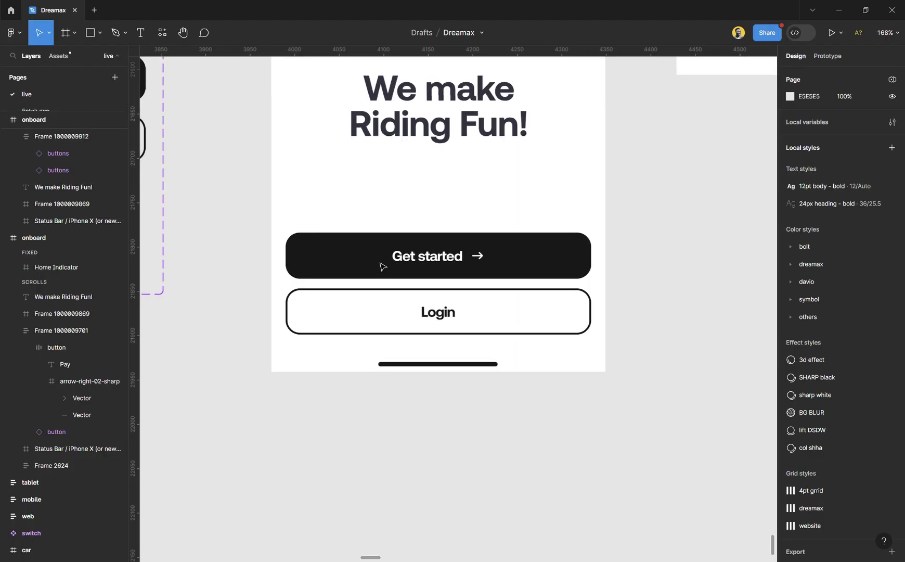
- Place an instance of the user-love-02 icon in the first empty Reach driver tile of the implement frame
{"action": "scroll", "coordinate": [177, 255], "scroll_direction": "down", "scroll_amount": 2}
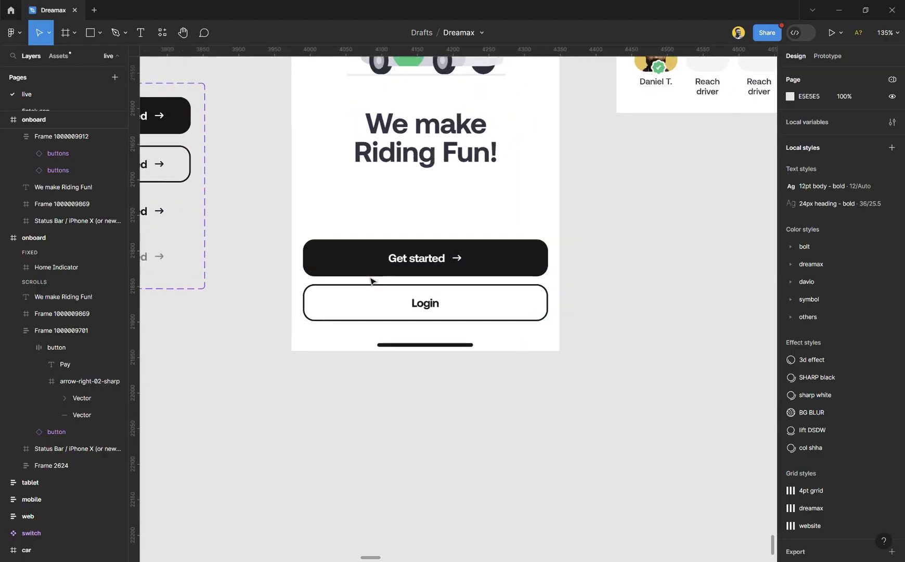
{"action": "scroll", "coordinate": [370, 281], "scroll_direction": "down", "scroll_amount": 3}
{"action": "scroll", "coordinate": [551, 231], "scroll_direction": "up", "scroll_amount": 1}
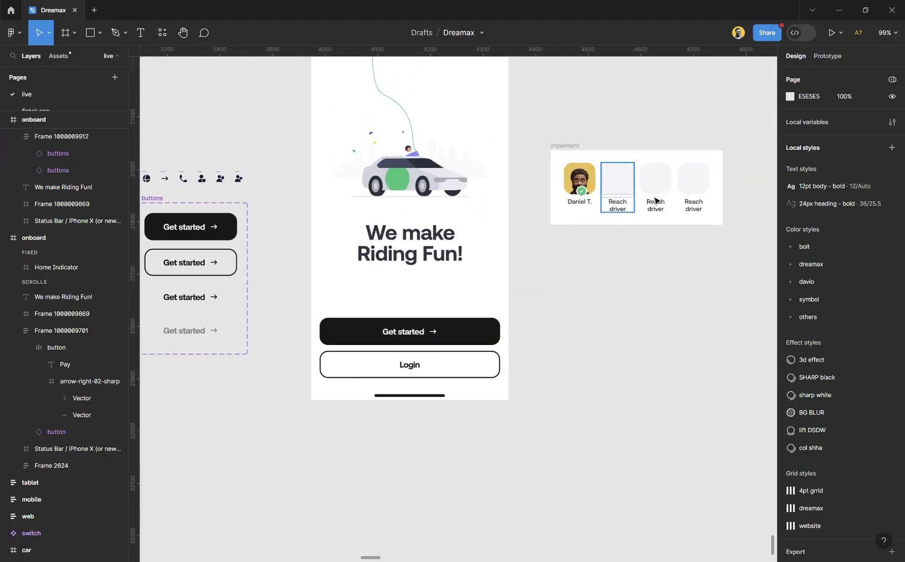
{"action": "scroll", "coordinate": [329, 180], "scroll_direction": "left", "scroll_amount": 3}
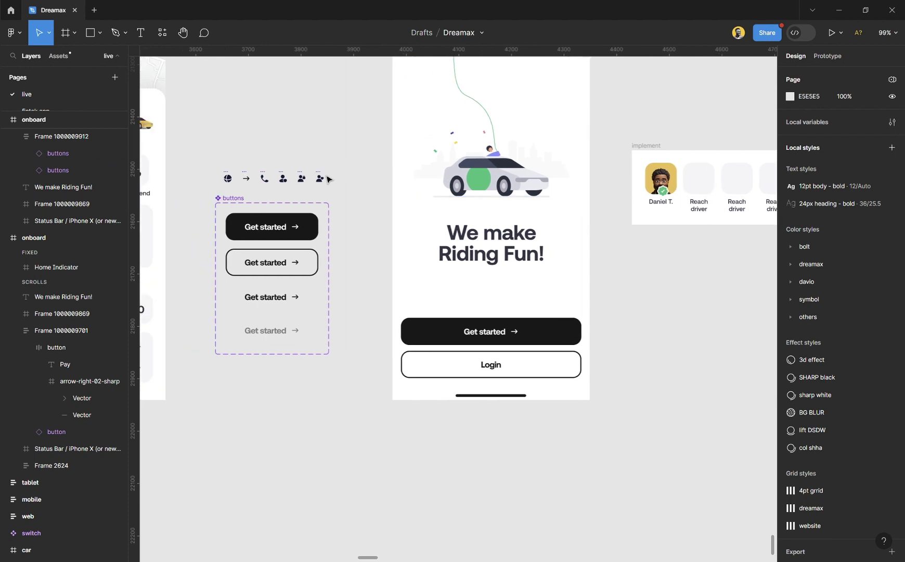
{"action": "left_click_drag", "start_coordinate": [321, 180], "coordinate": [701, 188]}
{"action": "key", "text": "shift+2"}
{"action": "scroll", "coordinate": [453, 237], "scroll_direction": "down", "scroll_amount": 10}
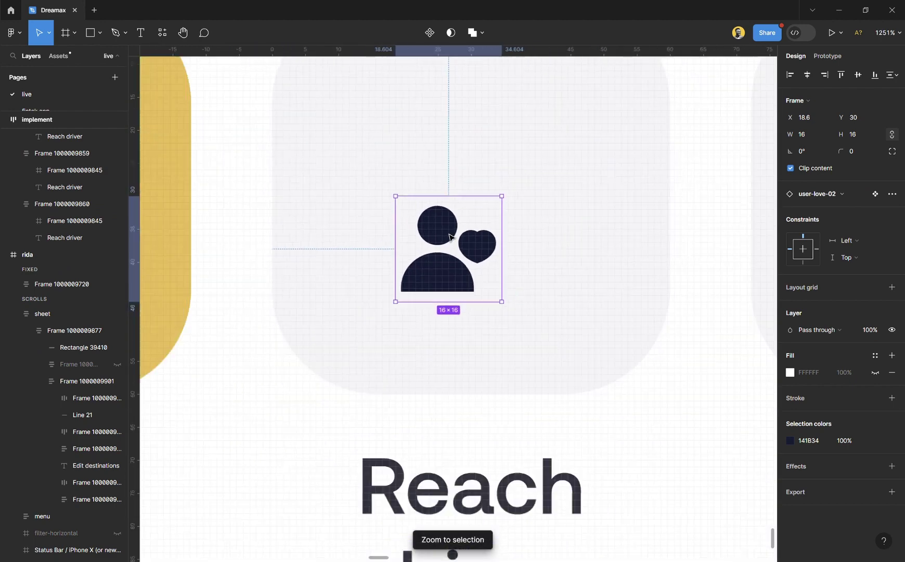
- Resize the user-love-02 icon to 24 × 24 and center it horizontally and vertically in its tile
{"action": "left_click", "coordinate": [860, 133]}
{"action": "type", "text": "24"}
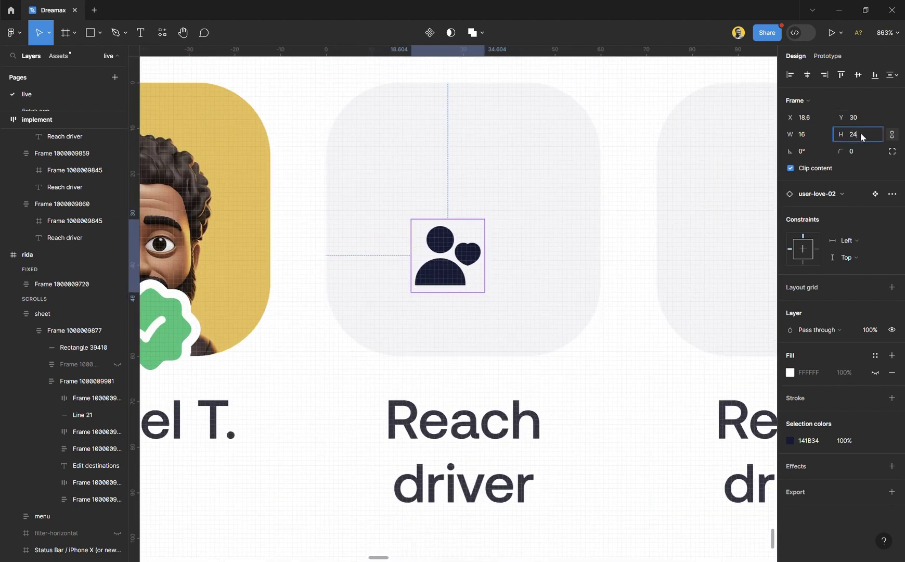
{"action": "key", "text": "Return"}
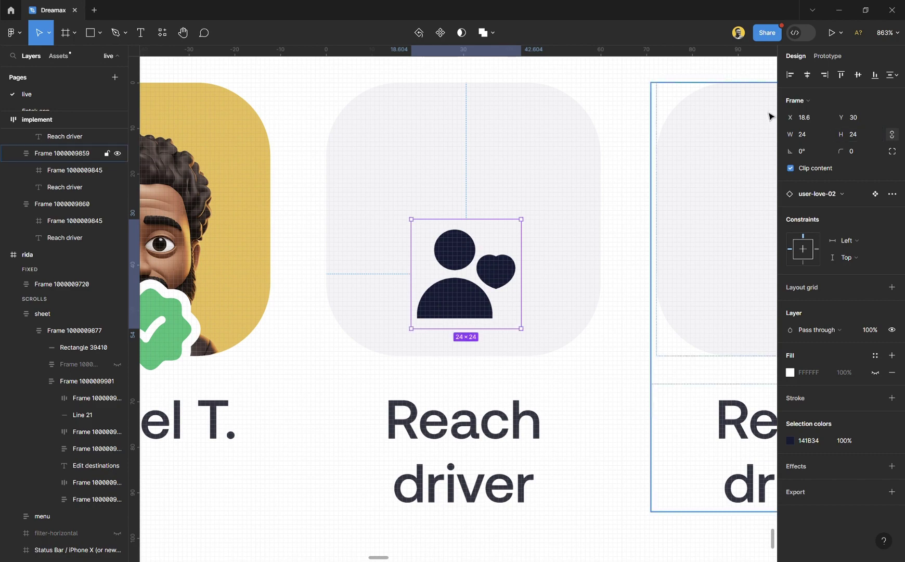
{"action": "left_click", "coordinate": [807, 82]}
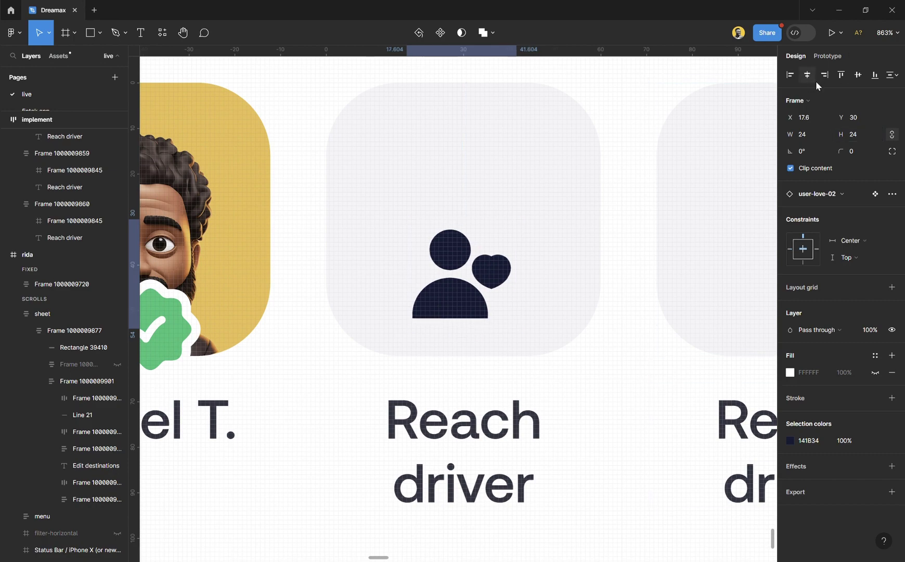
{"action": "left_click", "coordinate": [848, 81]}
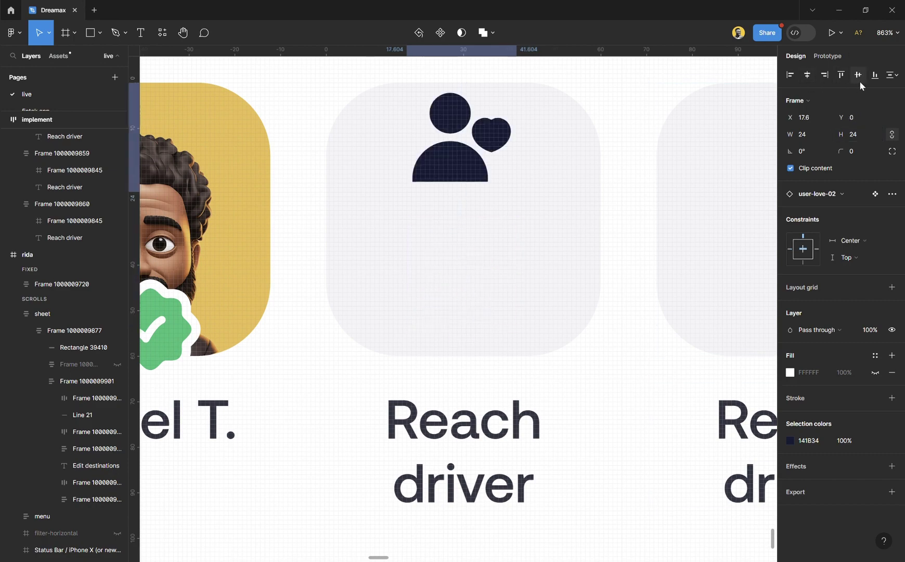
{"action": "left_click", "coordinate": [858, 81]}
{"action": "scroll", "coordinate": [391, 242], "scroll_direction": "down", "scroll_amount": 6}
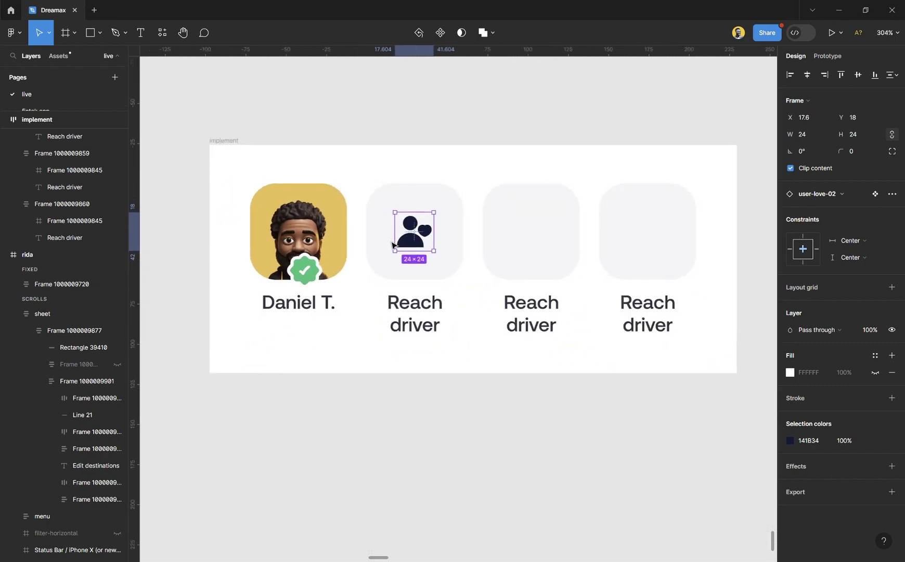
- Paste the user-love-02 icon into the two remaining empty Reach driver tiles
{"action": "scroll", "coordinate": [423, 241], "scroll_direction": "up", "scroll_amount": 2}
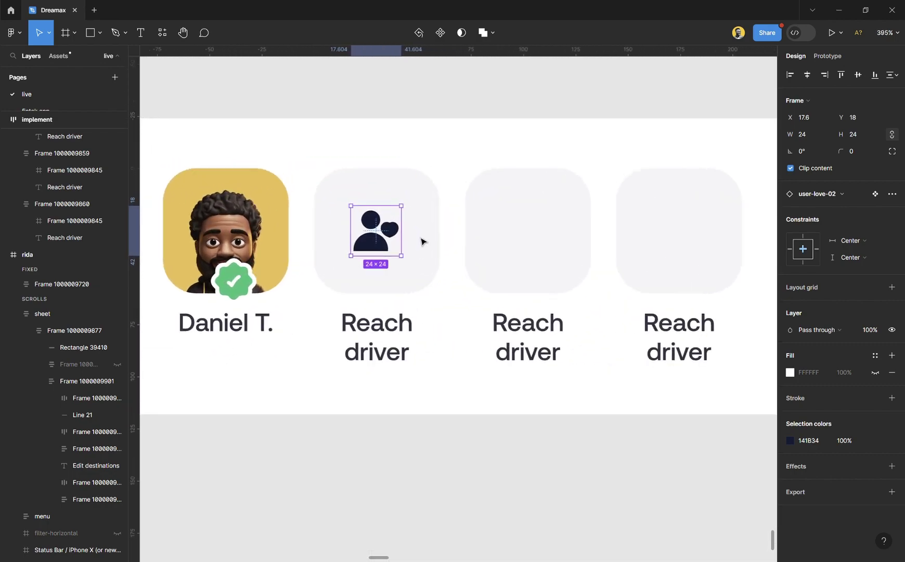
{"action": "left_click", "coordinate": [547, 234]}
{"action": "left_click", "coordinate": [676, 236], "text": "shift"}
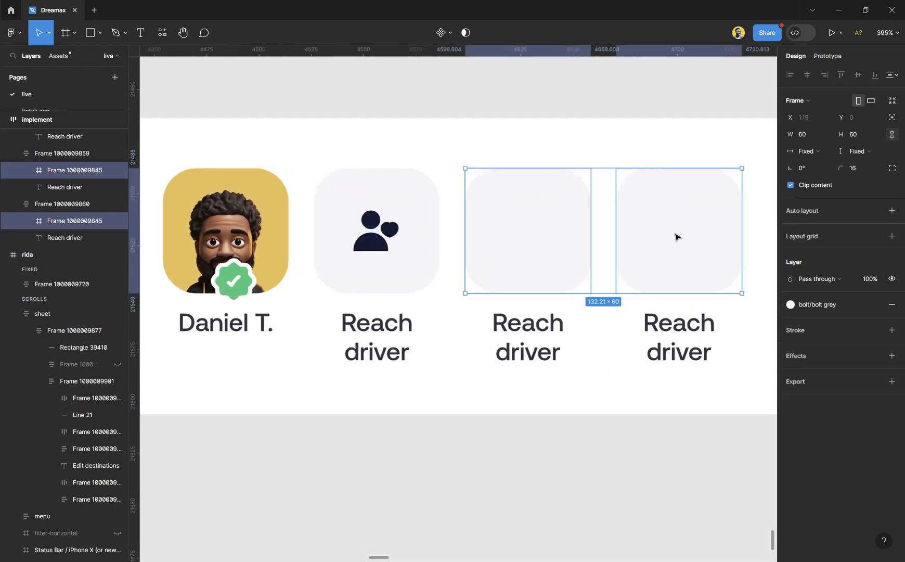
{"action": "key", "text": "ctrl+v"}
{"action": "key", "text": "Escape"}
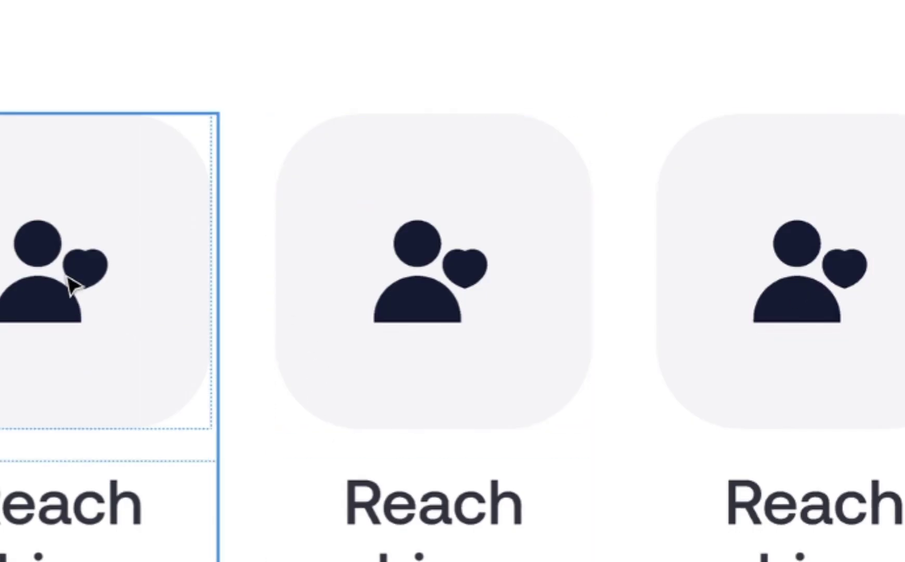
- Select the icon in the first Reach driver tile and examine the icon components above the buttons set
{"action": "left_click", "coordinate": [73, 285]}
{"action": "double_click", "coordinate": [73, 285]}
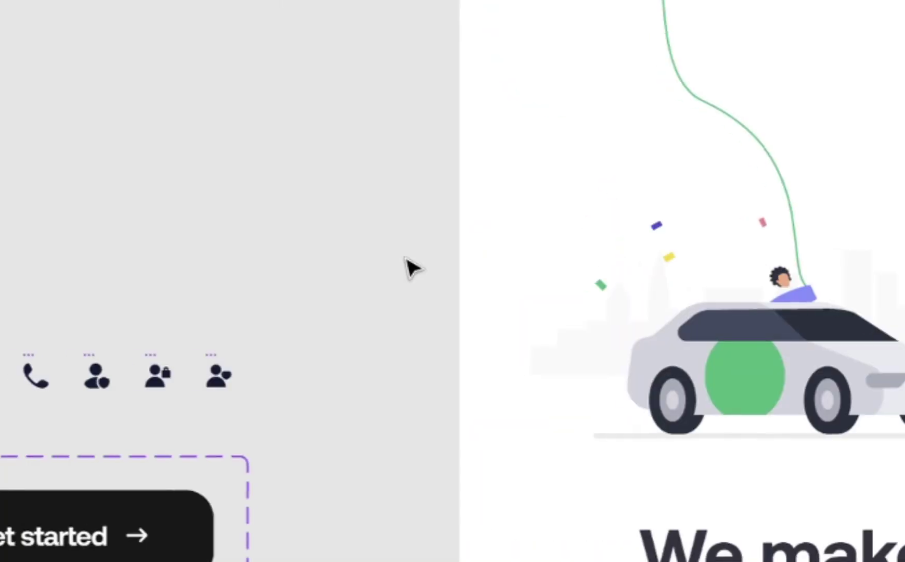
{"action": "scroll", "coordinate": [208, 397], "scroll_direction": "up", "scroll_amount": 5}
{"action": "scroll", "coordinate": [282, 323], "scroll_direction": "up", "scroll_amount": 5}
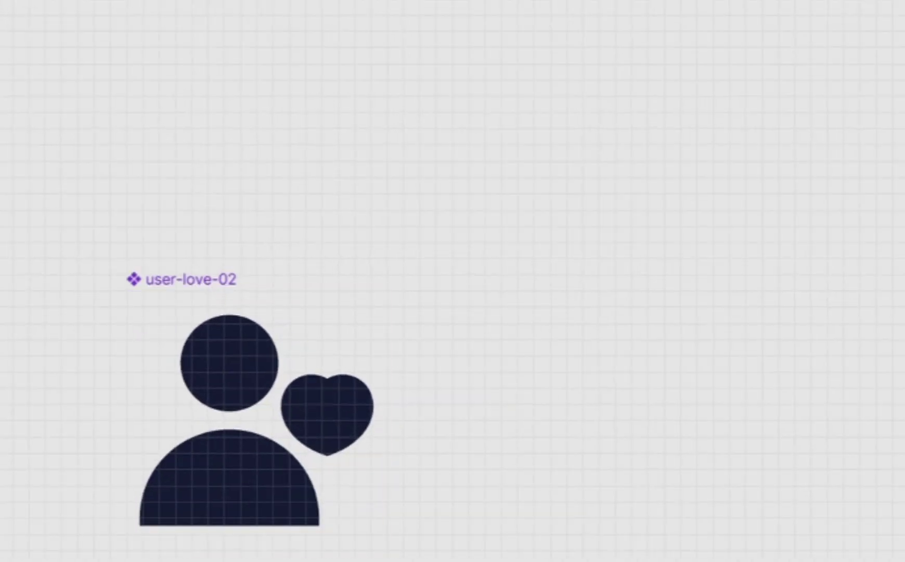
{"action": "scroll", "coordinate": [120, 341], "scroll_direction": "right", "scroll_amount": 10}
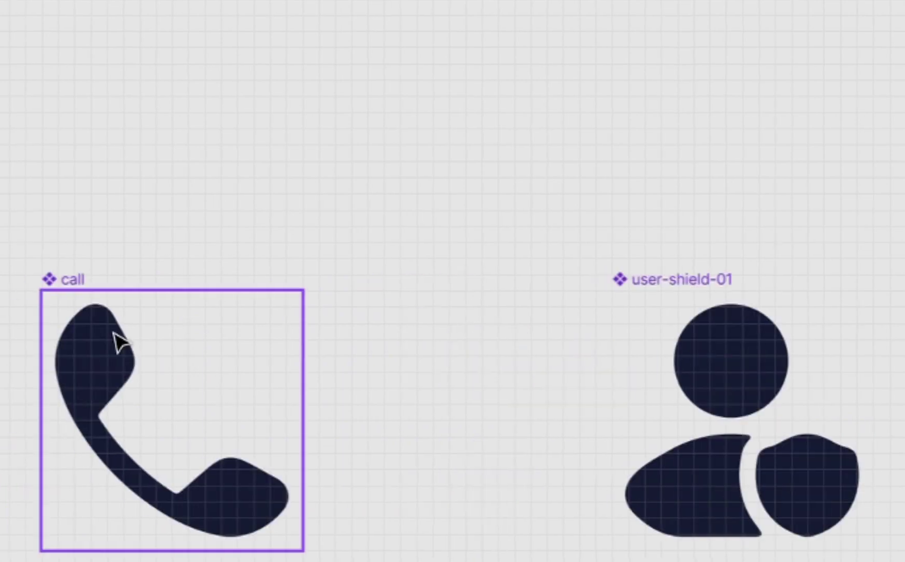
{"action": "scroll", "coordinate": [120, 341], "scroll_direction": "right", "scroll_amount": 3}
{"action": "scroll", "coordinate": [382, 301], "scroll_direction": "right", "scroll_amount": 5}
{"action": "scroll", "coordinate": [383, 300], "scroll_direction": "down", "scroll_amount": 5}
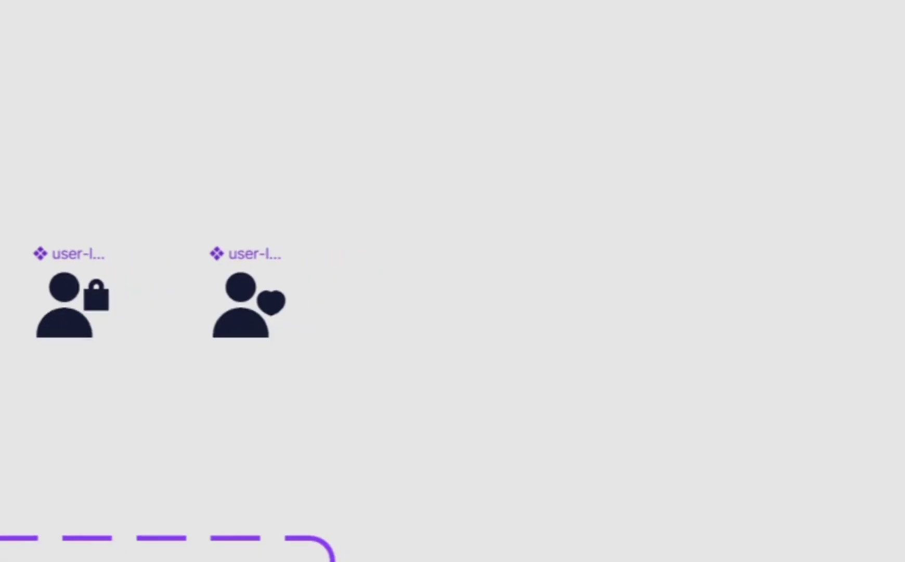
{"action": "scroll", "coordinate": [382, 301], "scroll_direction": "right", "scroll_amount": 10}
{"action": "scroll", "coordinate": [382, 301], "scroll_direction": "right", "scroll_amount": 5}
{"action": "scroll", "coordinate": [382, 300], "scroll_direction": "down", "scroll_amount": 5}
{"action": "scroll", "coordinate": [382, 300], "scroll_direction": "right", "scroll_amount": 5}
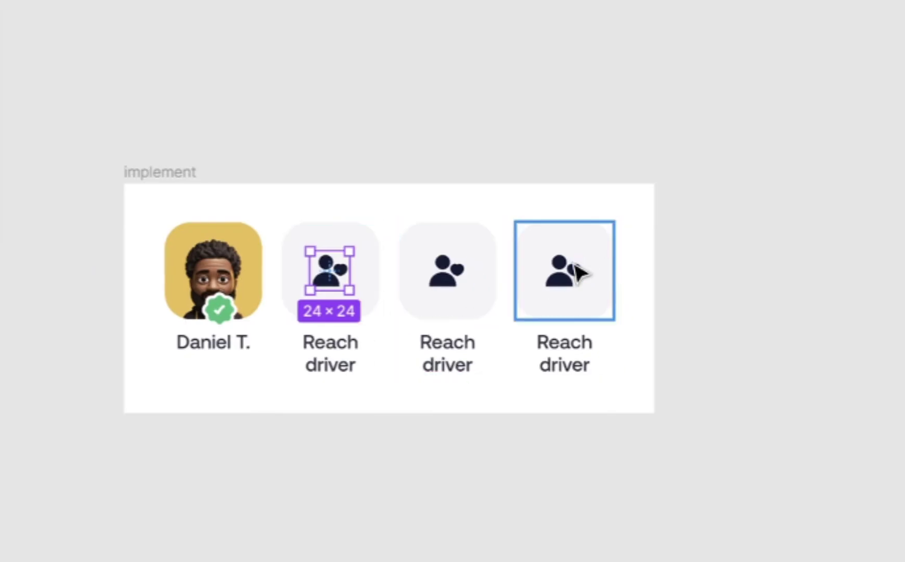
- Swap the first Reach driver tile's icon instance to user-lock-02
{"action": "scroll", "coordinate": [430, 319], "scroll_direction": "up", "scroll_amount": 8}
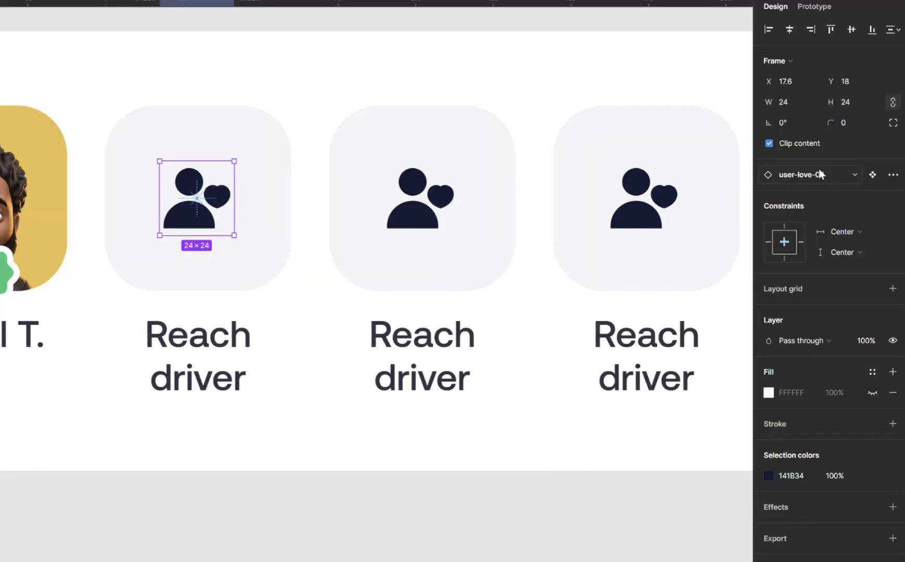
{"action": "left_click", "coordinate": [832, 193]}
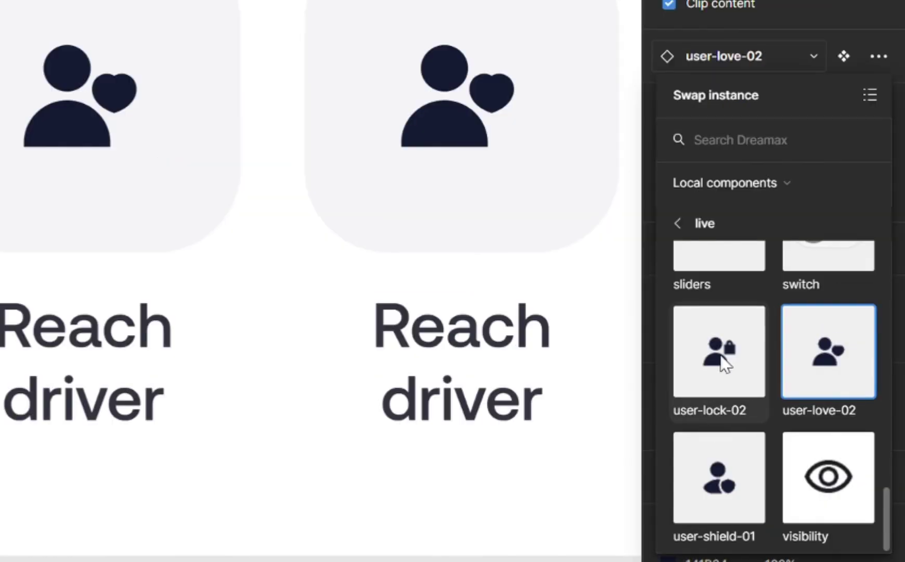
{"action": "left_click", "coordinate": [726, 364]}
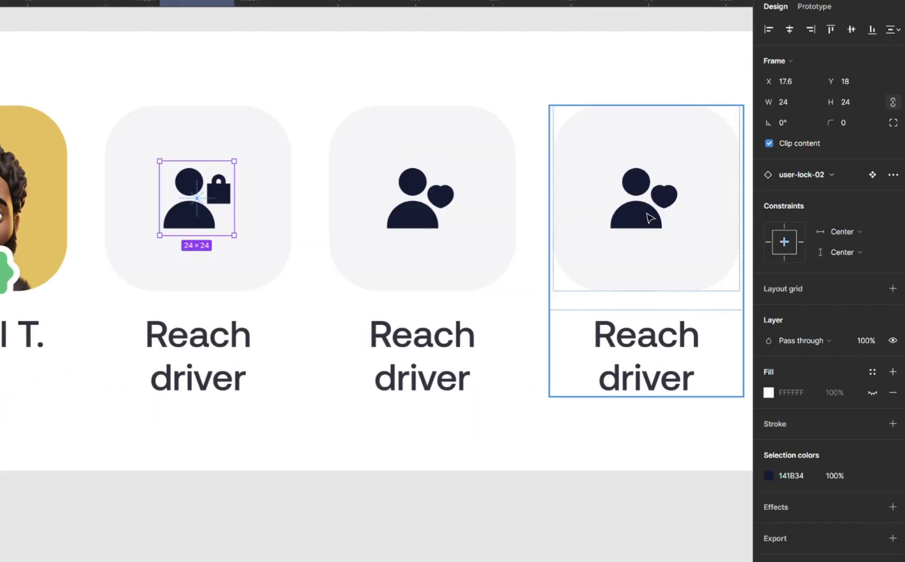
- Swap the last Reach driver tile's icon instance to user-shield-01
{"action": "left_click", "coordinate": [705, 269]}
{"action": "key", "text": "Return"}
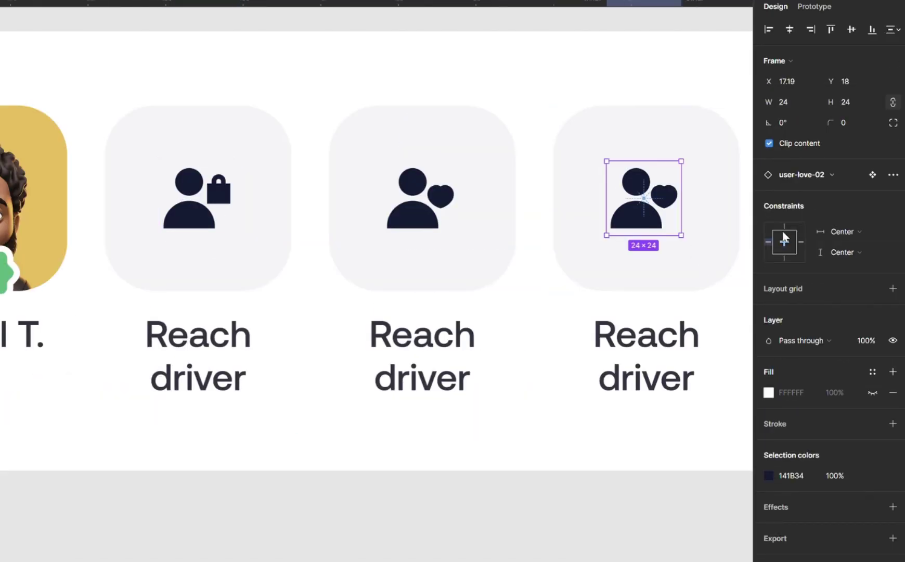
{"action": "left_click", "coordinate": [831, 175]}
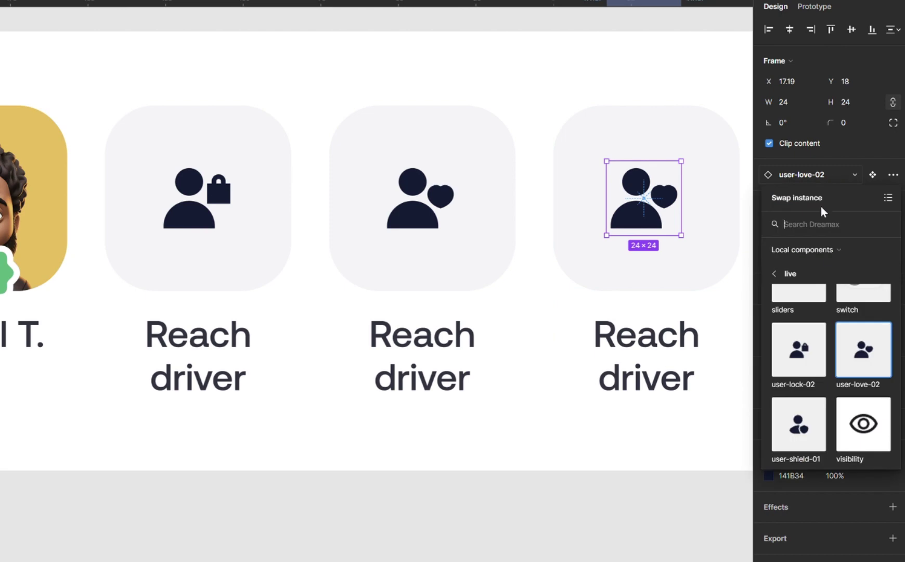
{"action": "left_click", "coordinate": [798, 424]}
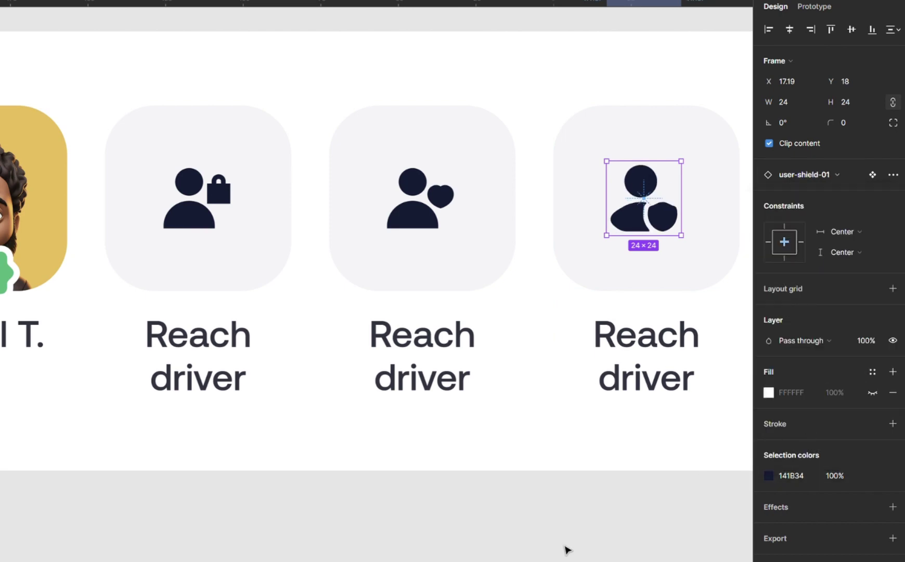
- Insert the solid acceleration icon from the Hugeicons Pro plugin beside the icon components above the buttons set and resize it to 16 × 16
{"action": "left_click", "coordinate": [536, 119]}
{"action": "scroll", "coordinate": [576, 228], "scroll_direction": "down", "scroll_amount": 3}
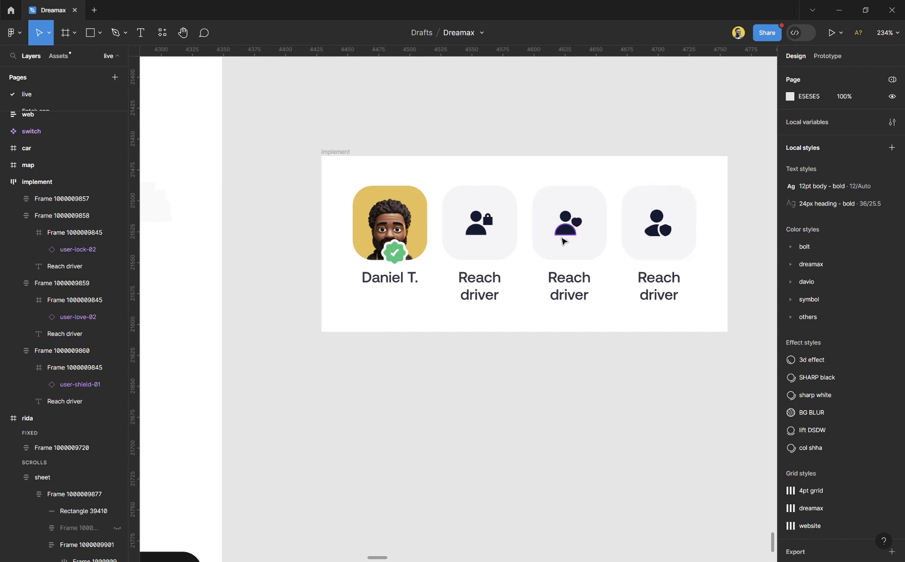
{"action": "scroll", "coordinate": [624, 235], "scroll_direction": "down", "scroll_amount": 5}
{"action": "scroll", "coordinate": [515, 181], "scroll_direction": "up", "scroll_amount": 3}
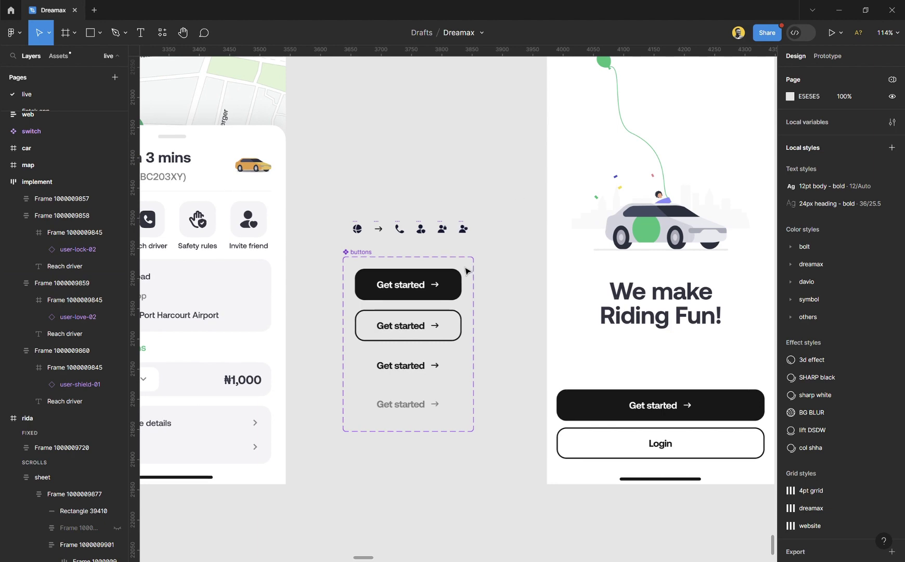
{"action": "scroll", "coordinate": [445, 247], "scroll_direction": "up", "scroll_amount": 5}
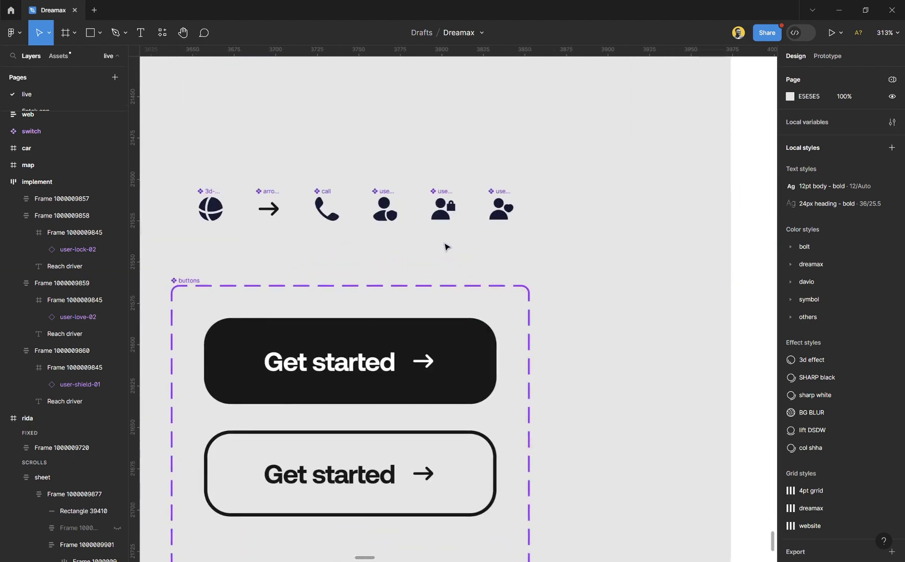
{"action": "left_click", "coordinate": [163, 34]}
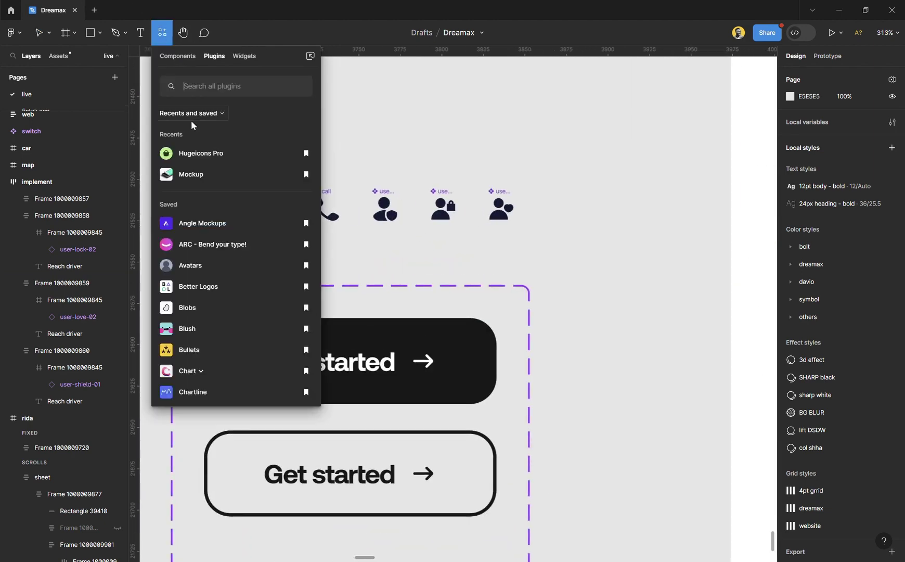
{"action": "left_click", "coordinate": [195, 152]}
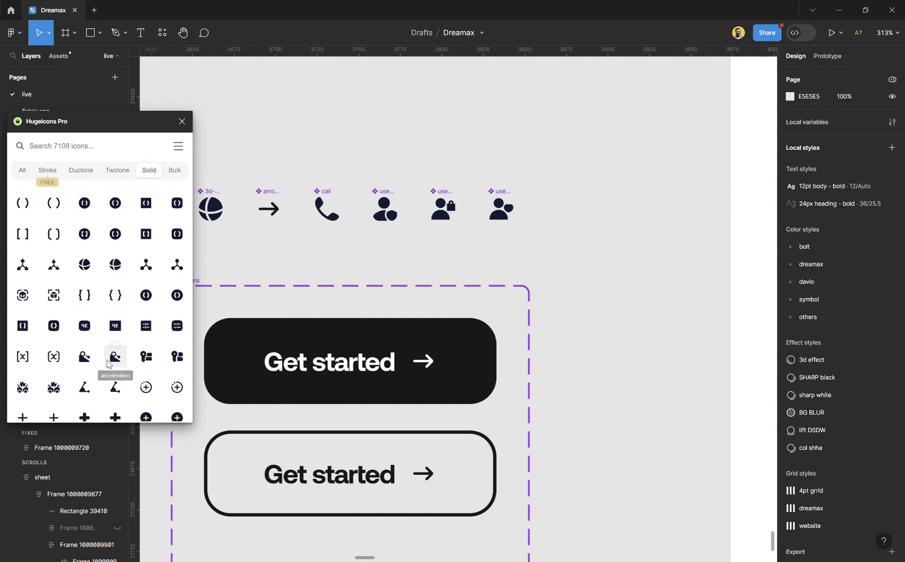
{"action": "left_click_drag", "start_coordinate": [115, 357], "coordinate": [572, 210]}
{"action": "left_click", "coordinate": [190, 124]}
{"action": "left_click", "coordinate": [873, 136]}
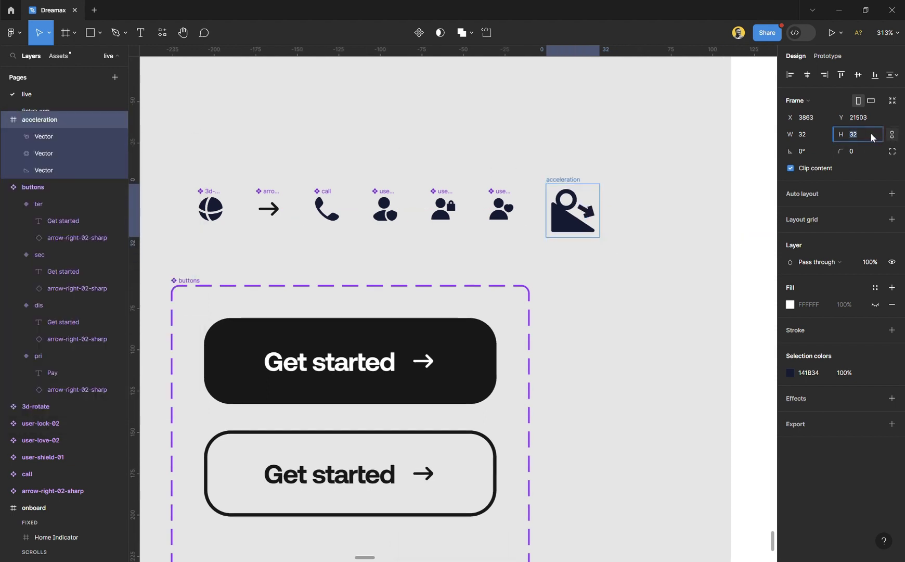
{"action": "key", "text": "Return"}
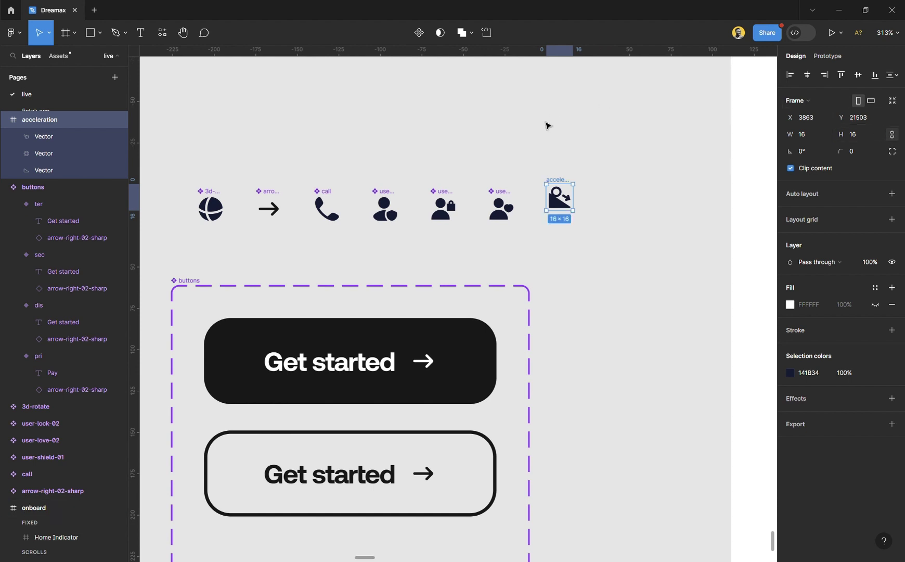
- Line up the acceleration icon with the icon row beside user-love-02 and convert it into a component
{"action": "scroll", "coordinate": [547, 125], "scroll_direction": "up", "scroll_amount": 5}
{"action": "left_click_drag", "start_coordinate": [575, 224], "coordinate": [558, 248]}
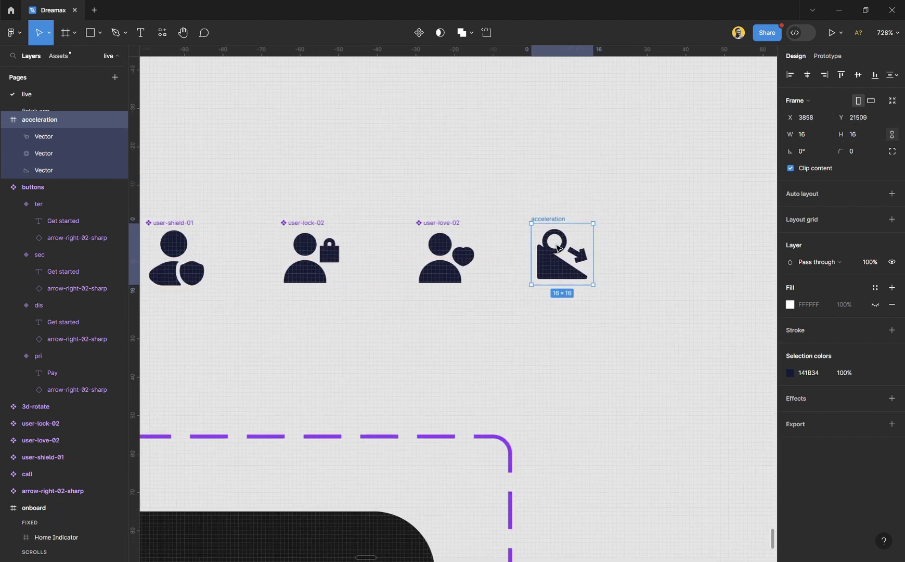
{"action": "left_click", "coordinate": [419, 33]}
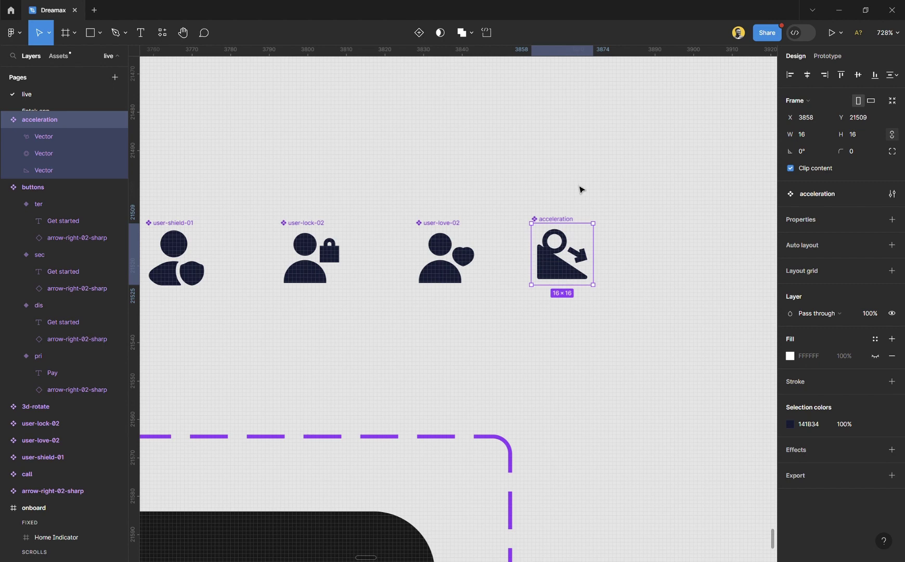
- Swap the last Reach driver tile's icon instance in the implement frame to acceleration
{"action": "scroll", "coordinate": [512, 241], "scroll_direction": "down", "scroll_amount": 10}
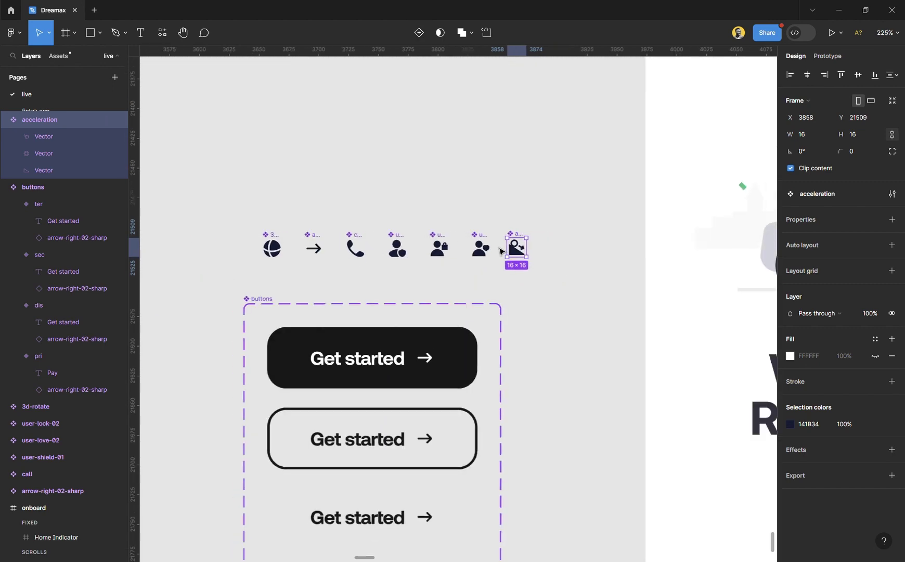
{"action": "scroll", "coordinate": [504, 249], "scroll_direction": "right", "scroll_amount": 6}
{"action": "scroll", "coordinate": [502, 252], "scroll_direction": "up", "scroll_amount": 10}
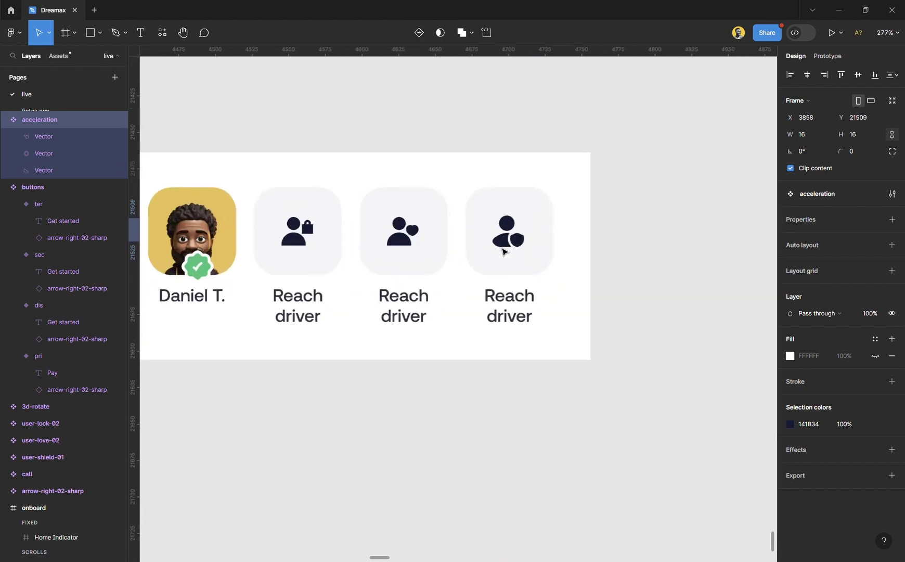
{"action": "left_click", "coordinate": [571, 285]}
{"action": "key", "text": "Return"}
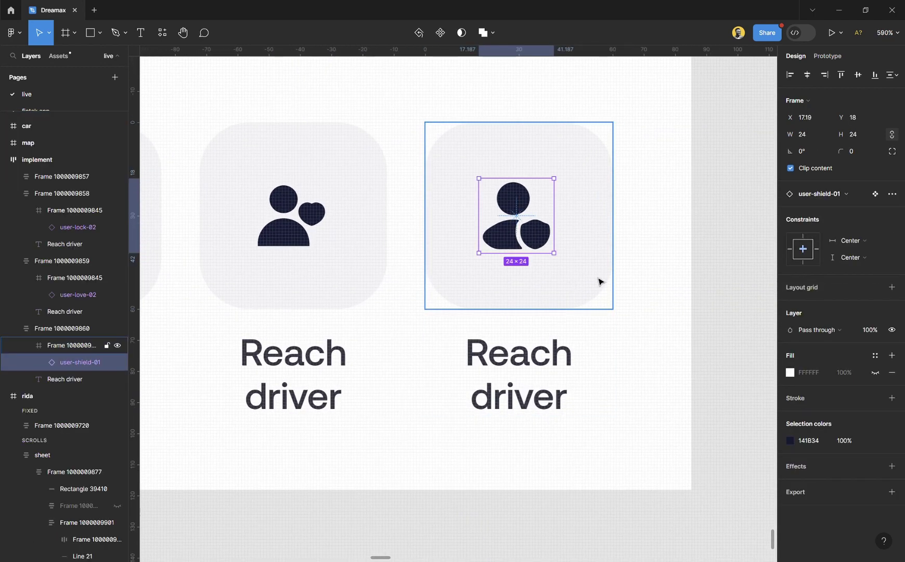
{"action": "left_click", "coordinate": [841, 193]}
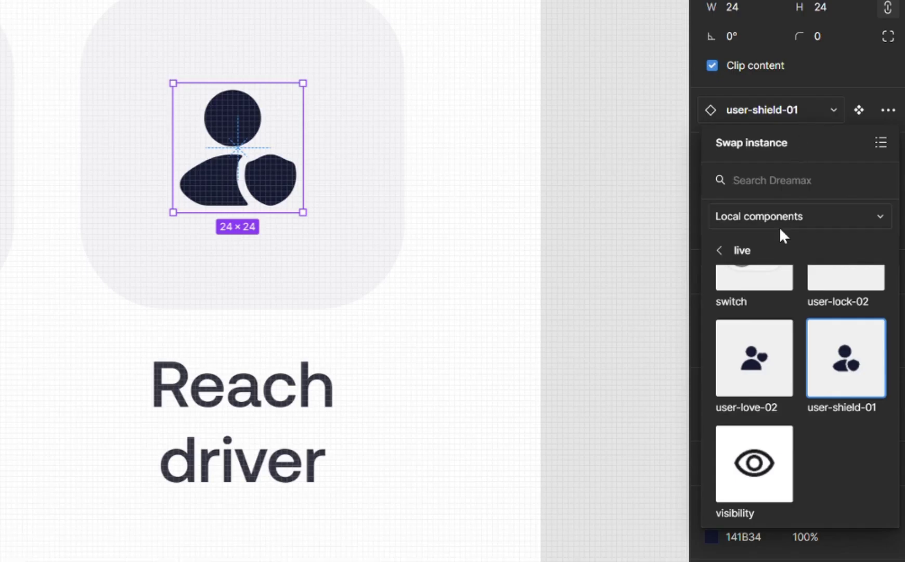
{"action": "type", "text": "ac"}
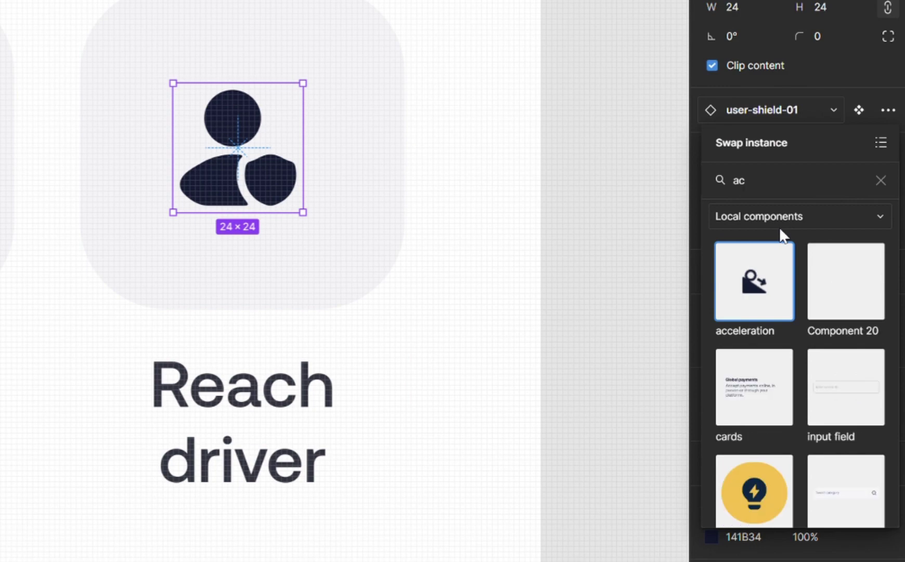
{"action": "left_click", "coordinate": [763, 291]}
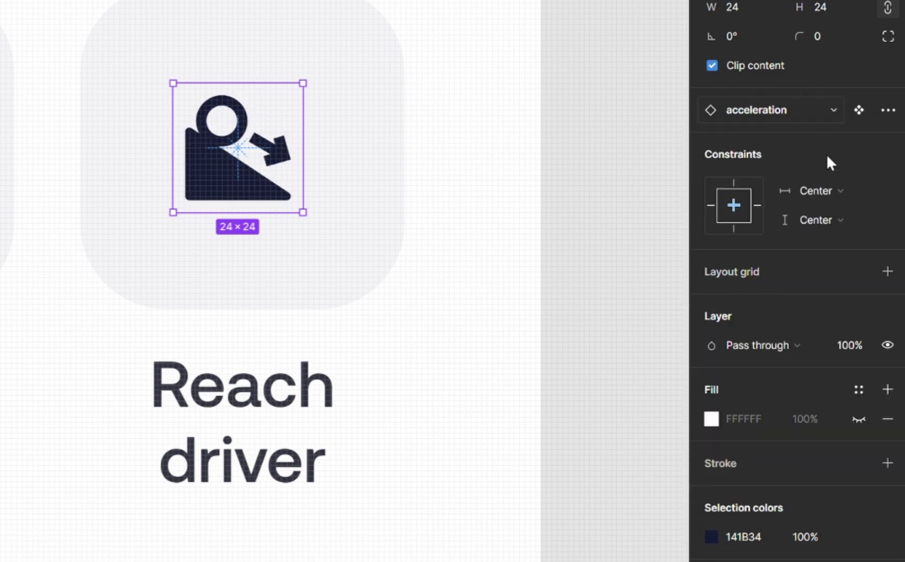
{"action": "left_click", "coordinate": [607, 194]}
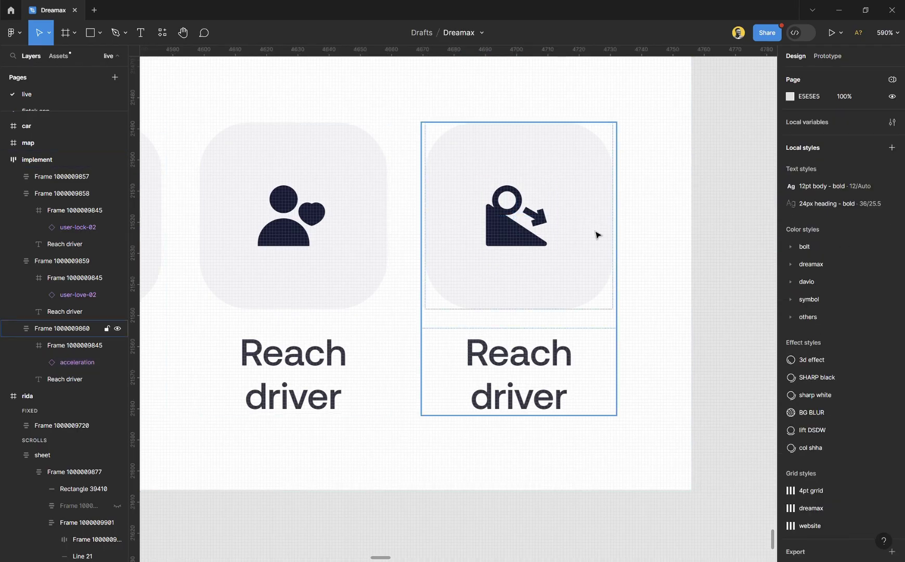
- Examine the local components available for swapping the last tile's icon in list view, restore grid view, and review the implement frame
{"action": "double_click", "coordinate": [597, 239]}
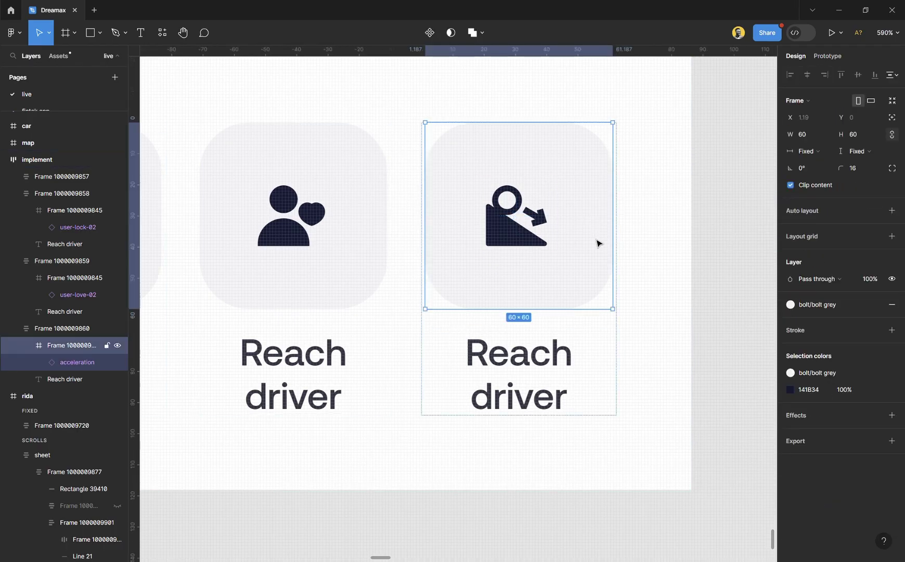
{"action": "key", "text": "Return"}
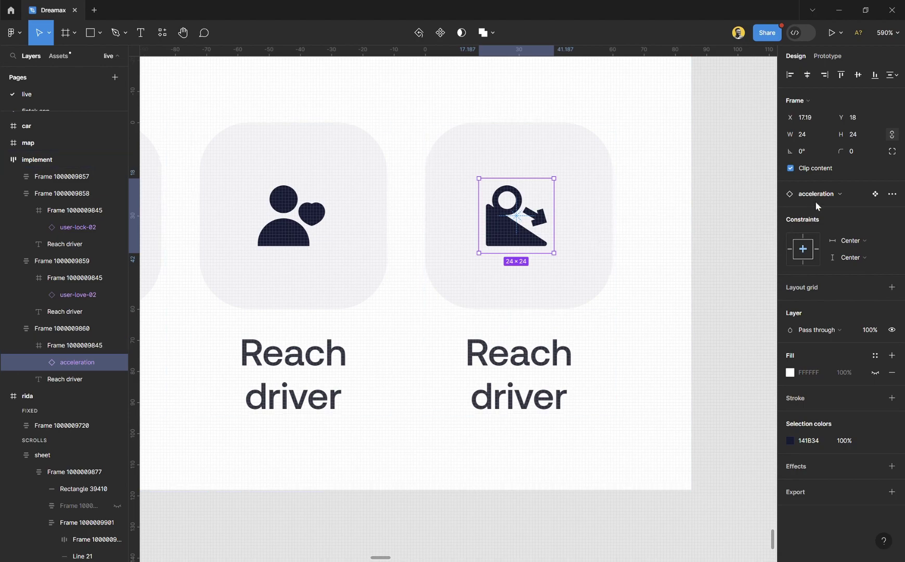
{"action": "left_click", "coordinate": [832, 196]}
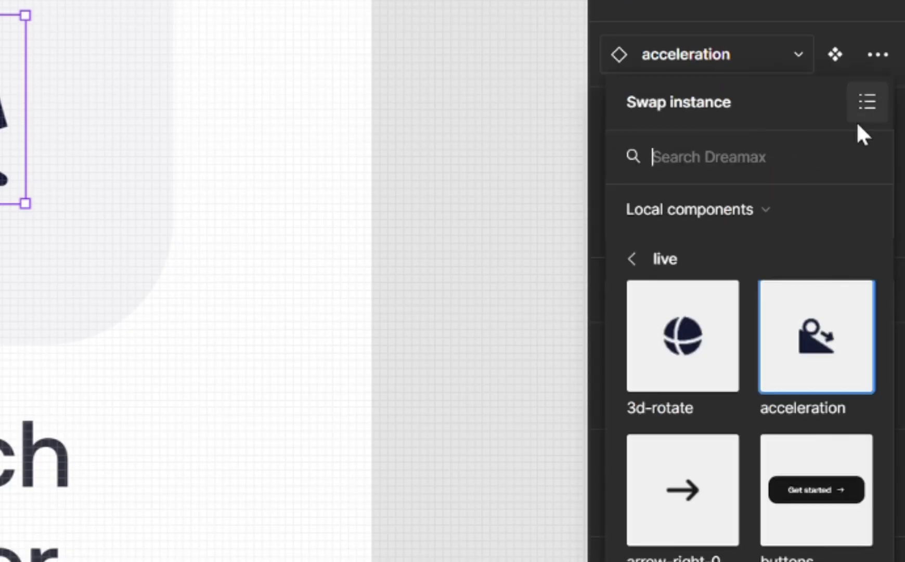
{"action": "left_click", "coordinate": [868, 106]}
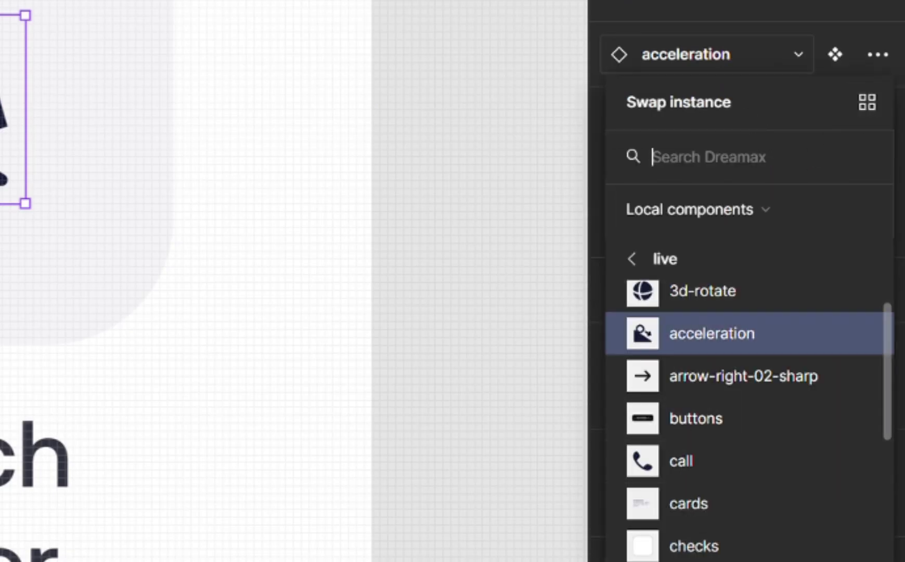
{"action": "scroll", "coordinate": [679, 312], "scroll_direction": "up", "scroll_amount": 1}
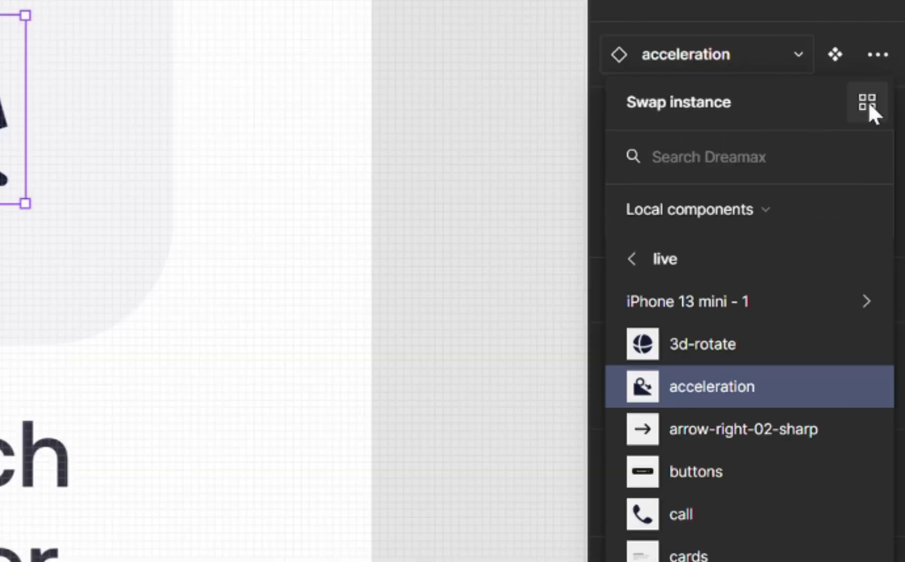
{"action": "left_click", "coordinate": [867, 103]}
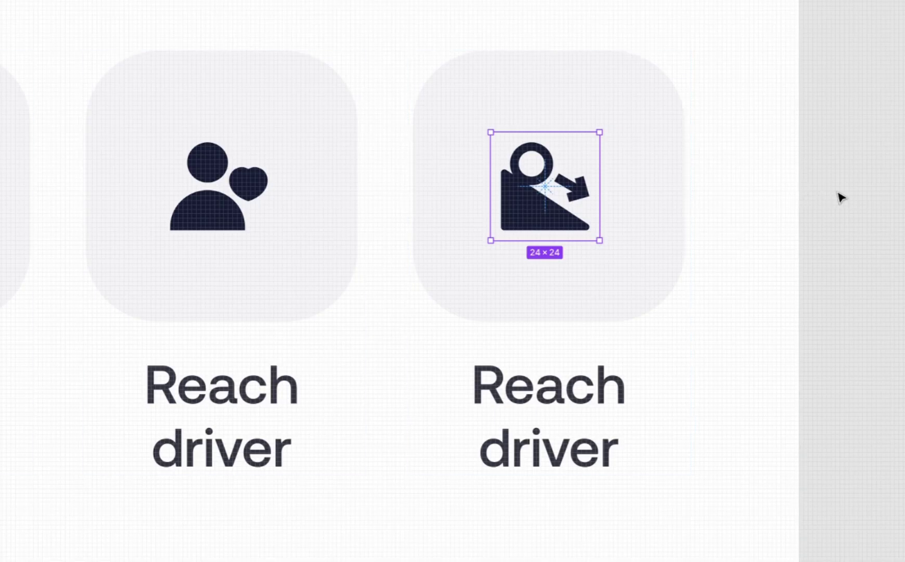
{"action": "left_click", "coordinate": [838, 196]}
{"action": "scroll", "coordinate": [597, 250], "scroll_direction": "down", "scroll_amount": 5}
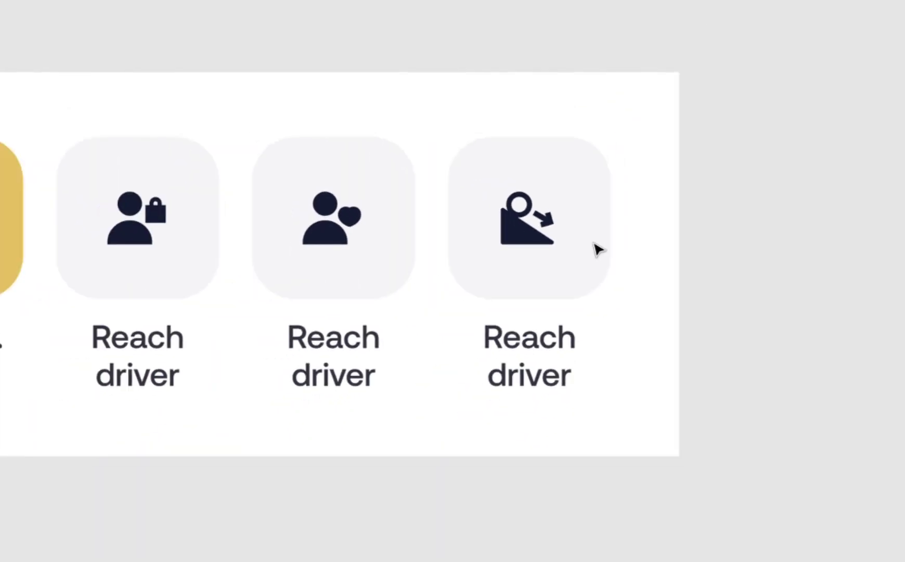
{"action": "scroll", "coordinate": [596, 250], "scroll_direction": "left", "scroll_amount": 4}
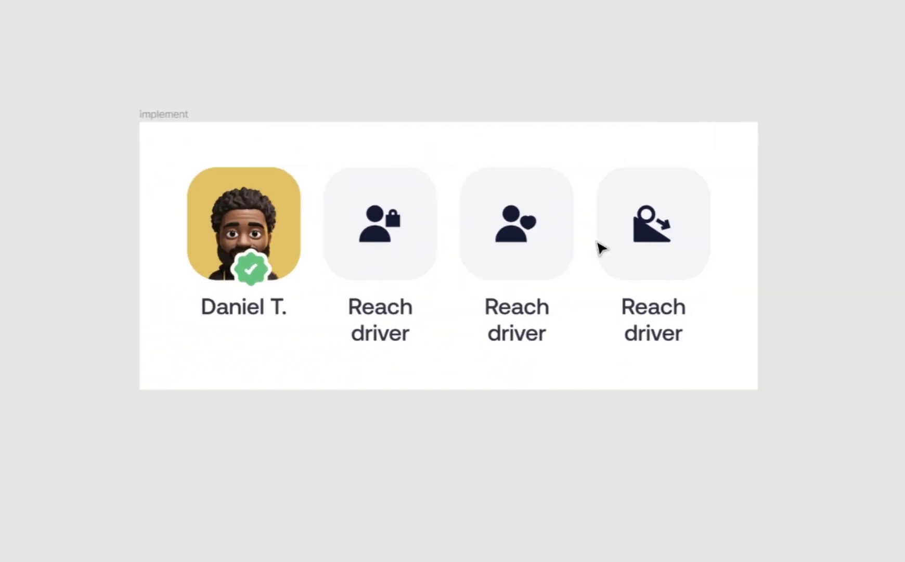